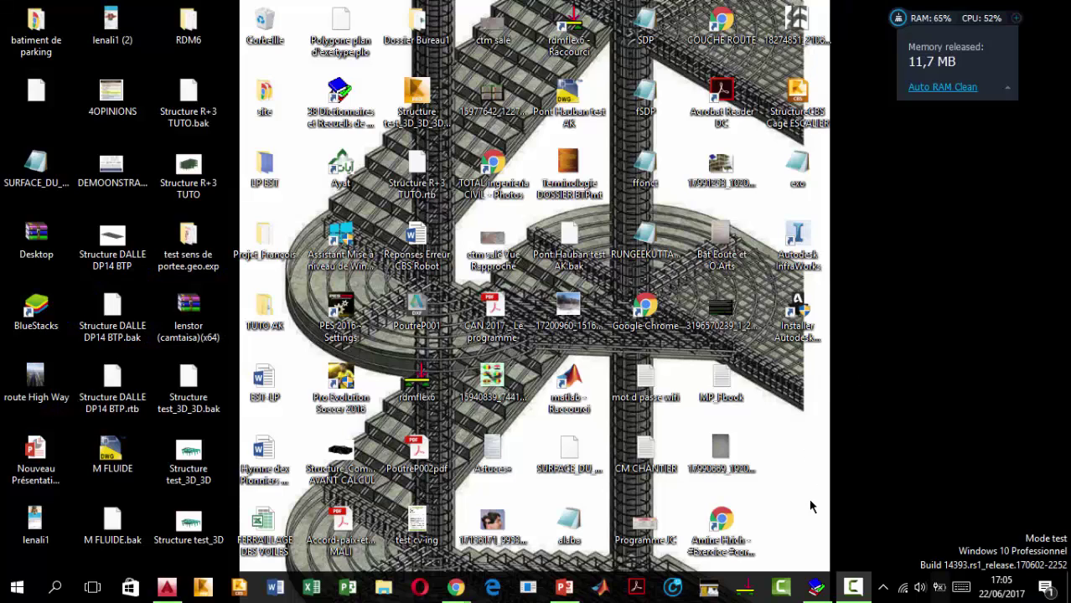
# Step: Refresh the desktop, then select and deselect its icons
pyautogui.click(928, 19)
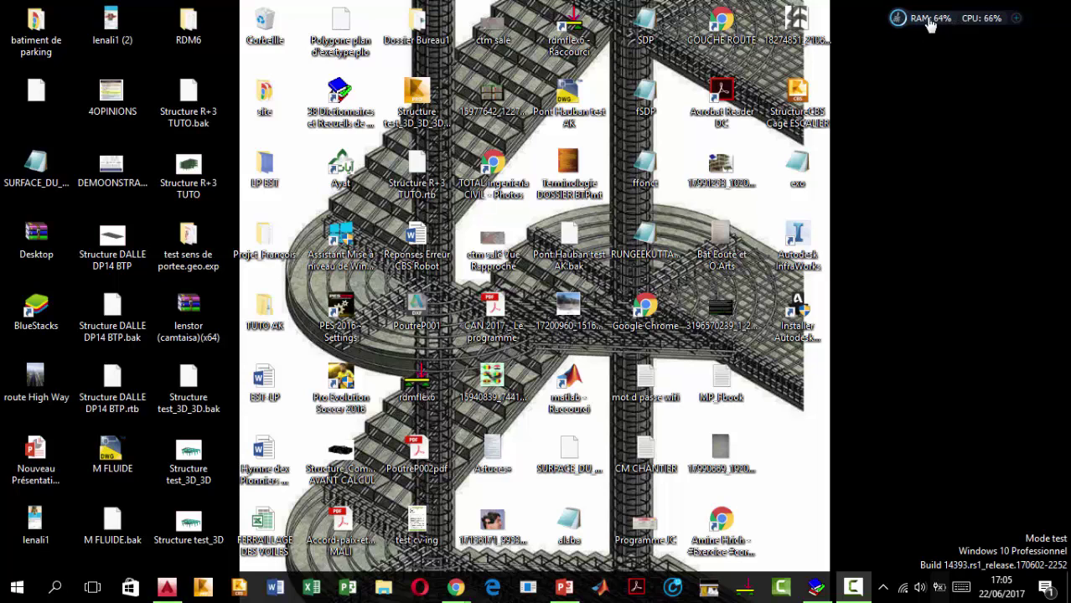
pyautogui.rightClick(940, 160)
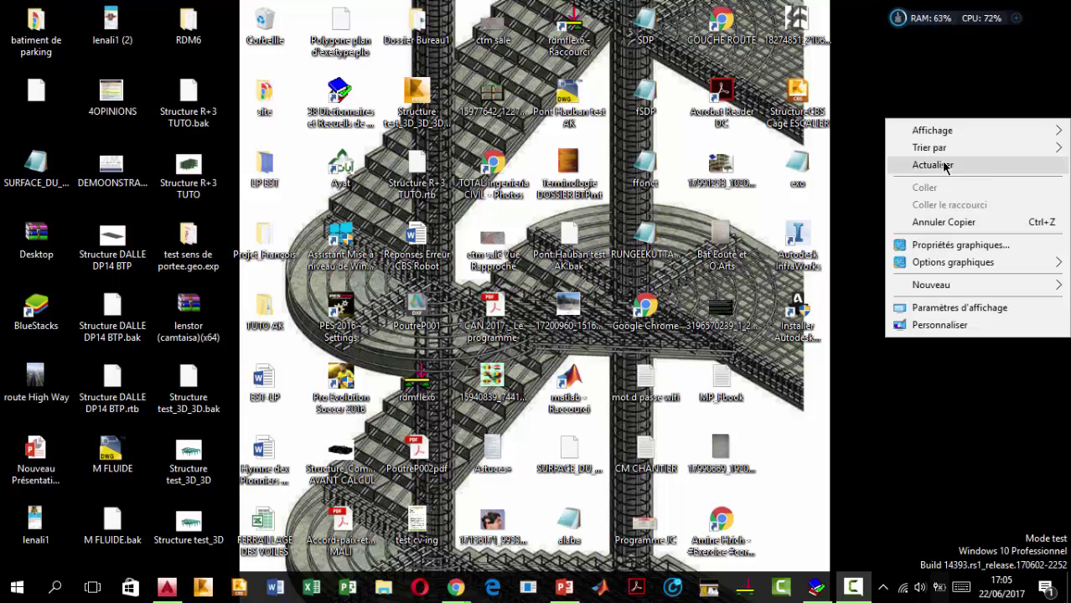
pyautogui.click(946, 166)
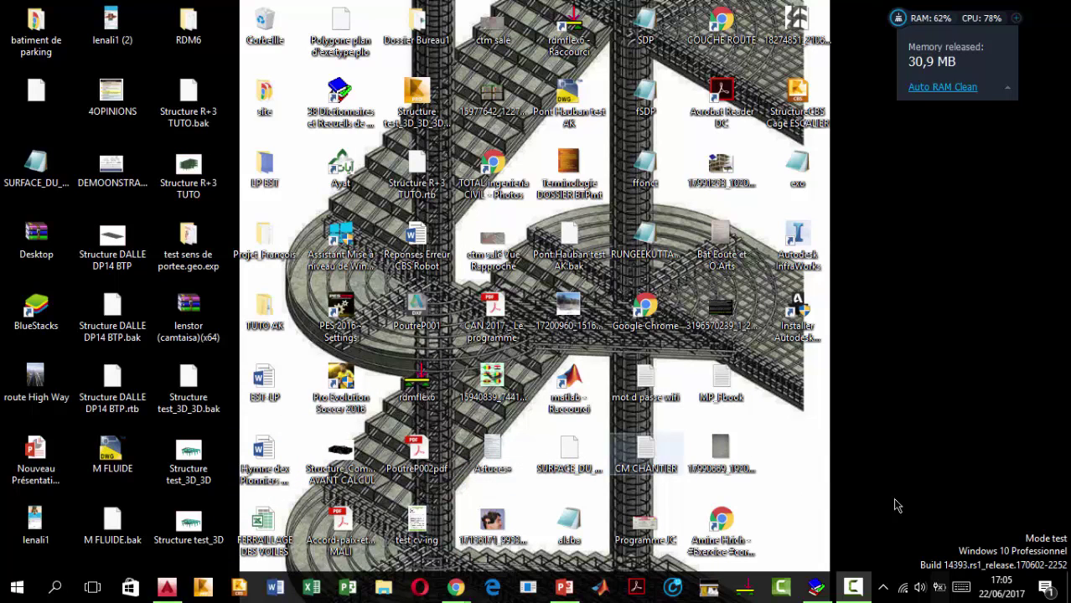
pyautogui.moveTo(968, 537); pyautogui.dragTo(737, 457)
pyautogui.press('F5')
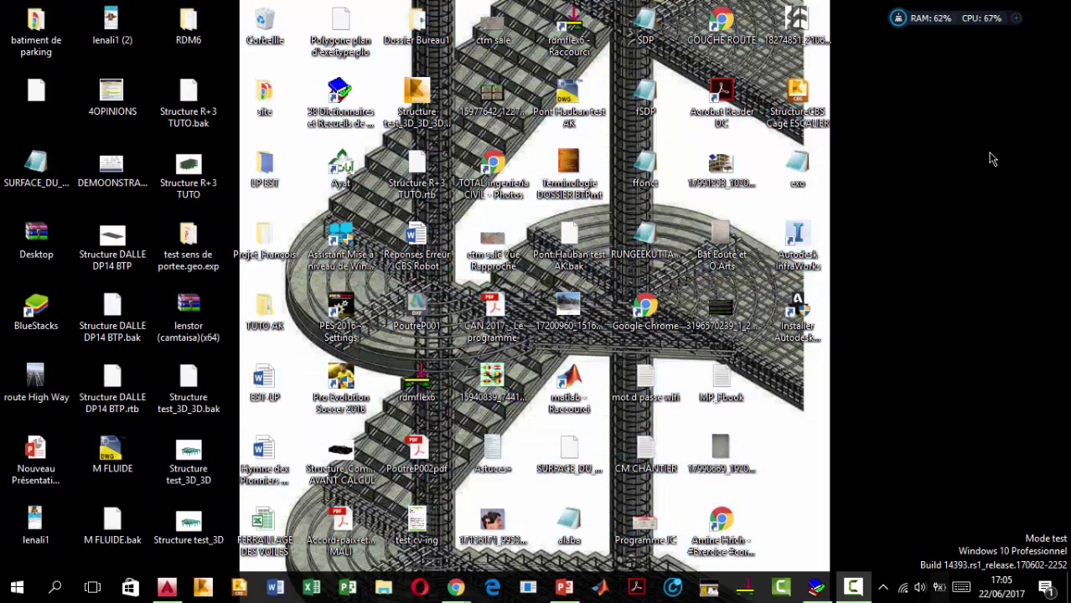
pyautogui.rightClick(992, 160)
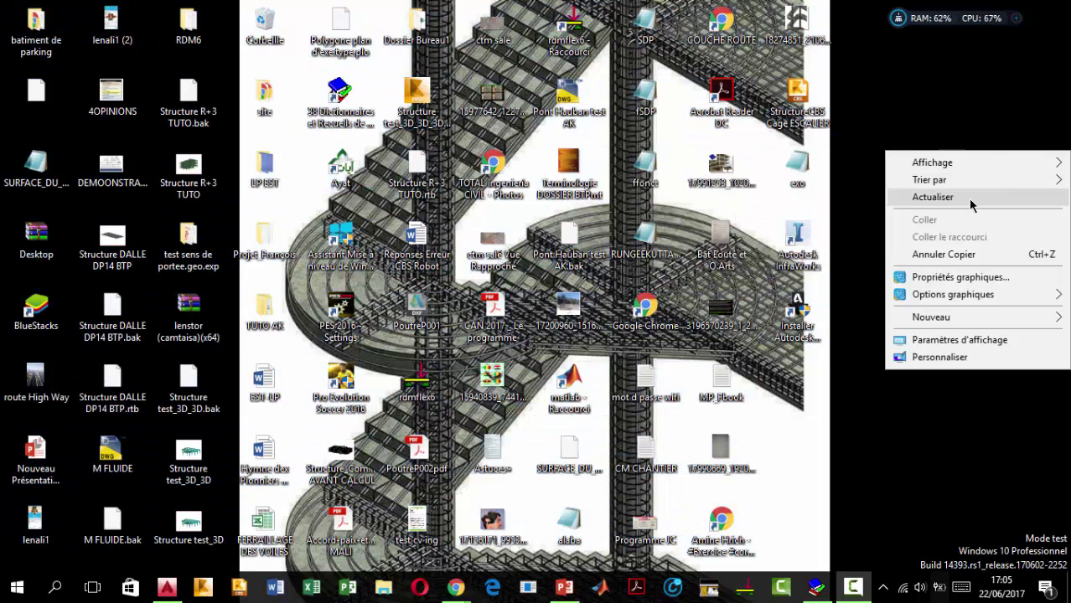
pyautogui.click(969, 200)
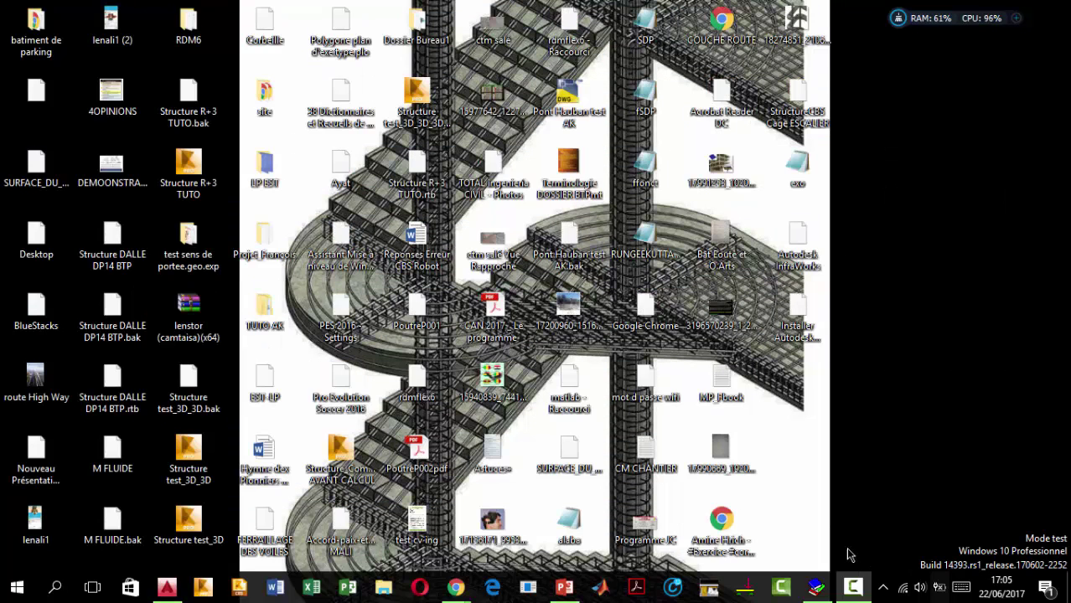
pyautogui.hotkey('ctrl', 'a')
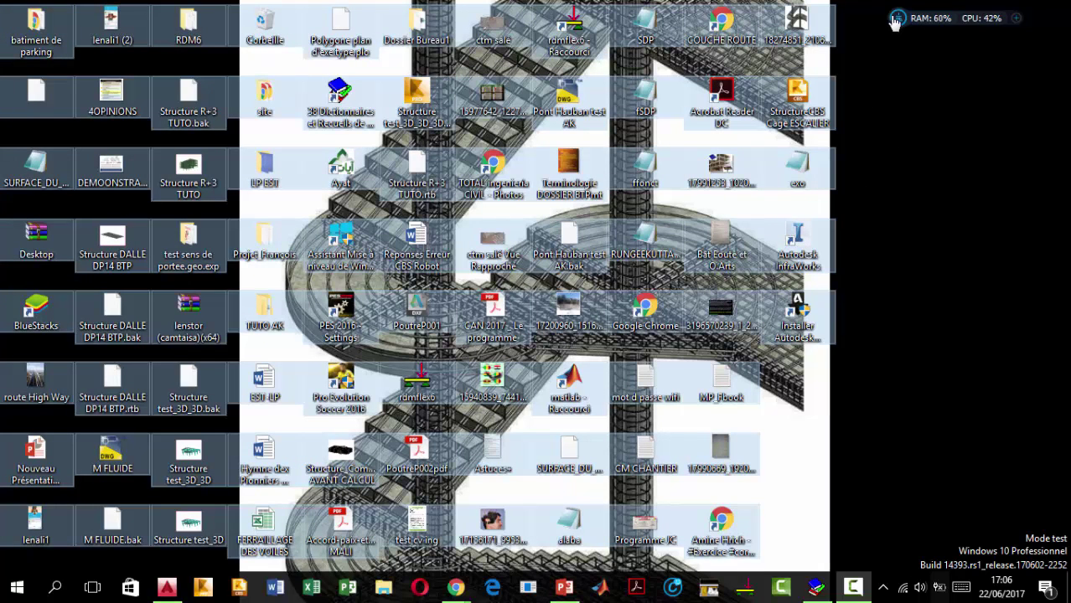
pyautogui.click(900, 78)
pyautogui.moveTo(167, 588)
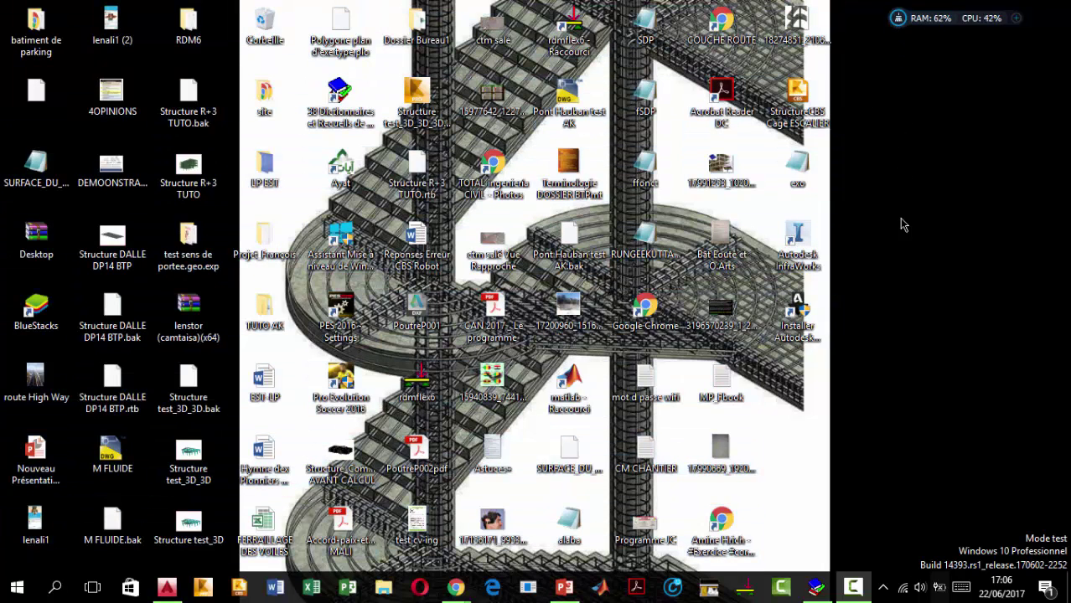
# Step: Create a new drawing with acad selected, using Ouvrir sans gabarit for no template
pyautogui.click(168, 588)
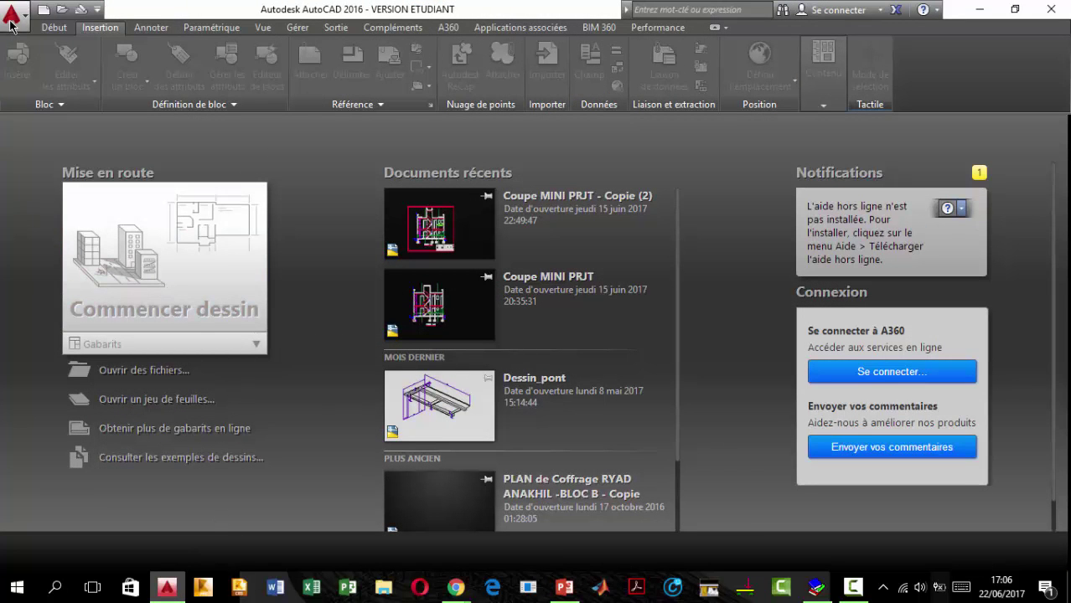
pyautogui.click(12, 20)
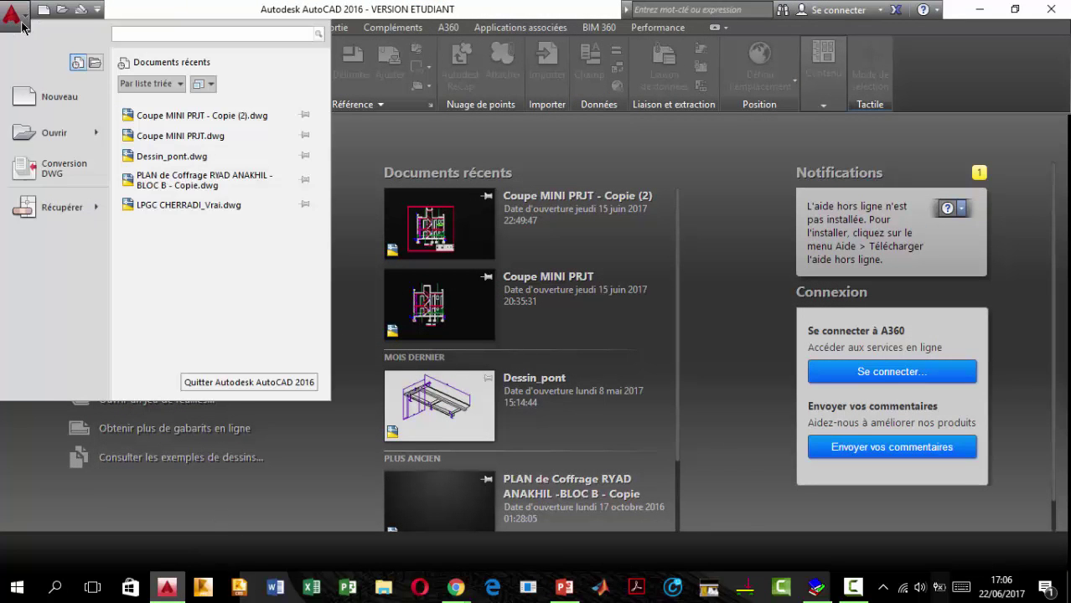
pyautogui.click(67, 105)
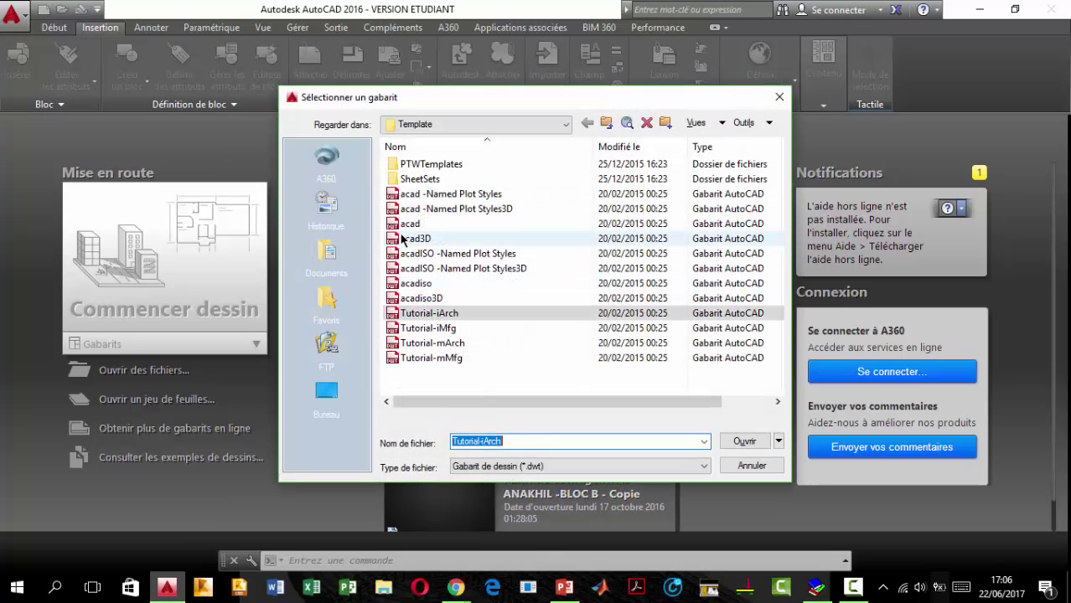
pyautogui.click(412, 224)
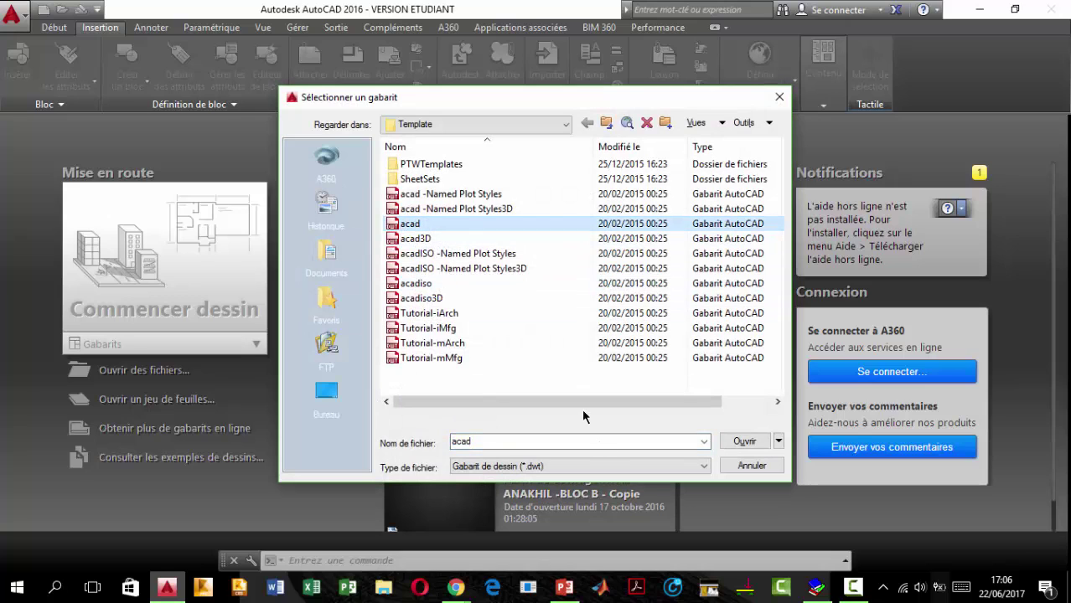
pyautogui.click(423, 239)
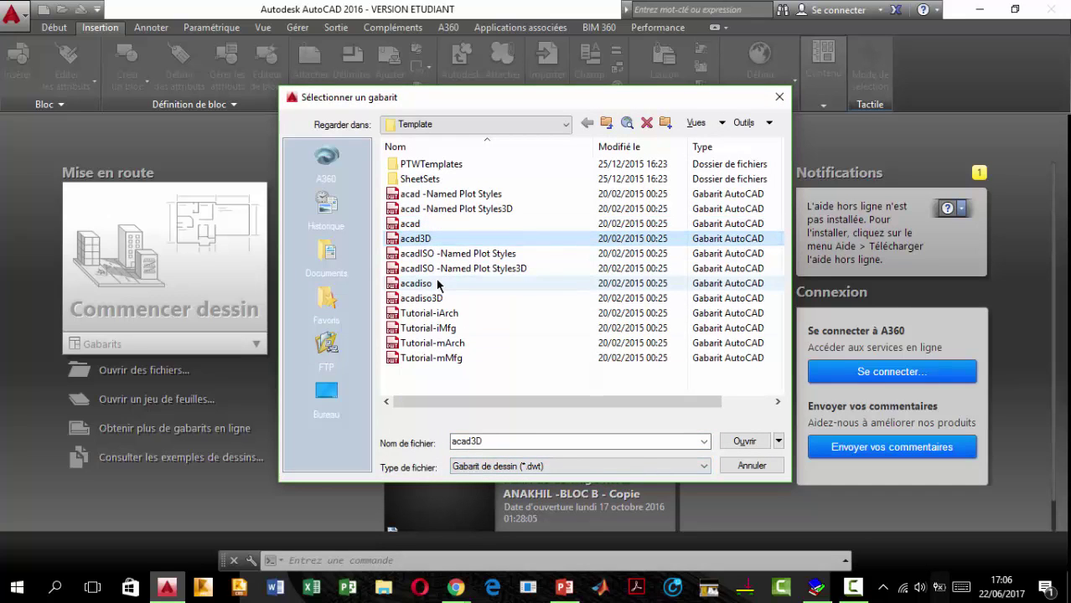
pyautogui.click(450, 287)
pyautogui.click(449, 314)
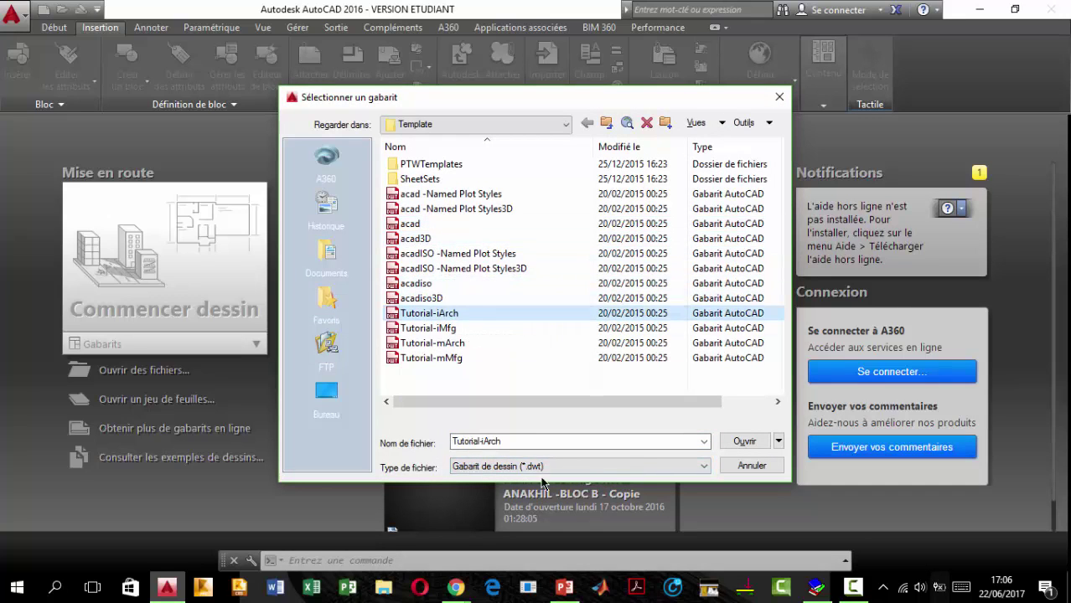
pyautogui.click(420, 226)
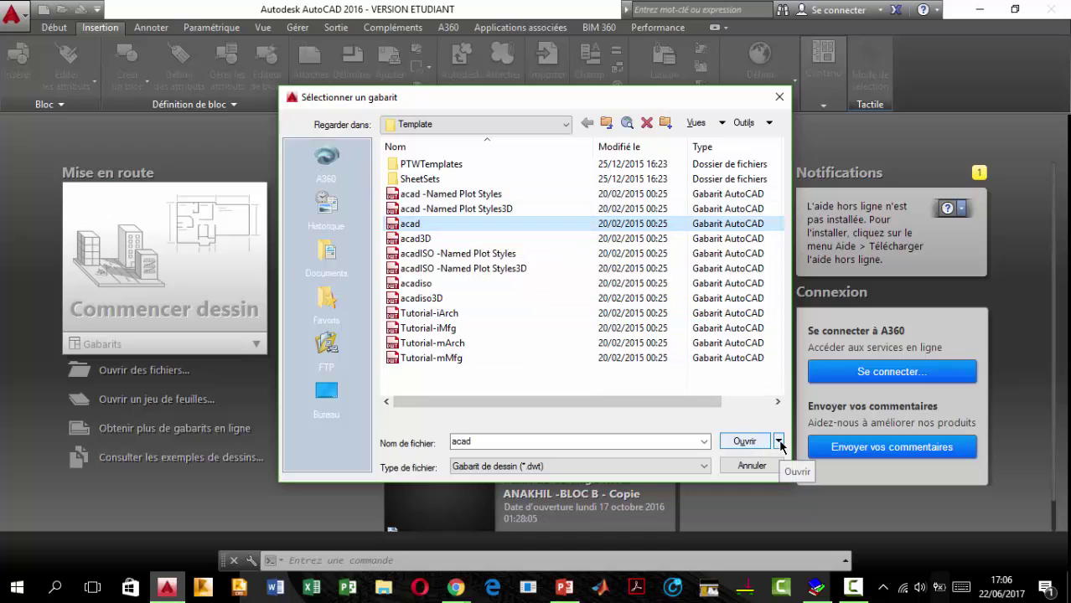
pyautogui.click(780, 444)
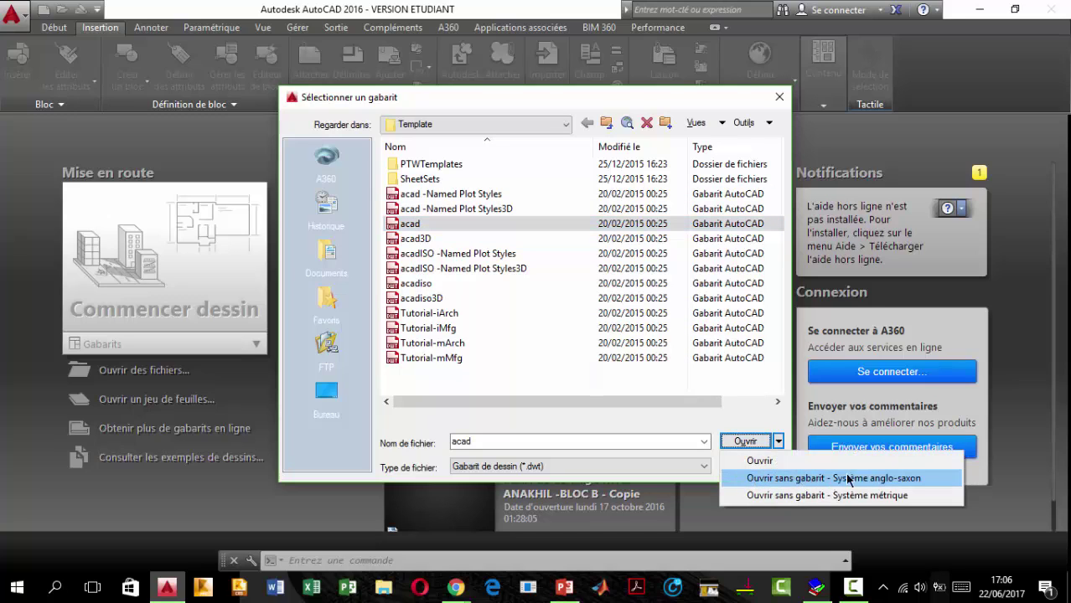
pyautogui.click(801, 481)
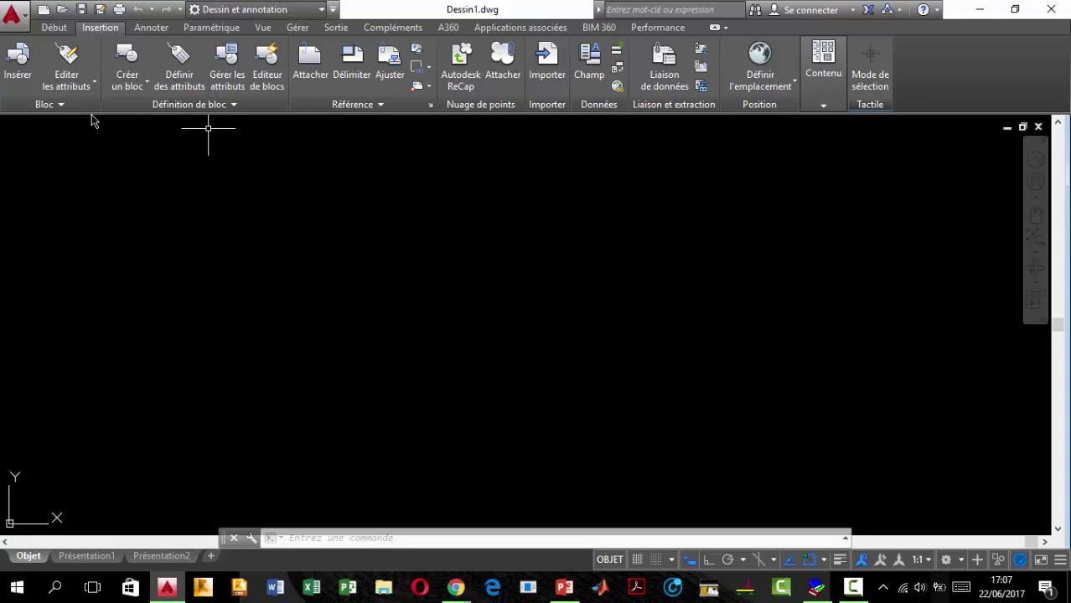
# Step: Show the Début ribbon tools and bring up the Options dialog from the canvas menu
pyautogui.click(53, 30)
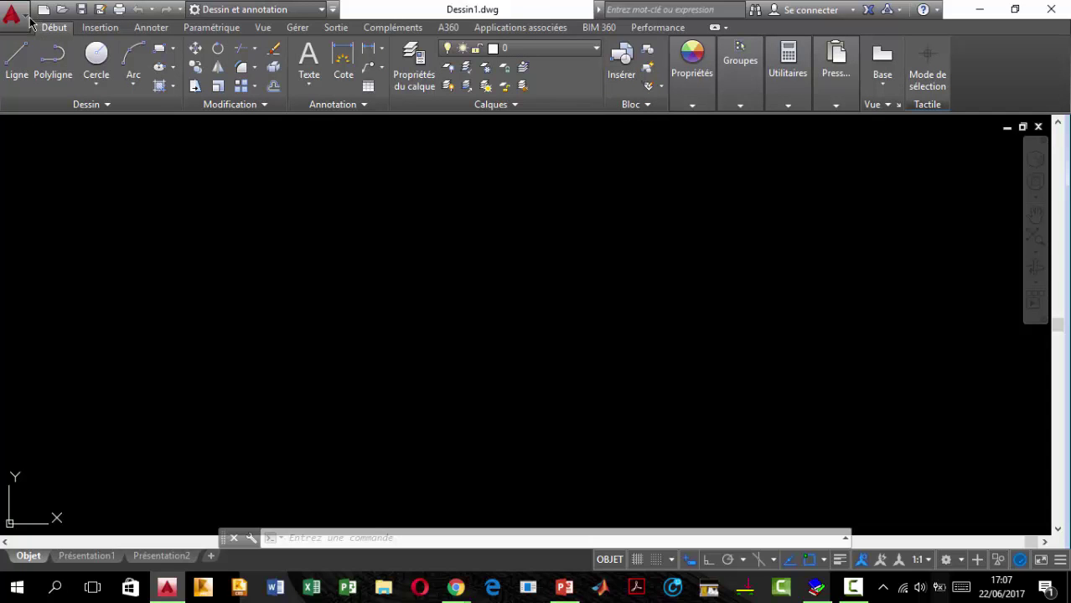
pyautogui.click(24, 18)
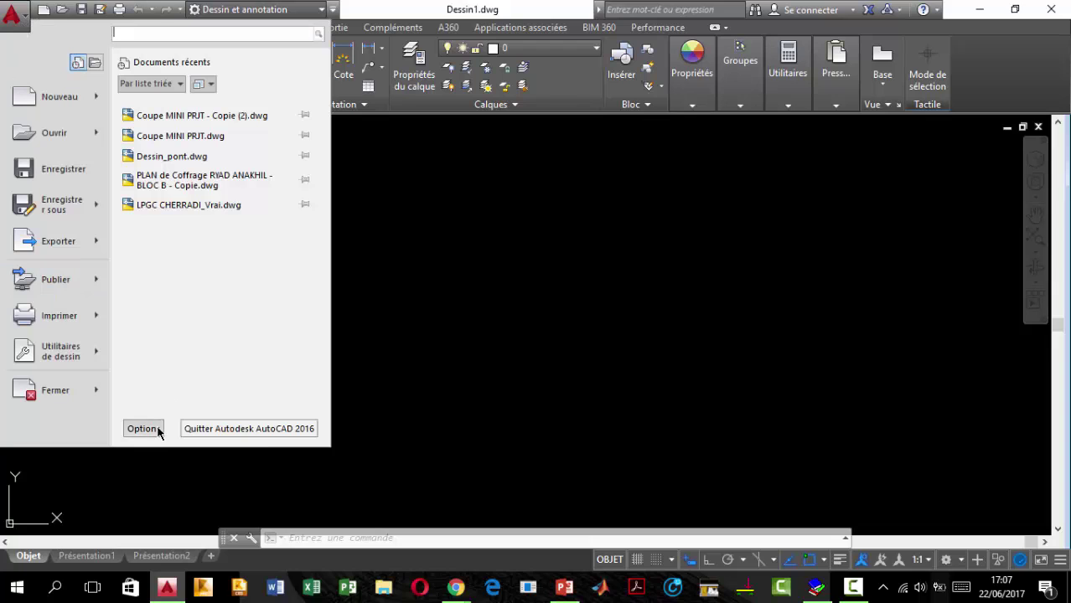
pyautogui.press('Escape')
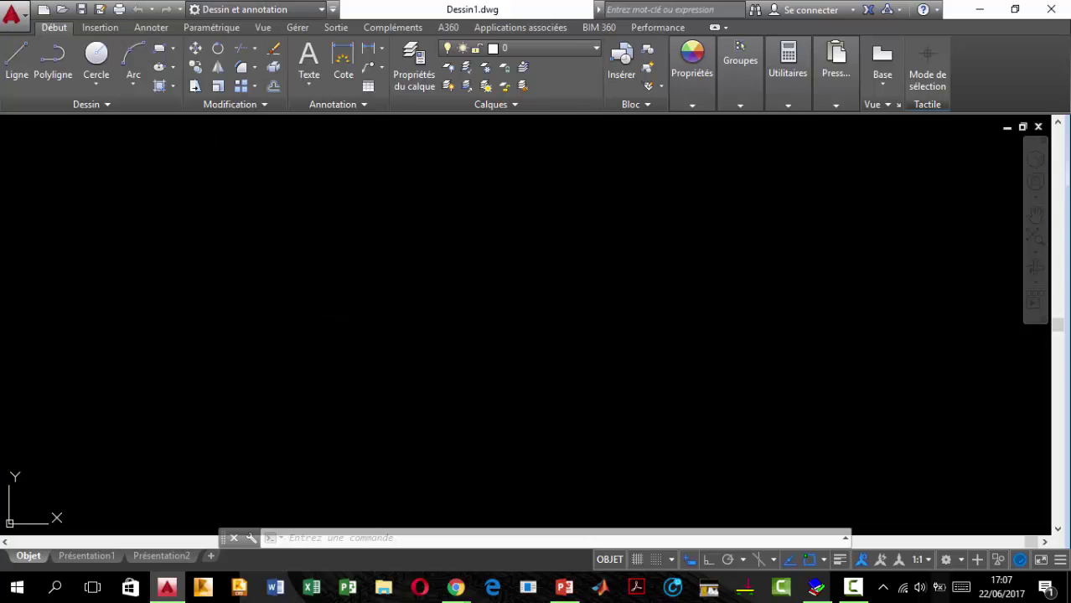
pyautogui.rightClick(312, 315)
pyautogui.click(354, 305)
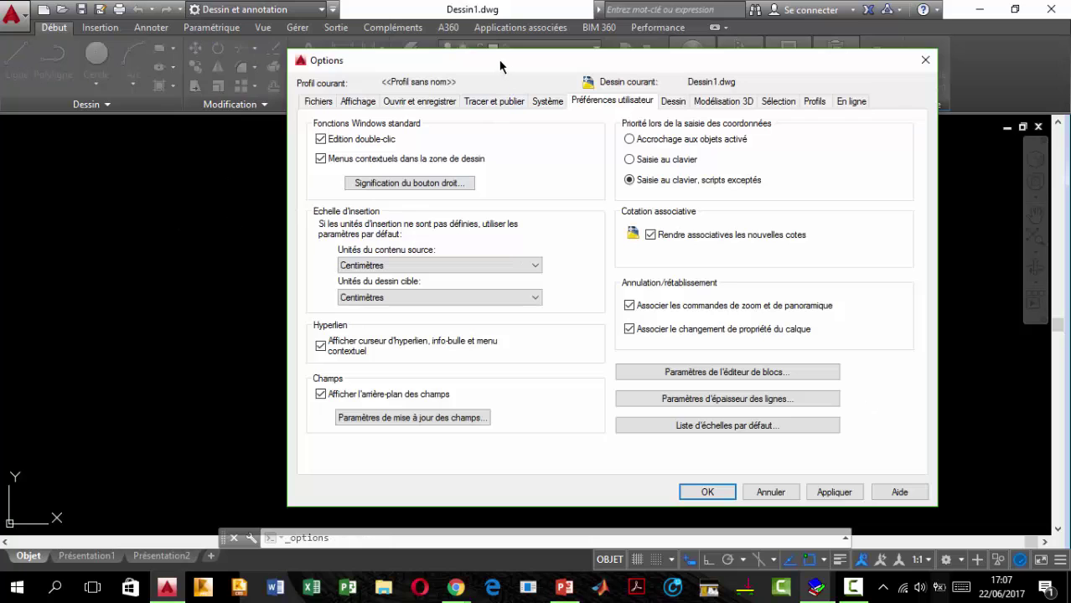
# Step: Move the Options dialog up-left and browse its tabs, ending on Affichage
pyautogui.moveTo(500, 65); pyautogui.dragTo(336, 39)
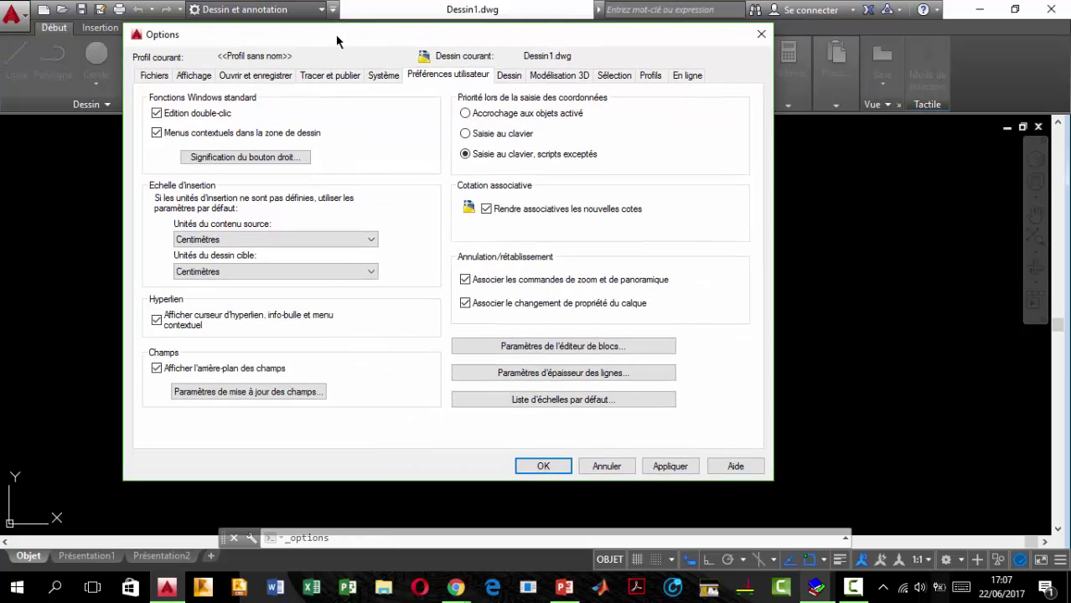
pyautogui.click(166, 75)
pyautogui.click(194, 75)
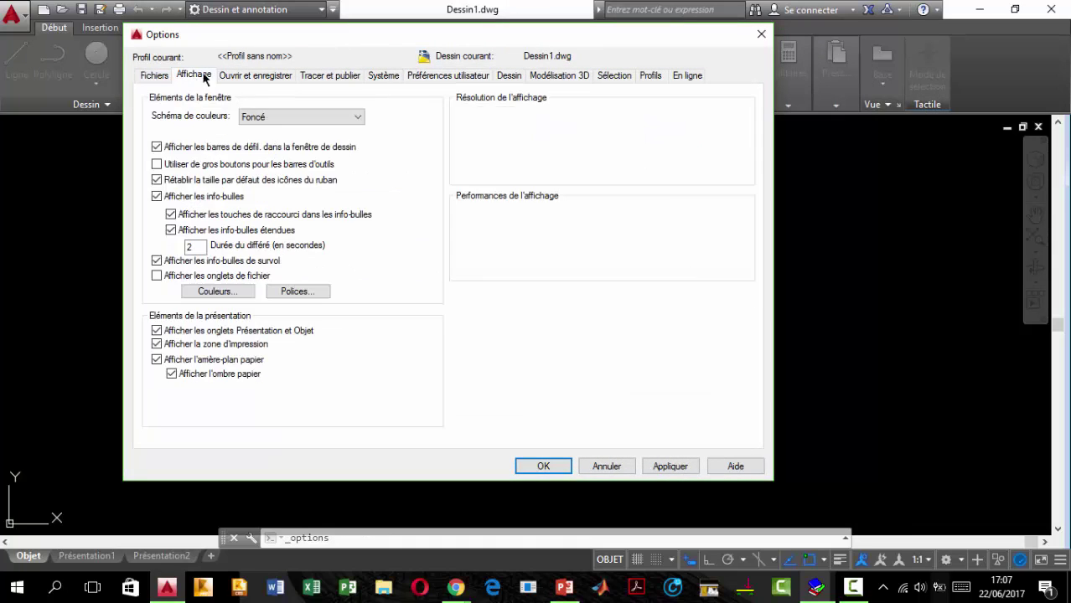
pyautogui.click(261, 78)
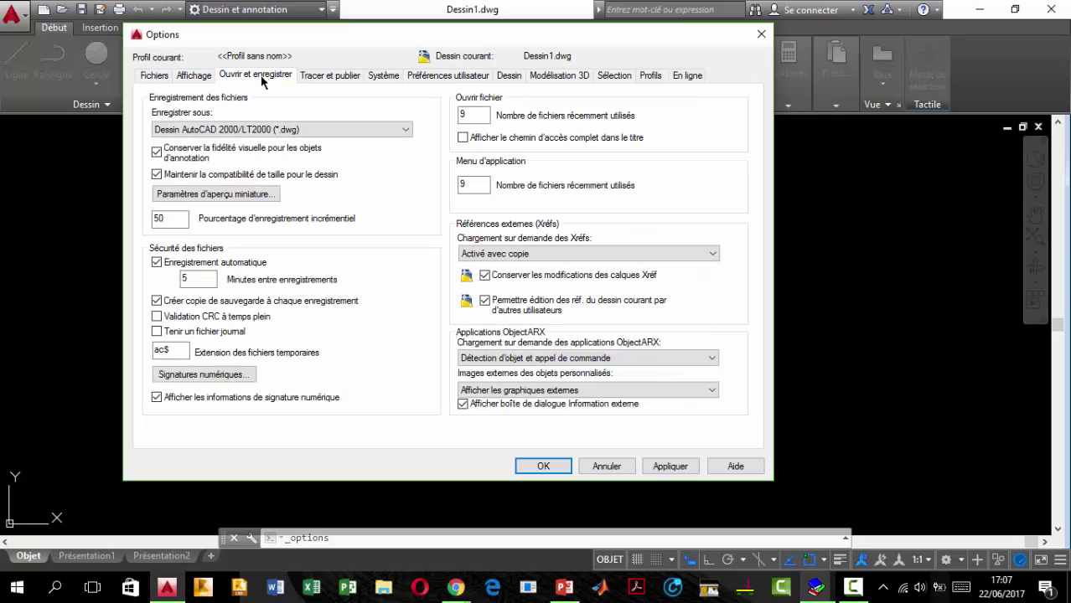
pyautogui.click(192, 76)
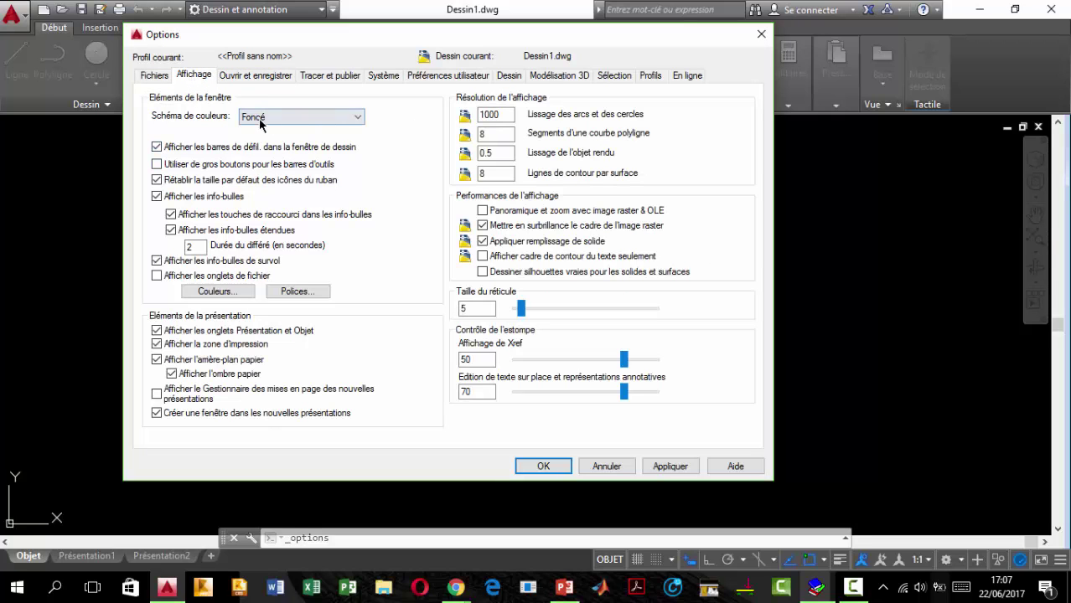
# Step: Try a cyan 2D model space background, then set it to Noir and apply
pyautogui.click(215, 292)
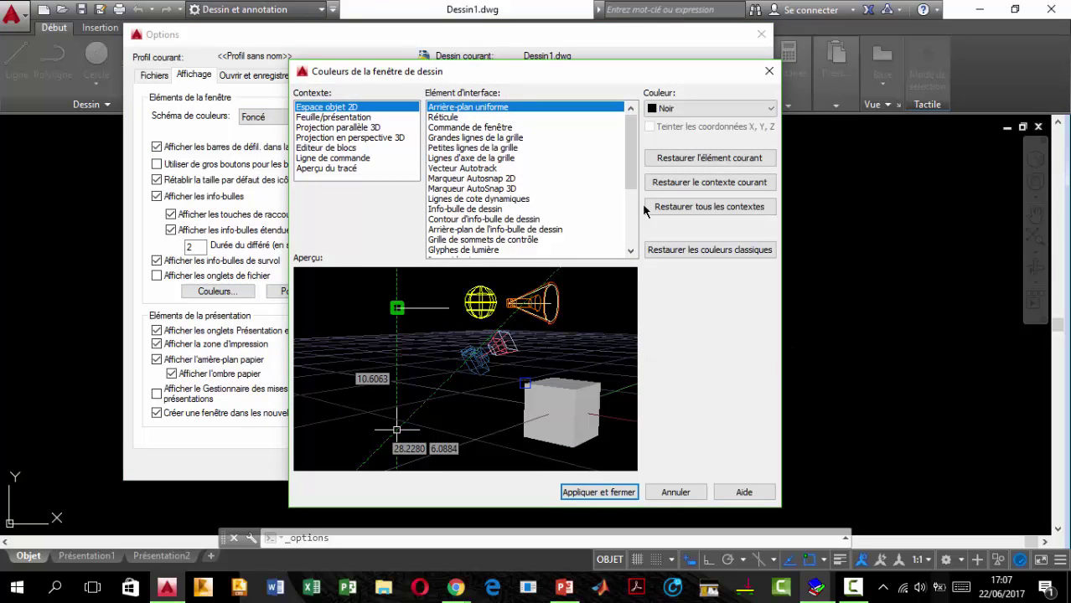
pyautogui.click(693, 110)
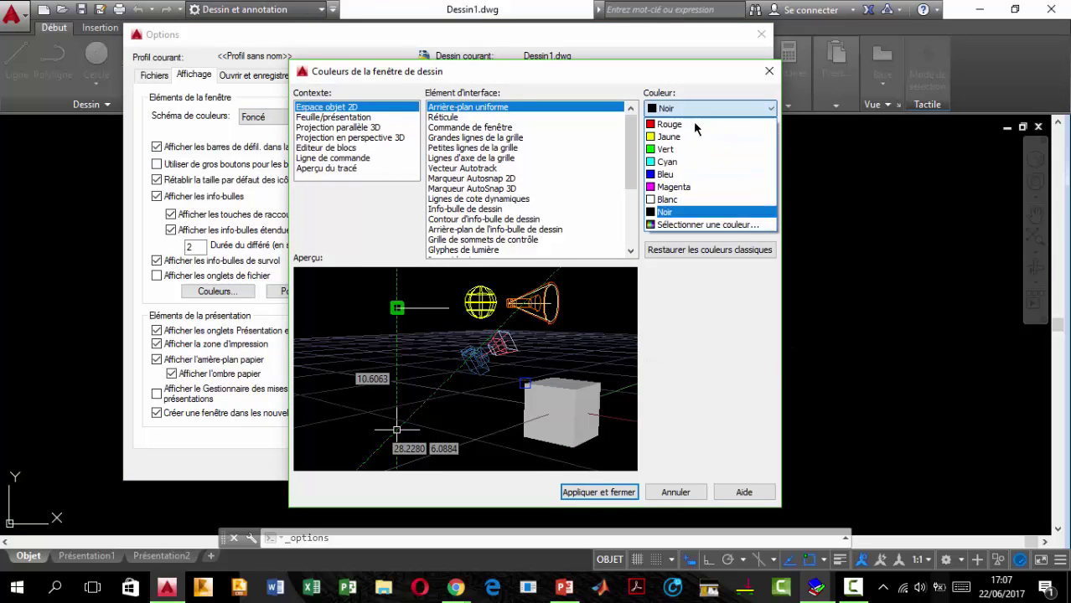
pyautogui.click(683, 164)
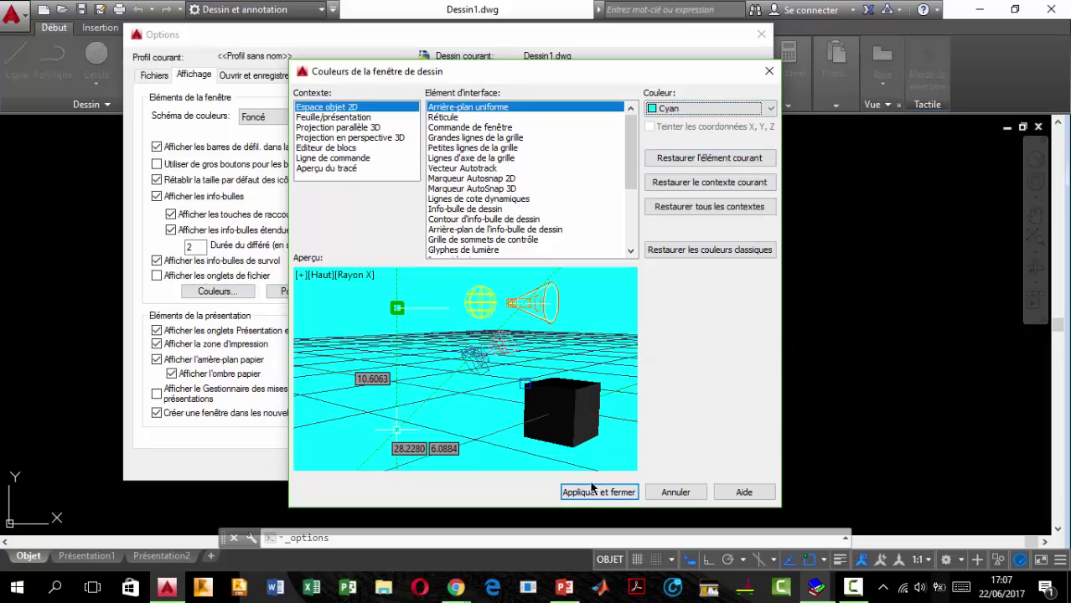
pyautogui.click(601, 493)
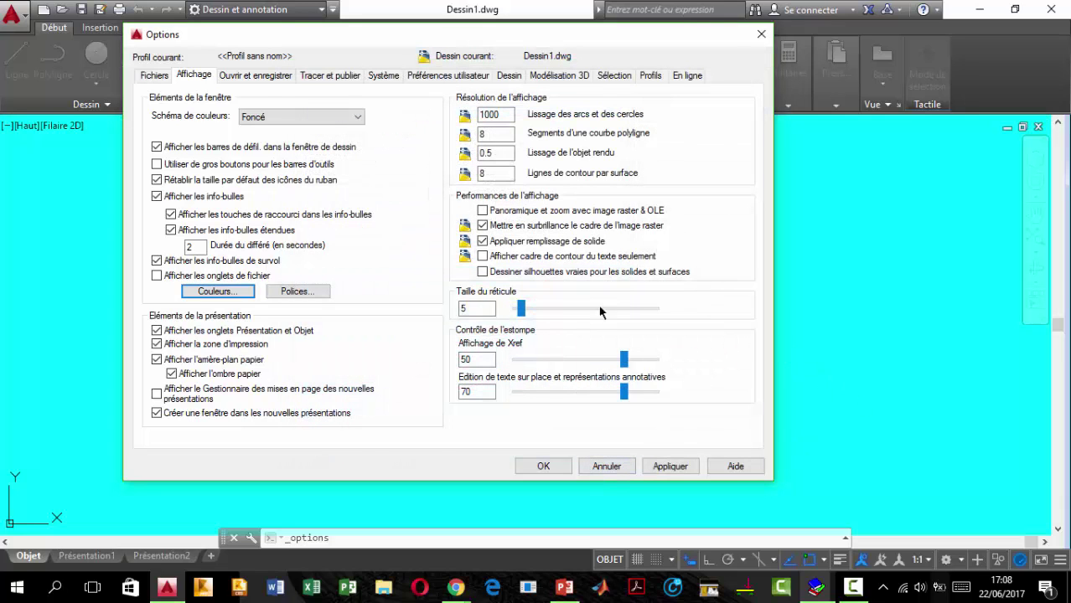
pyautogui.click(247, 289)
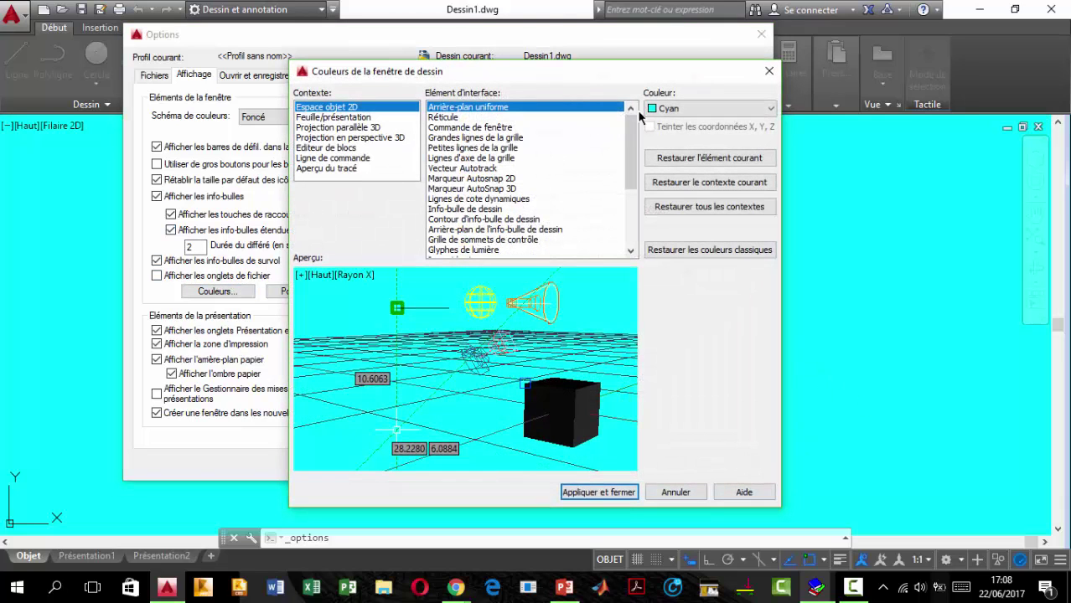
pyautogui.click(683, 110)
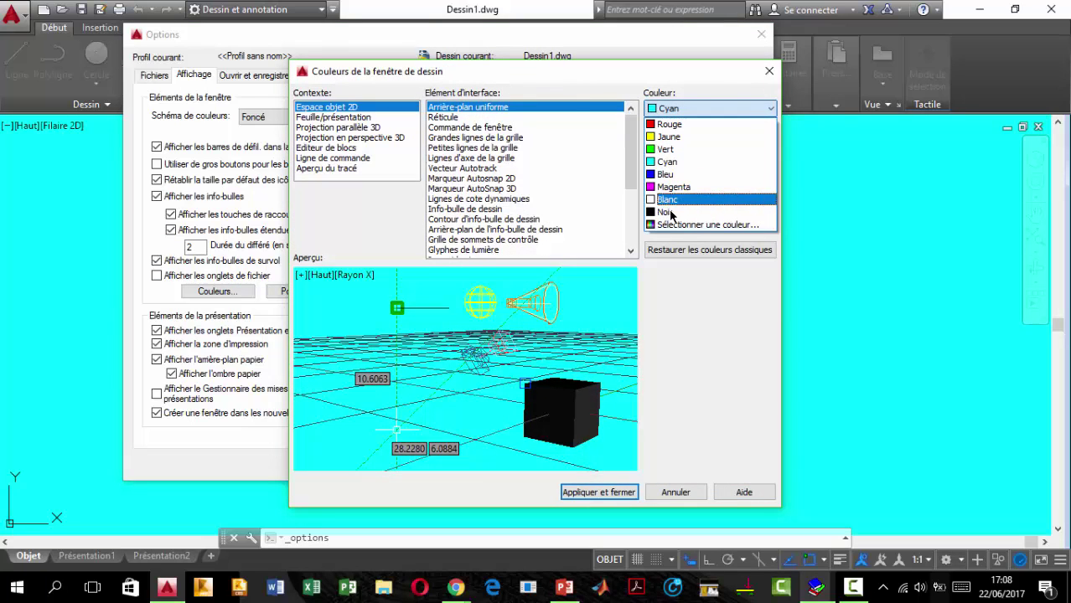
pyautogui.click(666, 212)
pyautogui.click(602, 493)
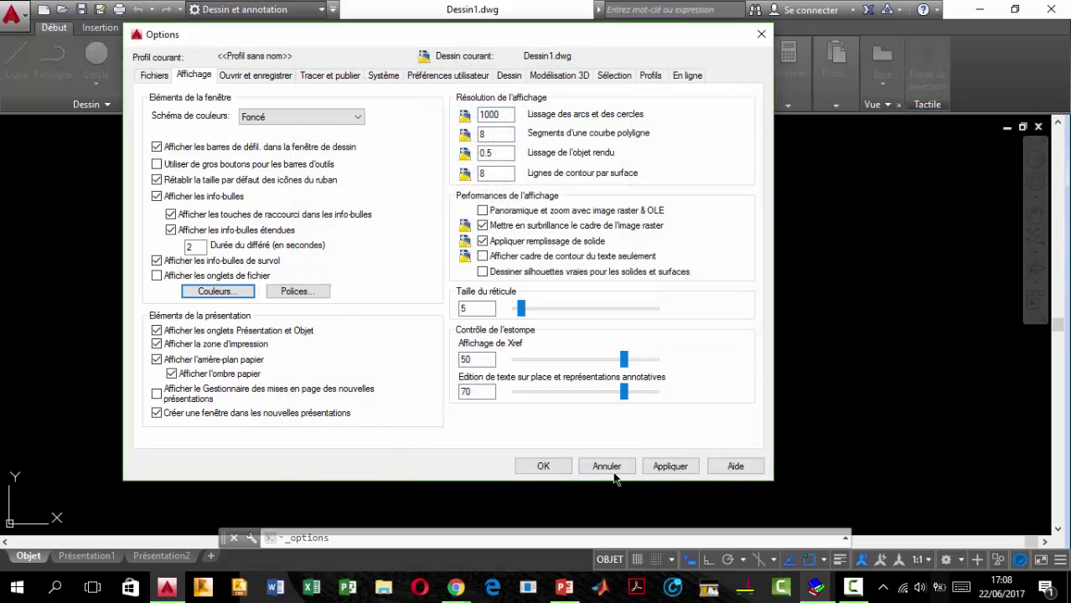
pyautogui.click(662, 467)
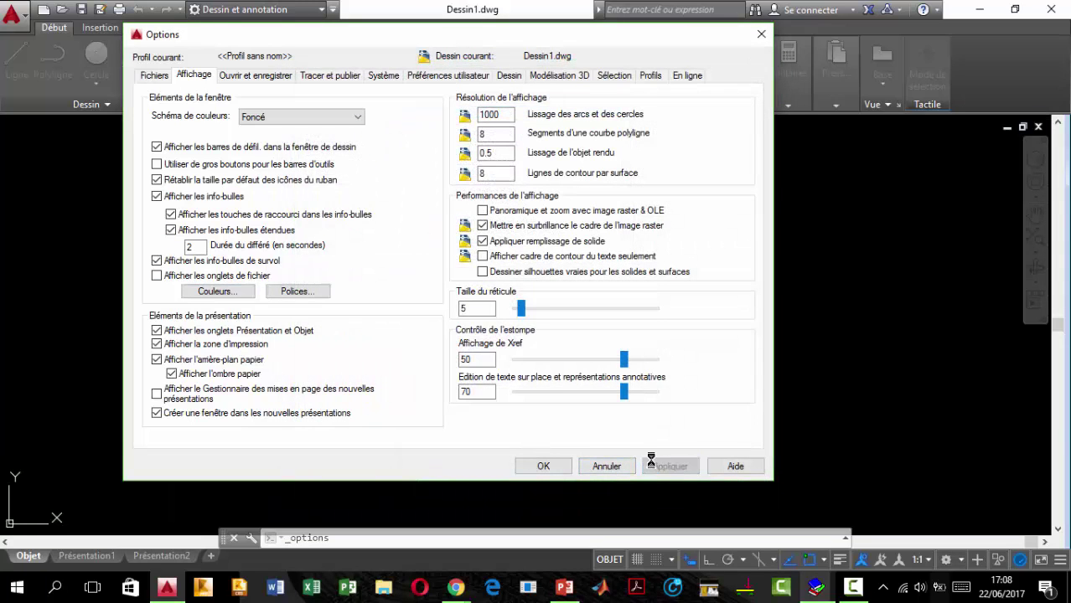
# Step: Keep Dessin AutoCAD 2000/LT2000 (*.dwg) as the default save format and confirm Options with OK
pyautogui.click(262, 76)
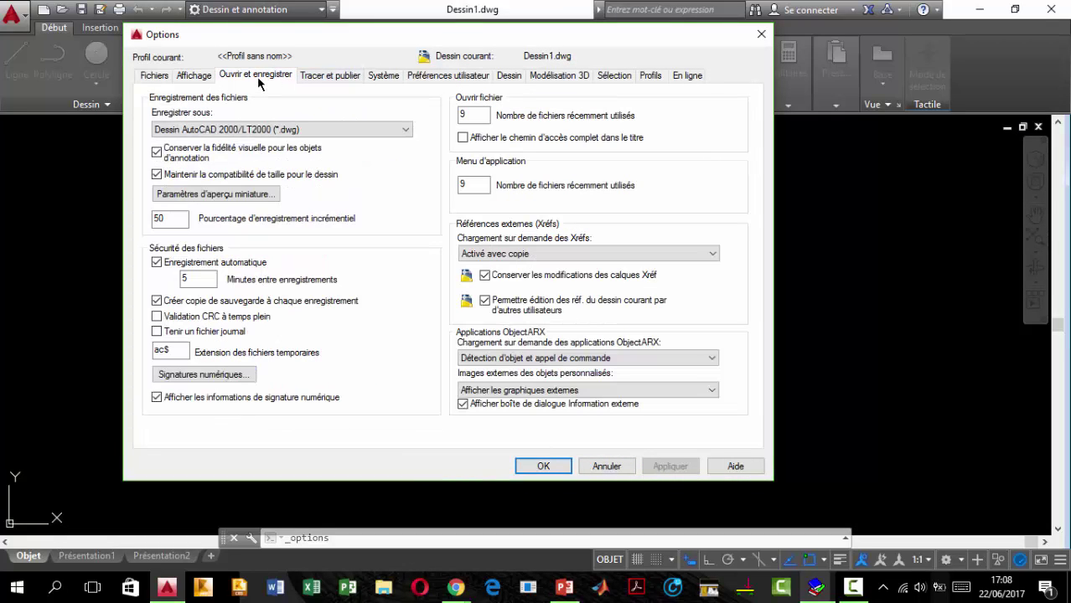
pyautogui.click(181, 130)
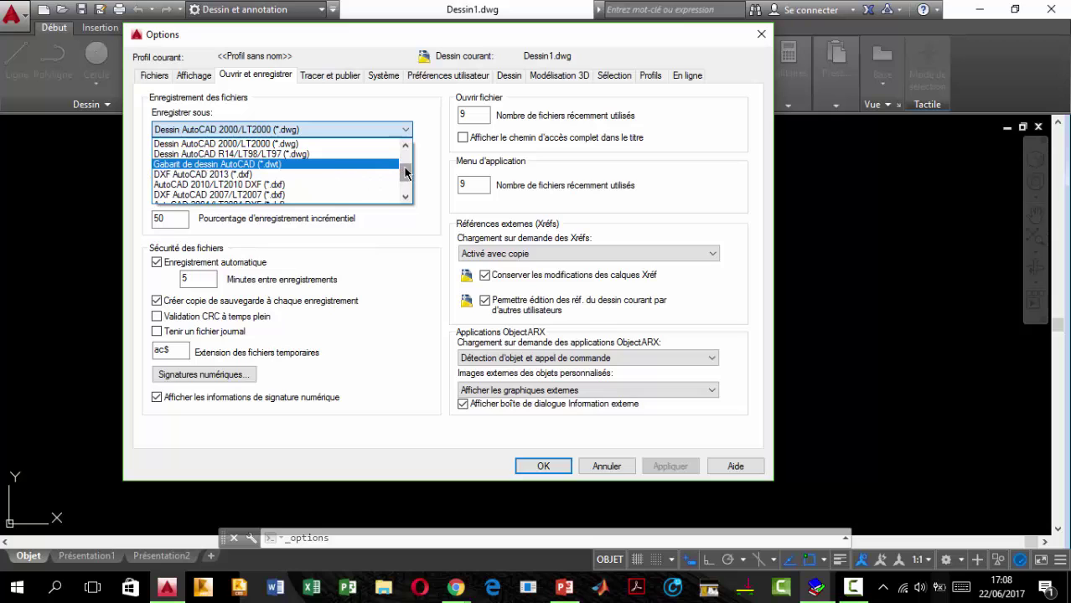
pyautogui.moveTo(405, 174); pyautogui.dragTo(405, 185)
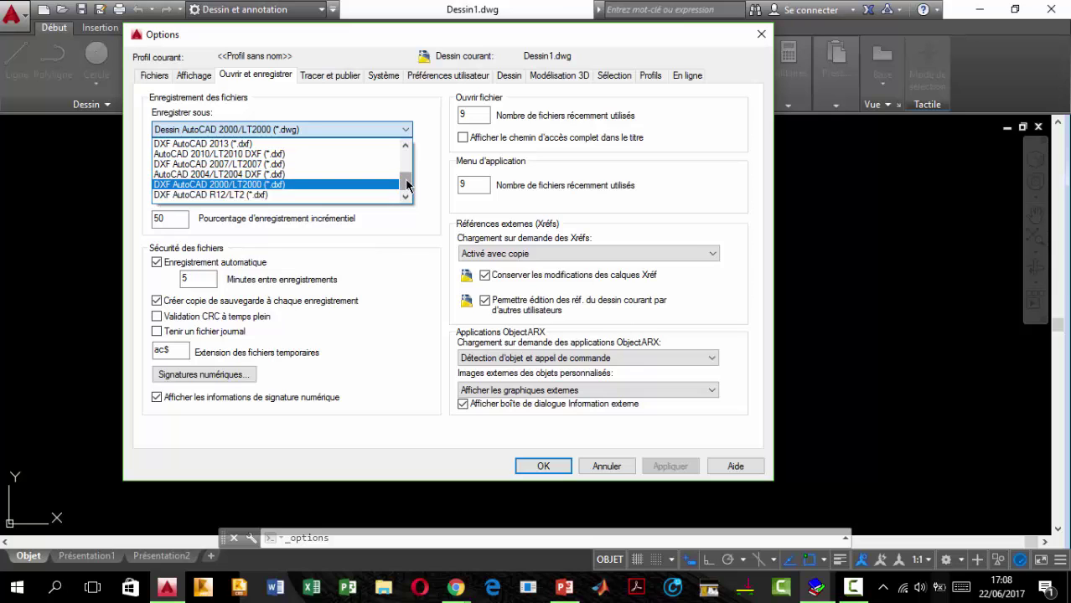
pyautogui.moveTo(407, 184); pyautogui.dragTo(409, 163)
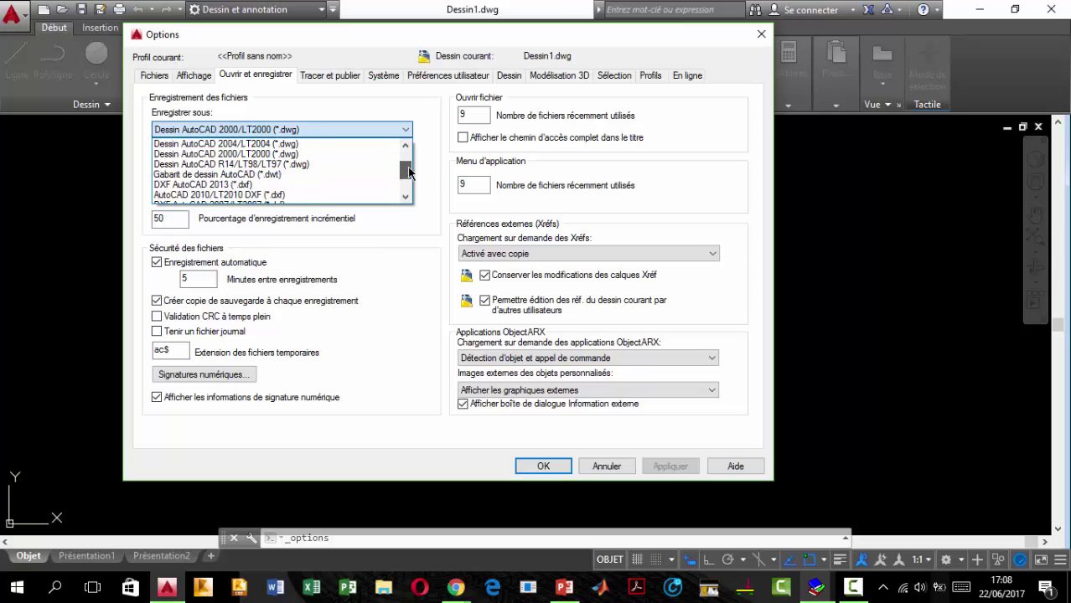
pyautogui.click(375, 130)
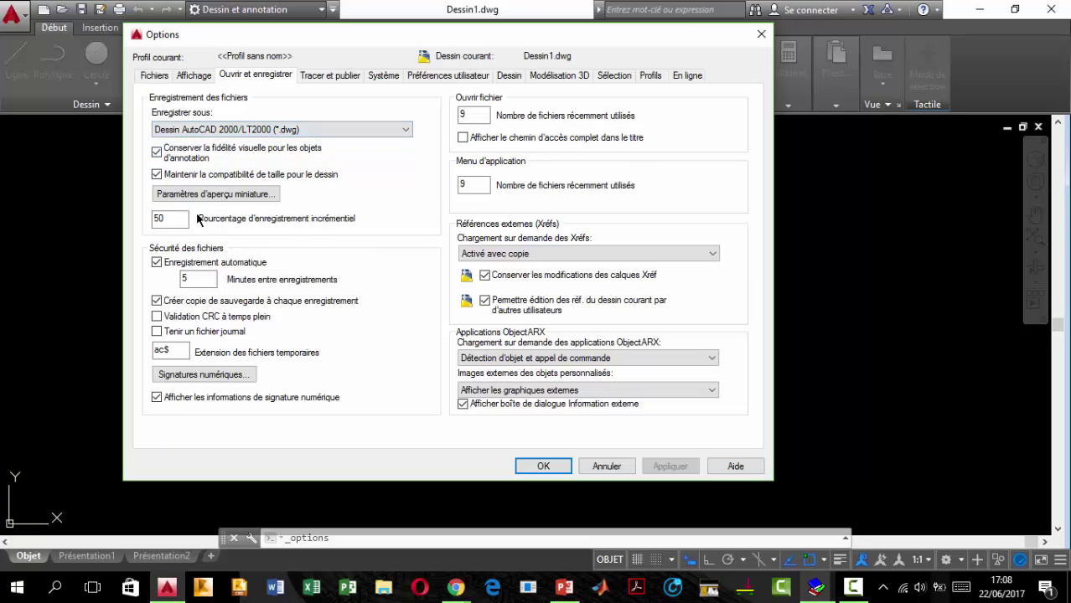
pyautogui.click(297, 126)
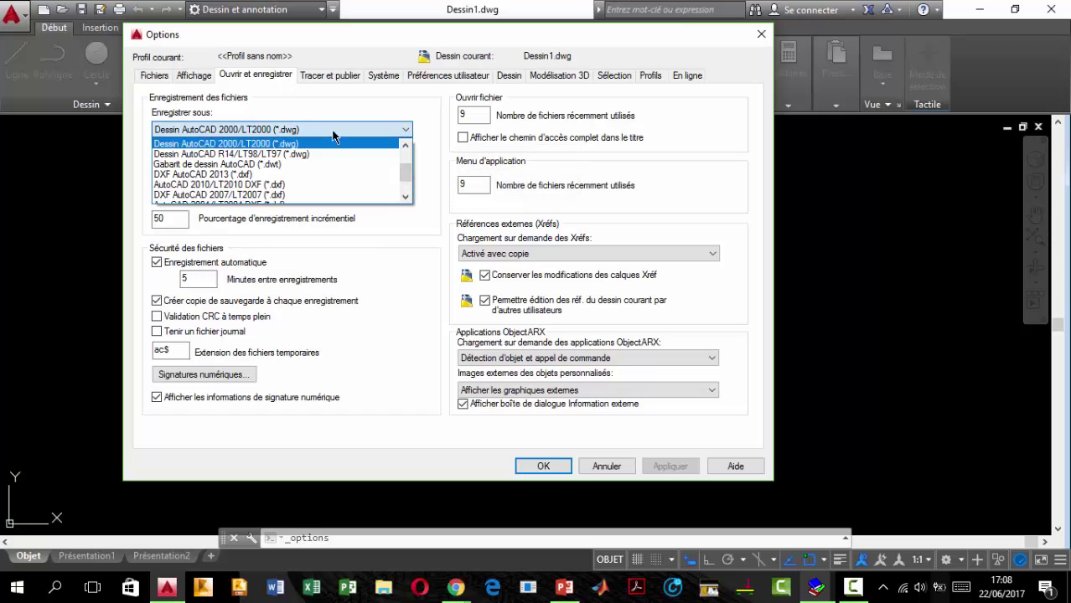
pyautogui.click(346, 126)
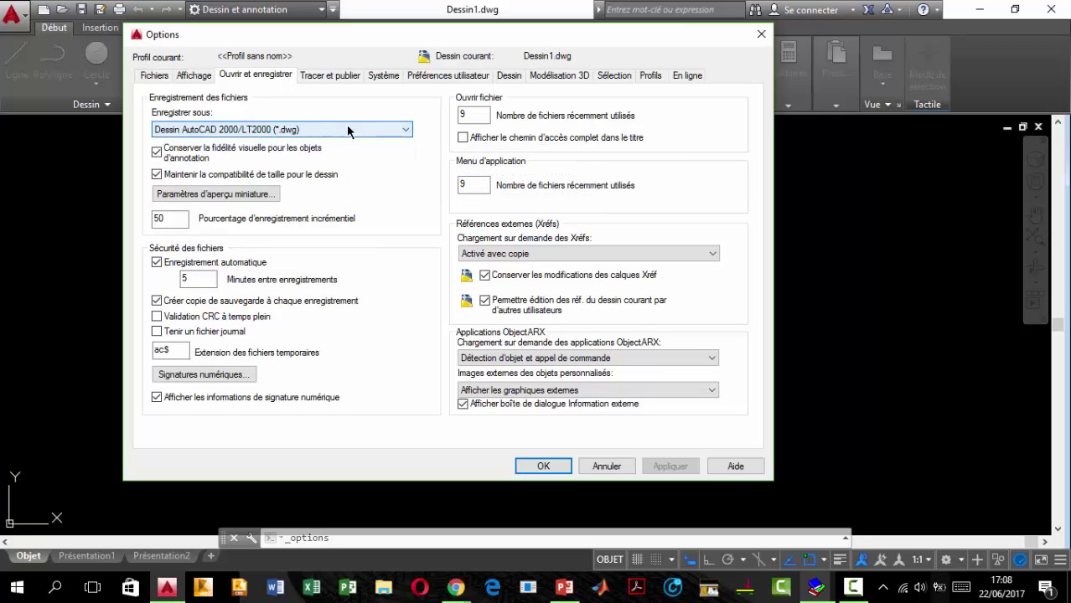
pyautogui.moveTo(371, 34); pyautogui.dragTo(395, 65)
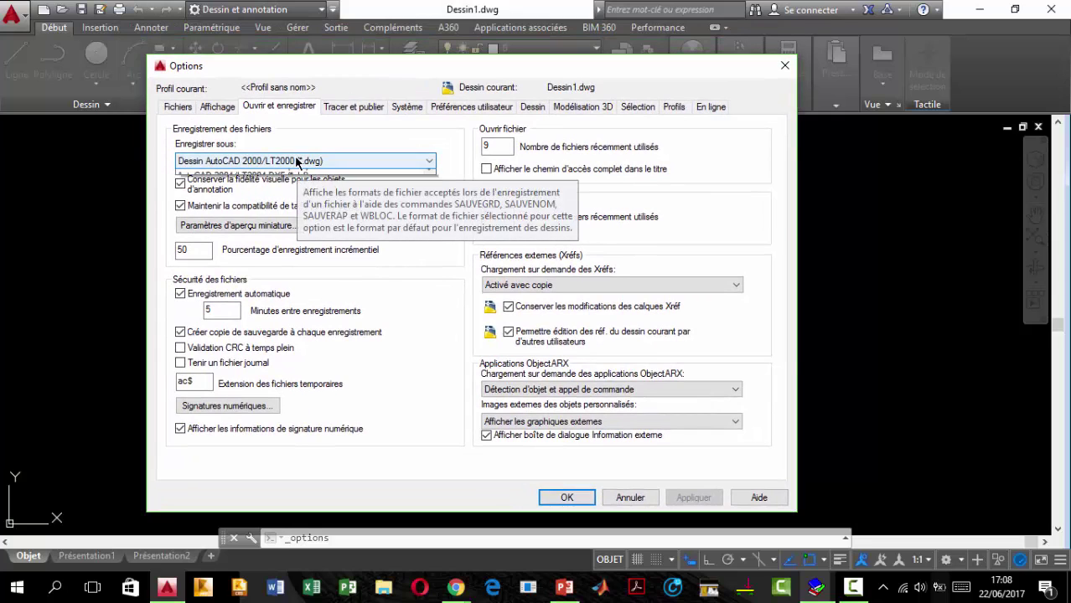
pyautogui.click(297, 161)
pyautogui.click(304, 143)
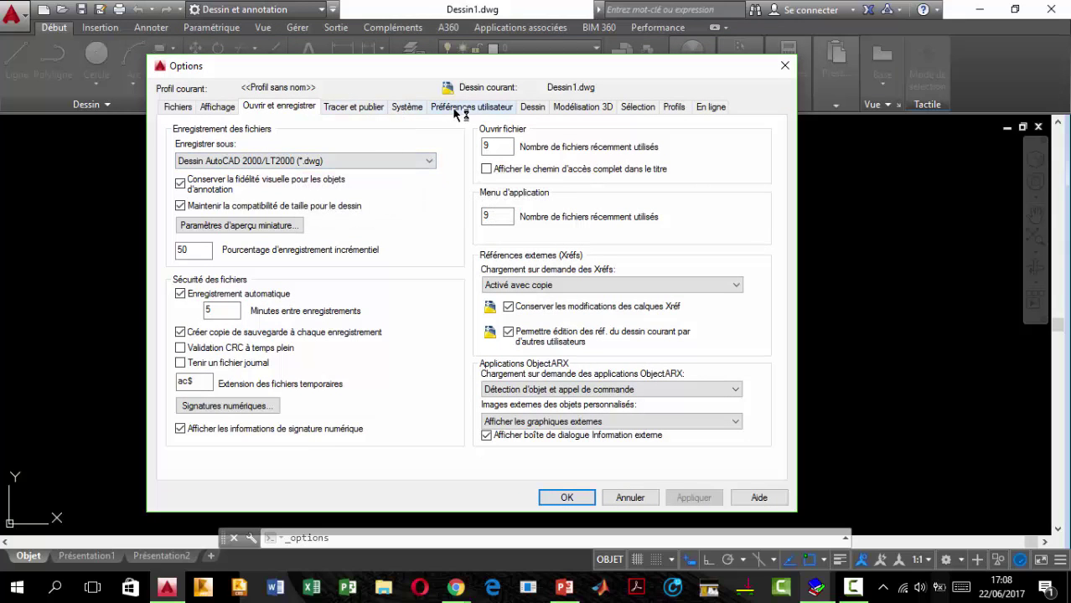
pyautogui.click(577, 500)
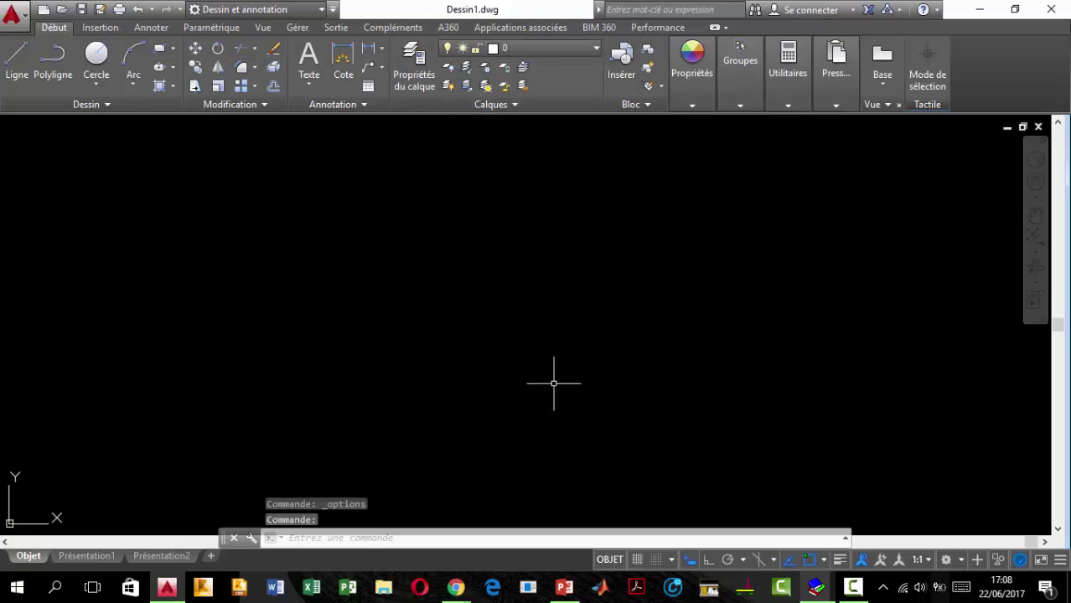
pyautogui.click(624, 432)
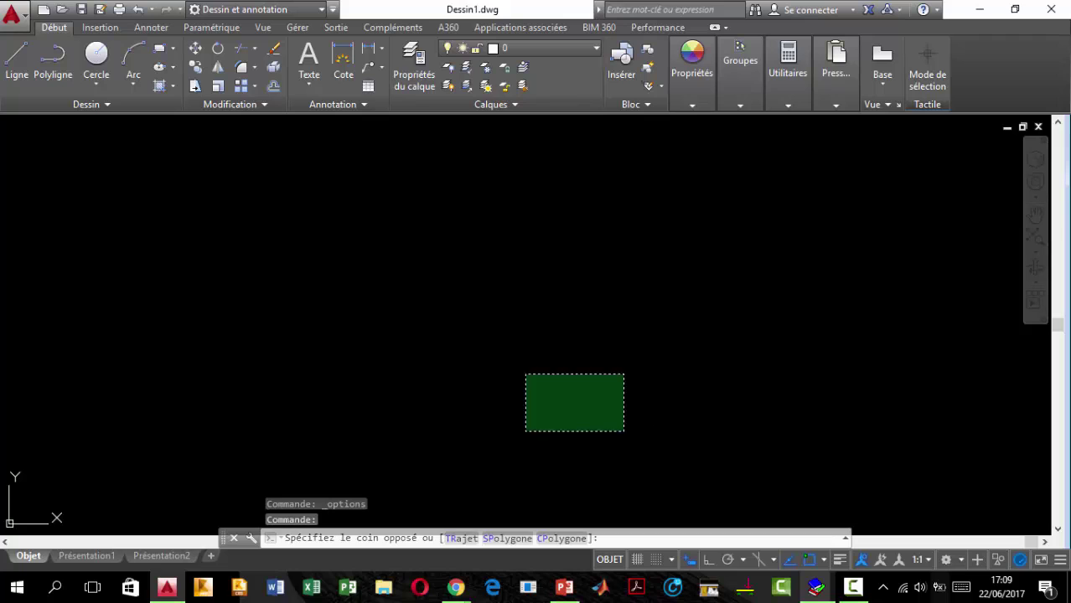
pyautogui.click(523, 372)
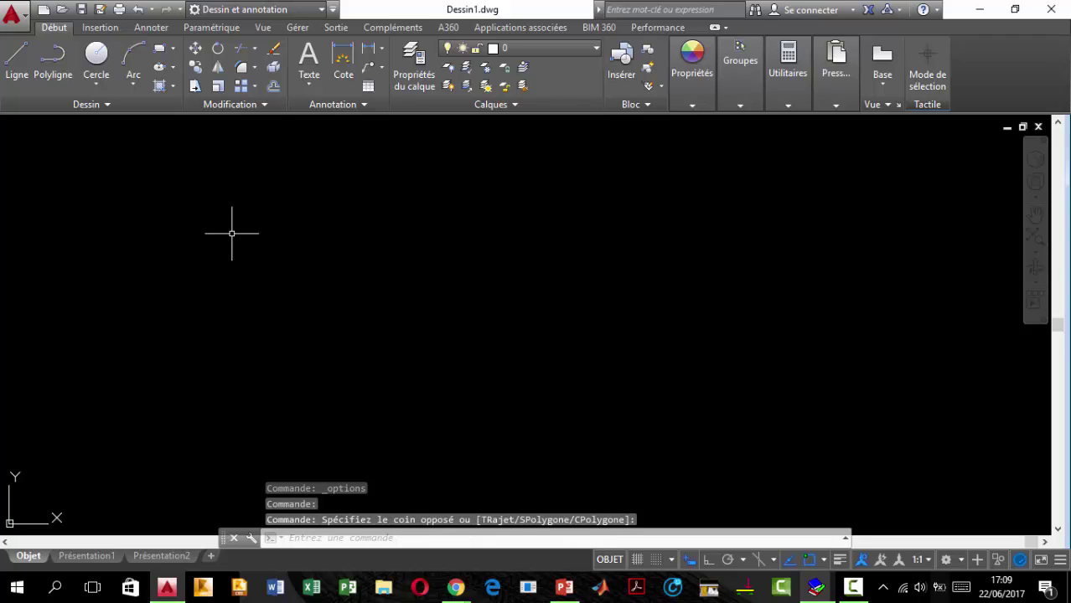
pyautogui.click(313, 186)
pyautogui.click(746, 488)
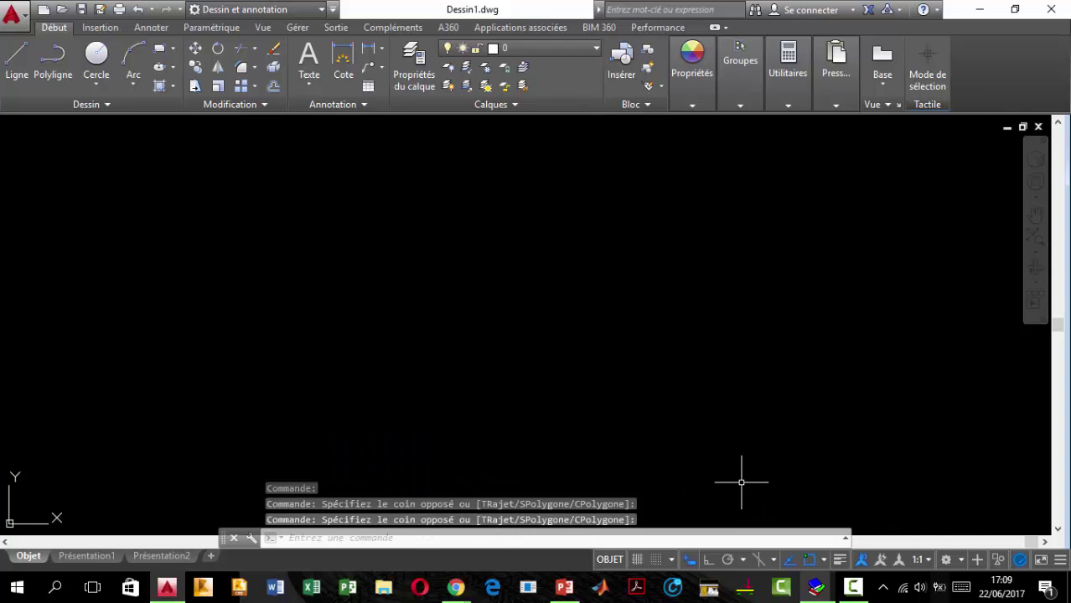
pyautogui.click(748, 479)
pyautogui.click(152, 158)
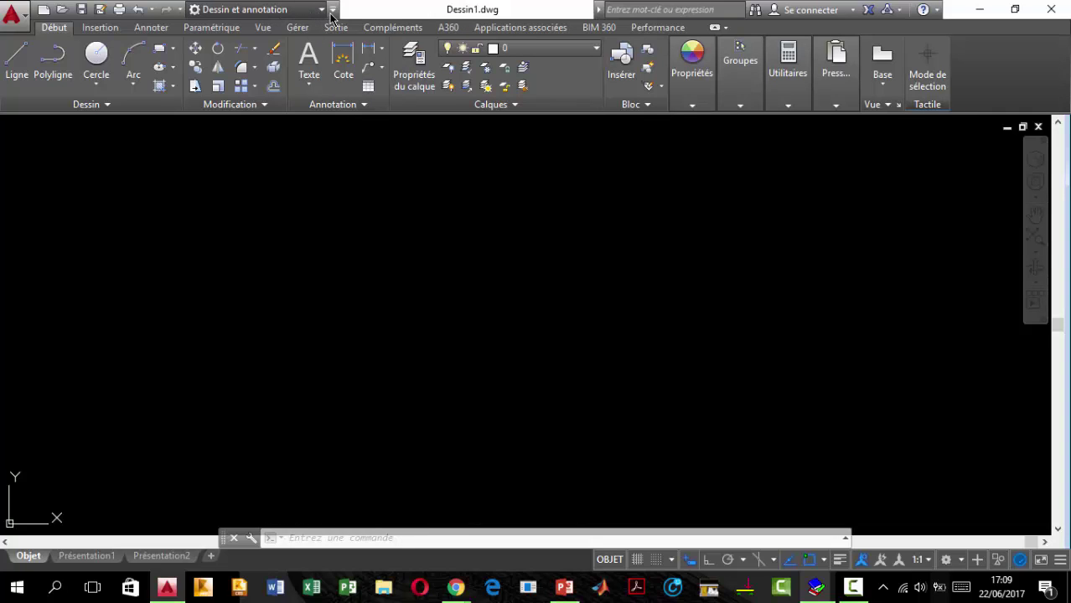
# Step: Switch the workspace to Modélisation 3D using the status-bar workspace gear
pyautogui.click(299, 10)
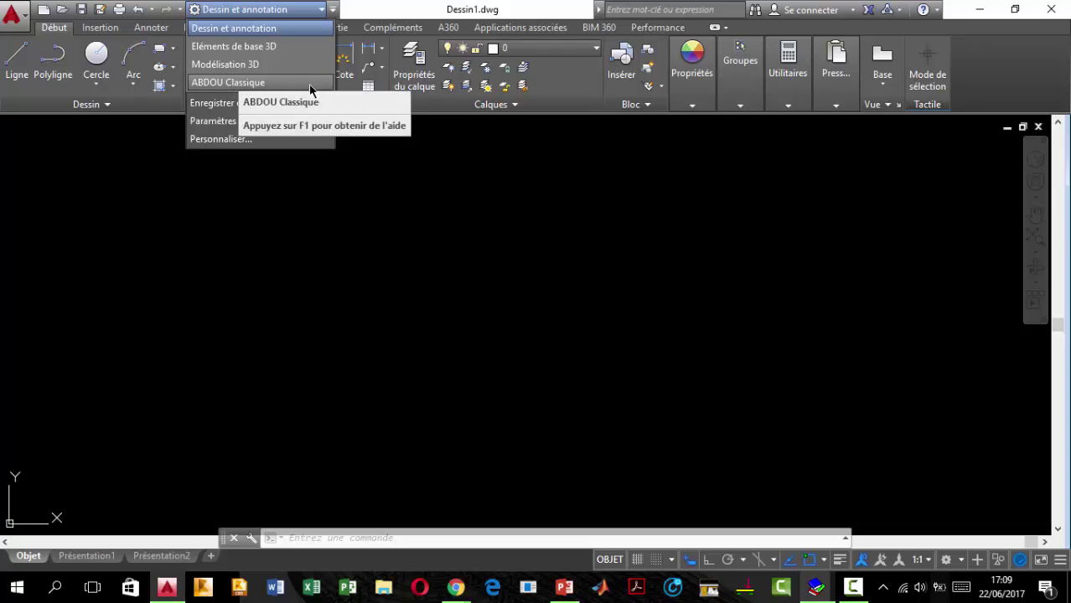
pyautogui.click(534, 29)
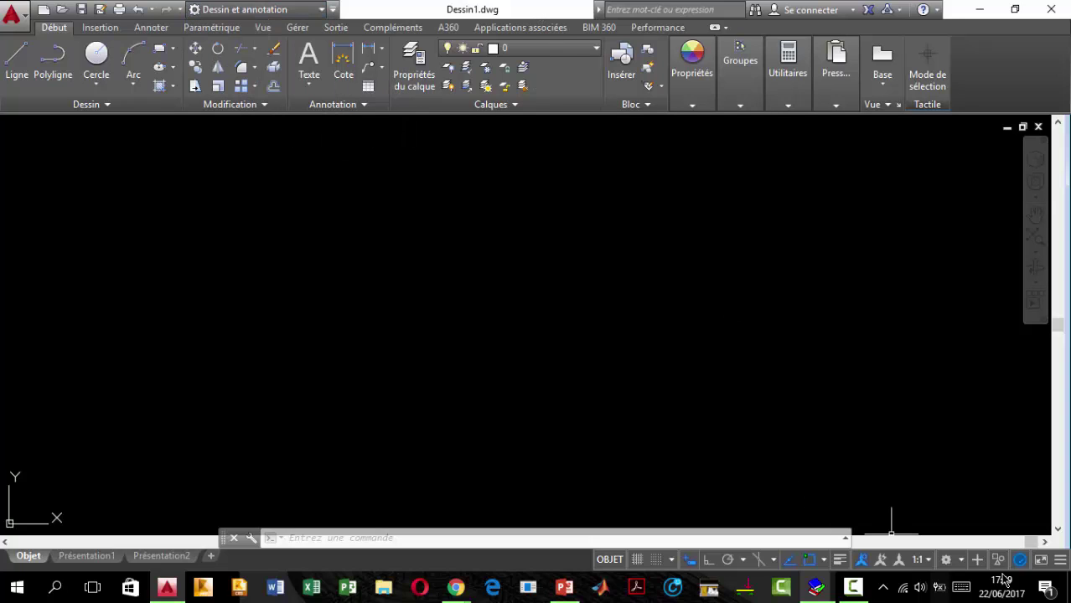
pyautogui.click(955, 564)
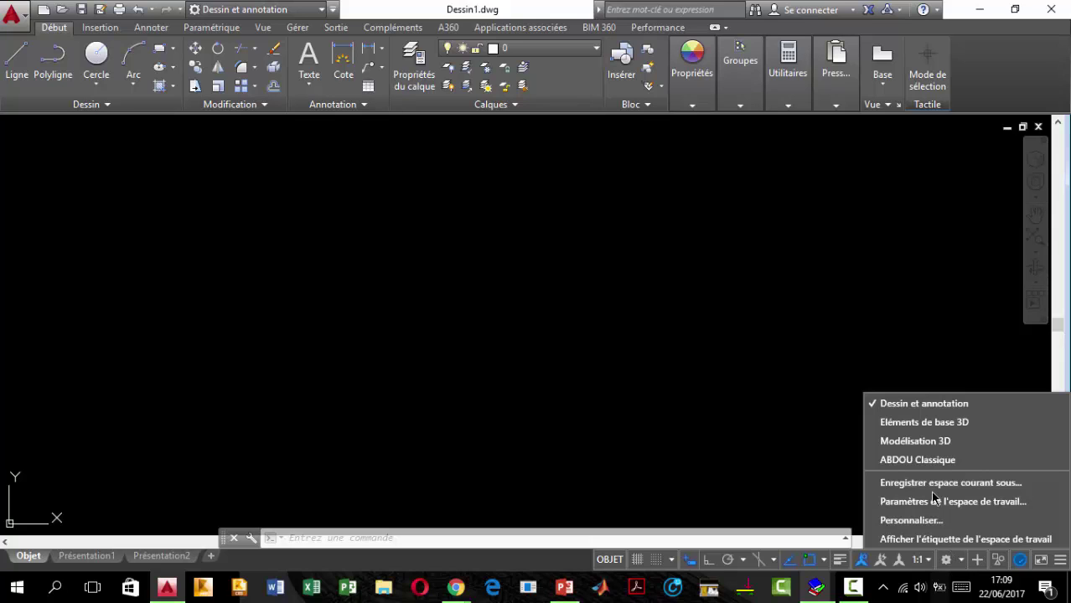
pyautogui.click(916, 448)
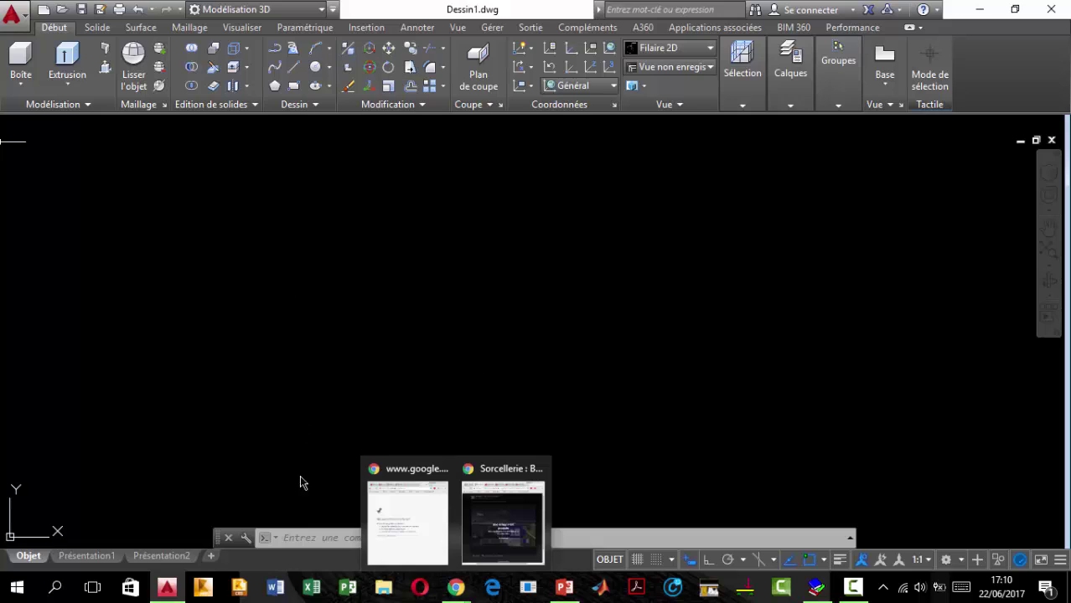
pyautogui.click(305, 536)
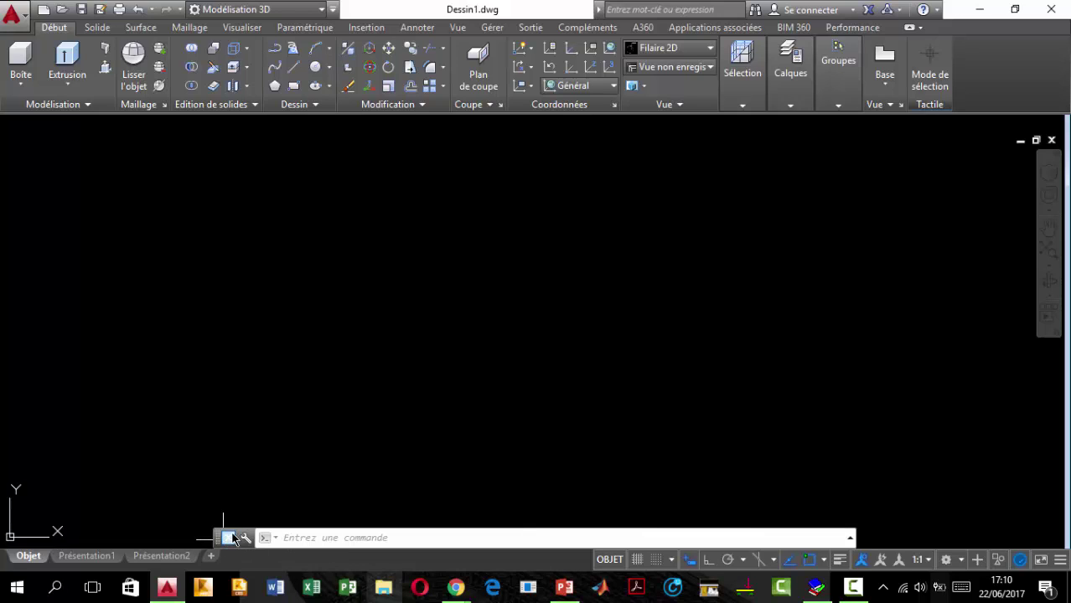
pyautogui.click(230, 537)
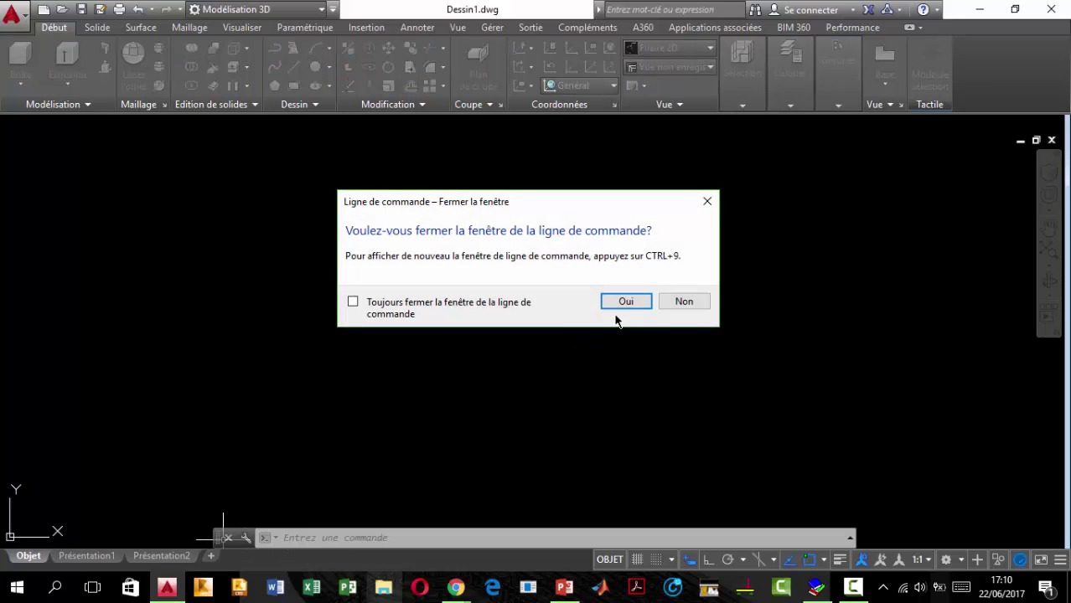
pyautogui.click(628, 301)
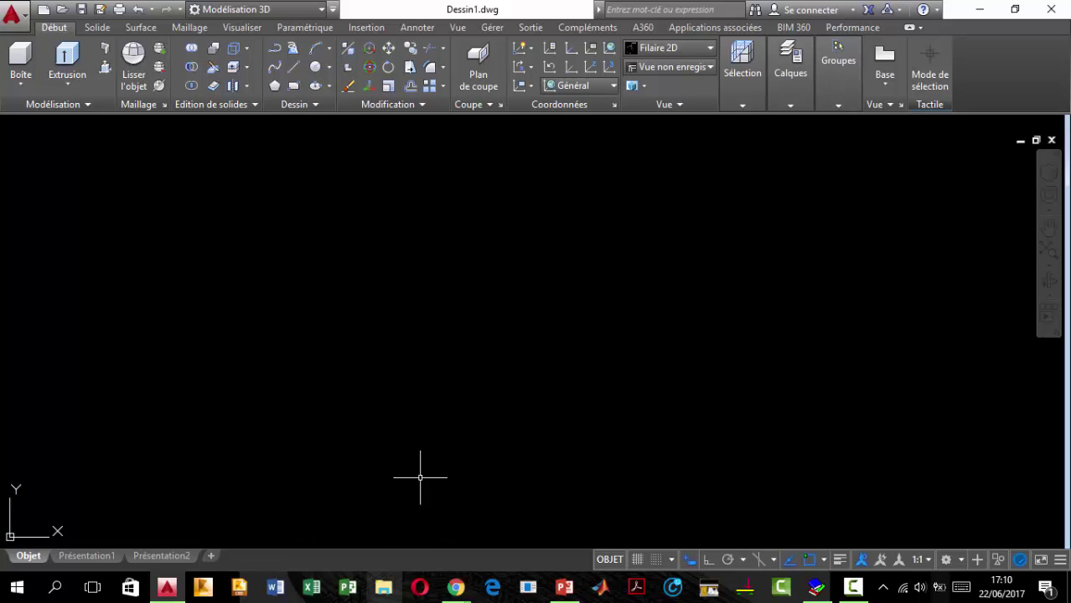
pyautogui.hotkey('ctrl', '9')
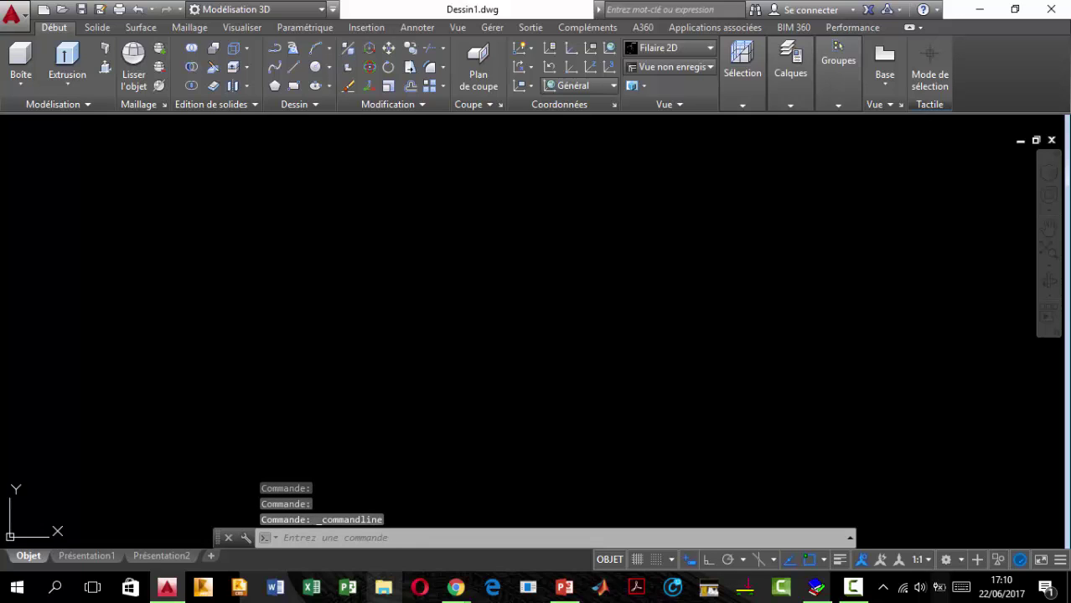
pyautogui.click(228, 538)
pyautogui.click(622, 299)
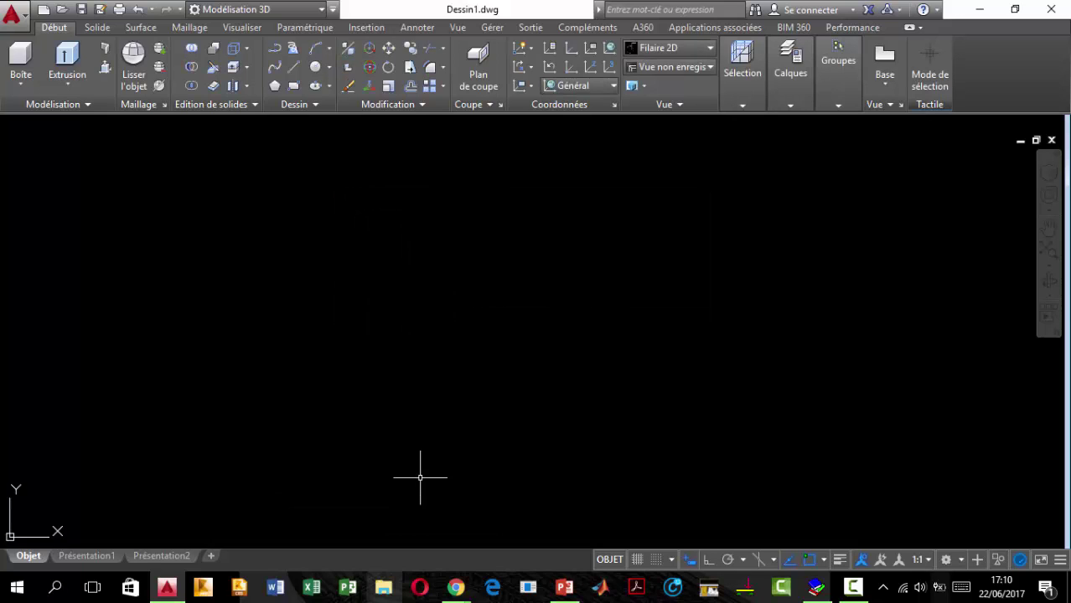
pyautogui.hotkey('ctrl', '9')
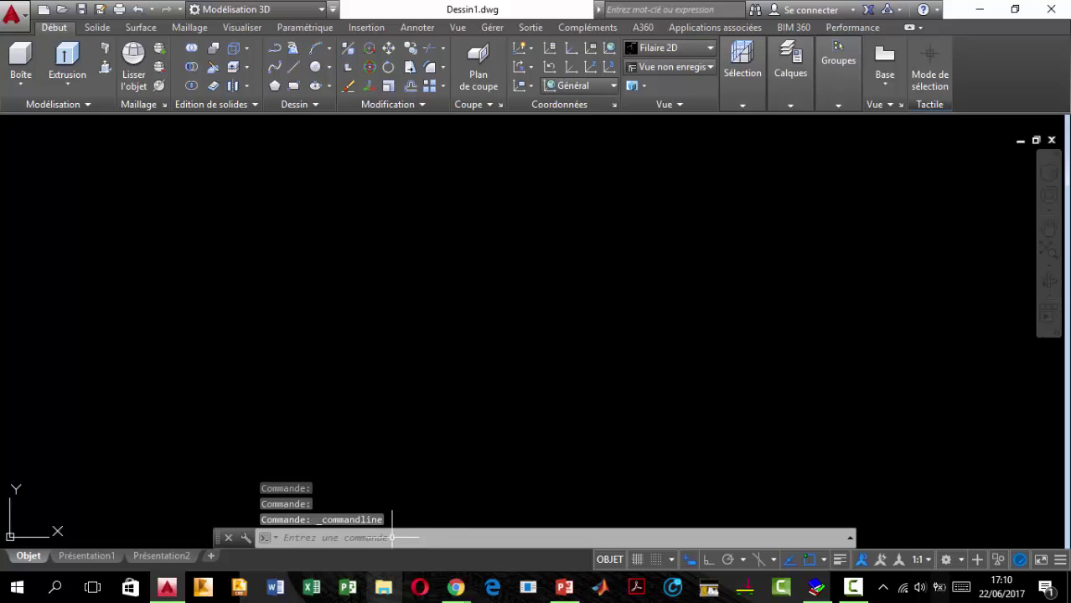
# Step: Draw a 20 by 40 rectangle with RECTANG and pan it to the view centre
pyautogui.click(372, 536)
pyautogui.write('re')
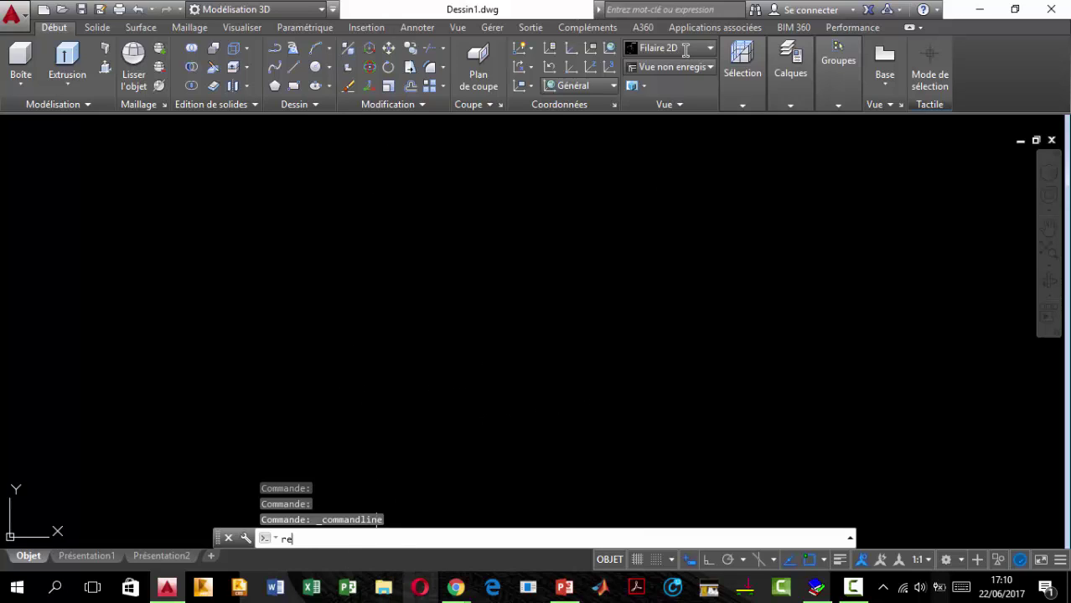
pyautogui.write('c')
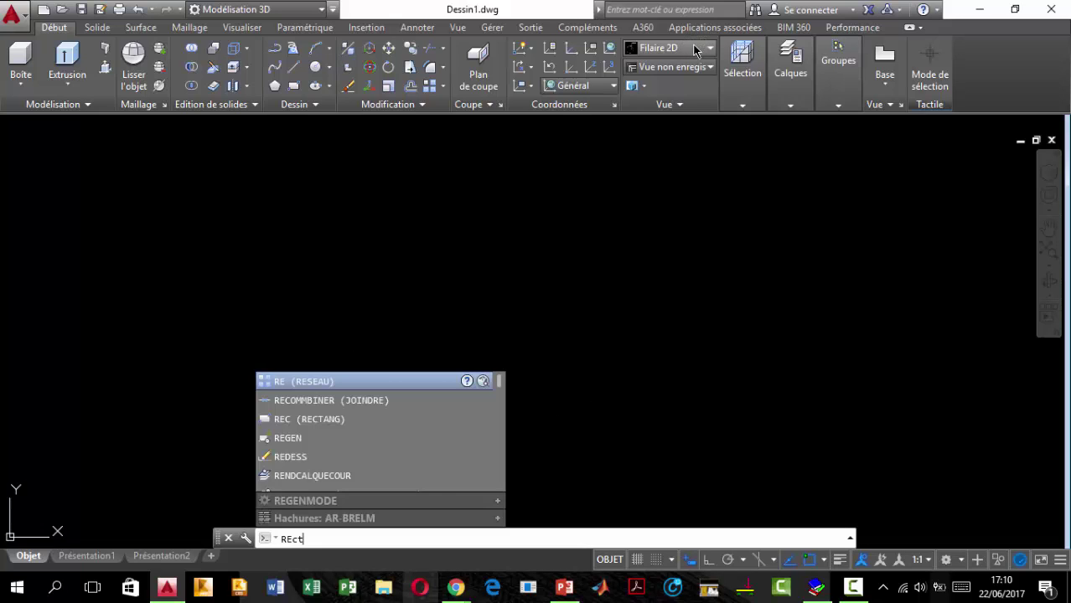
pyautogui.write('t')
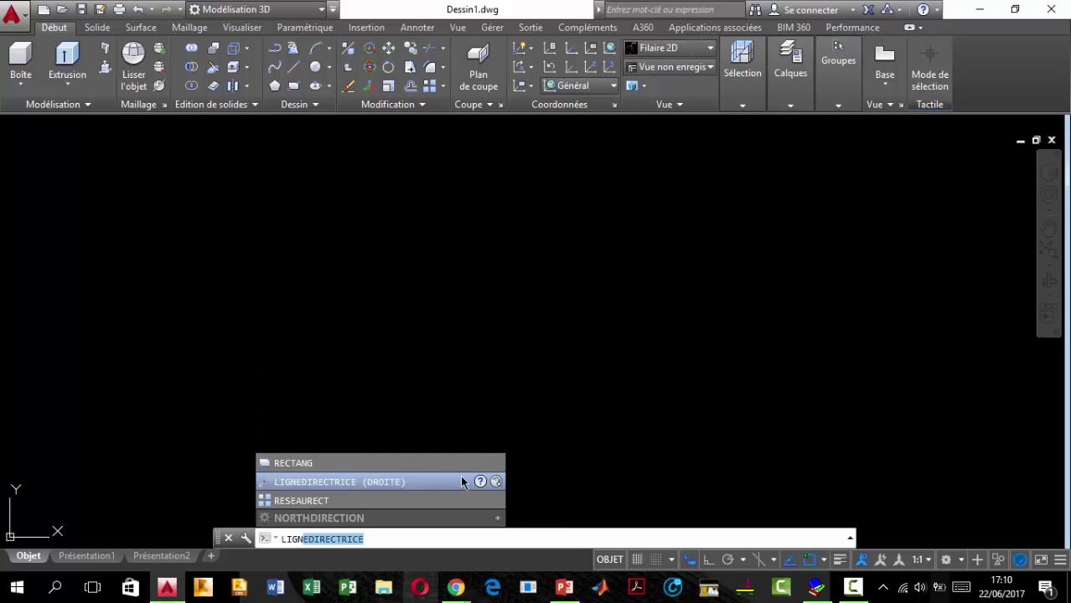
pyautogui.click(313, 466)
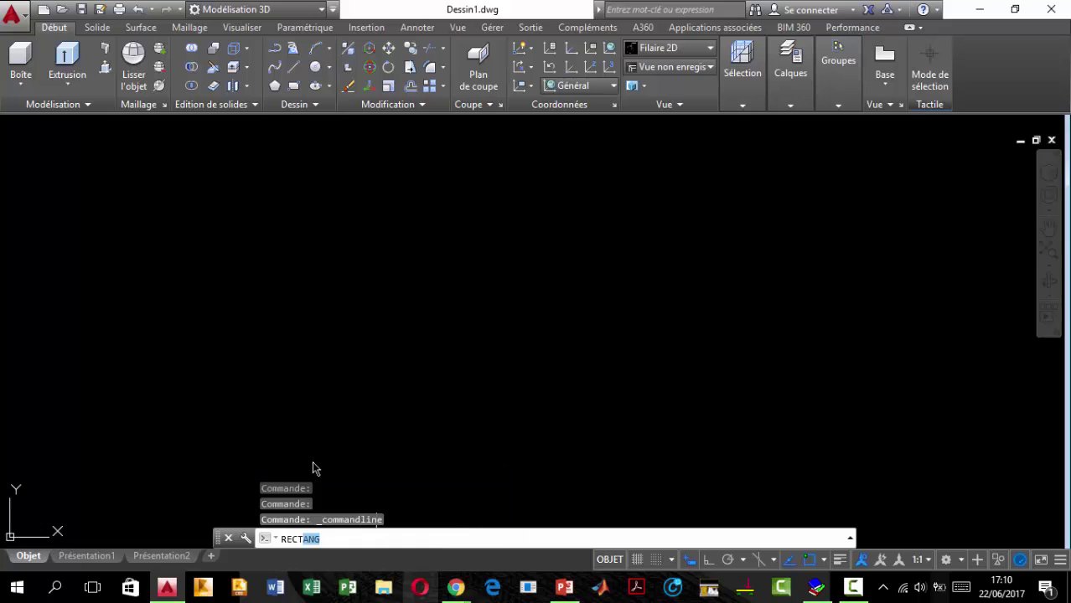
pyautogui.press('Return')
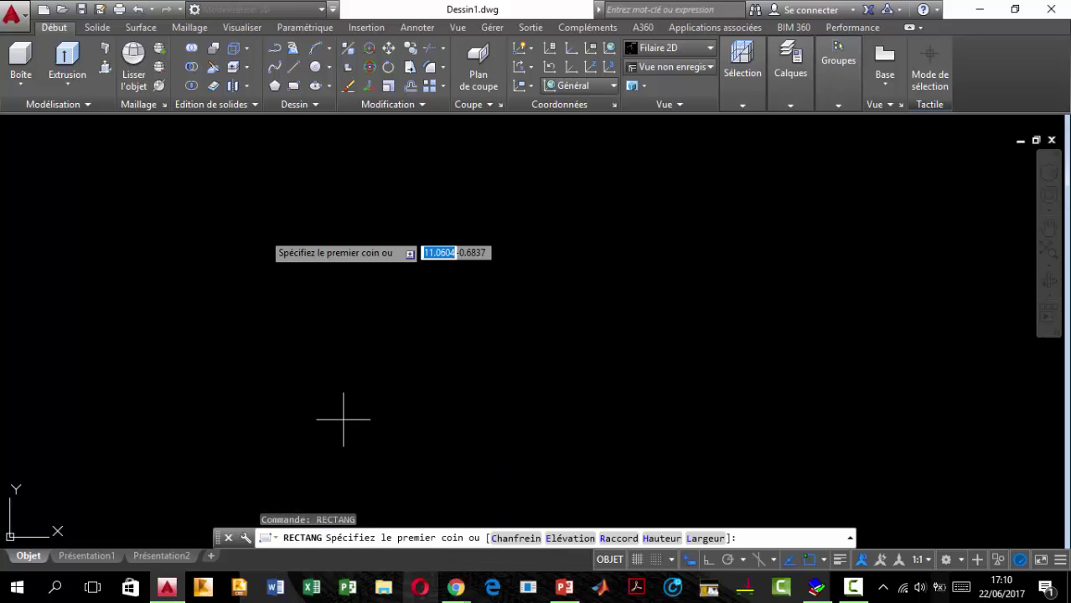
pyautogui.click(283, 195)
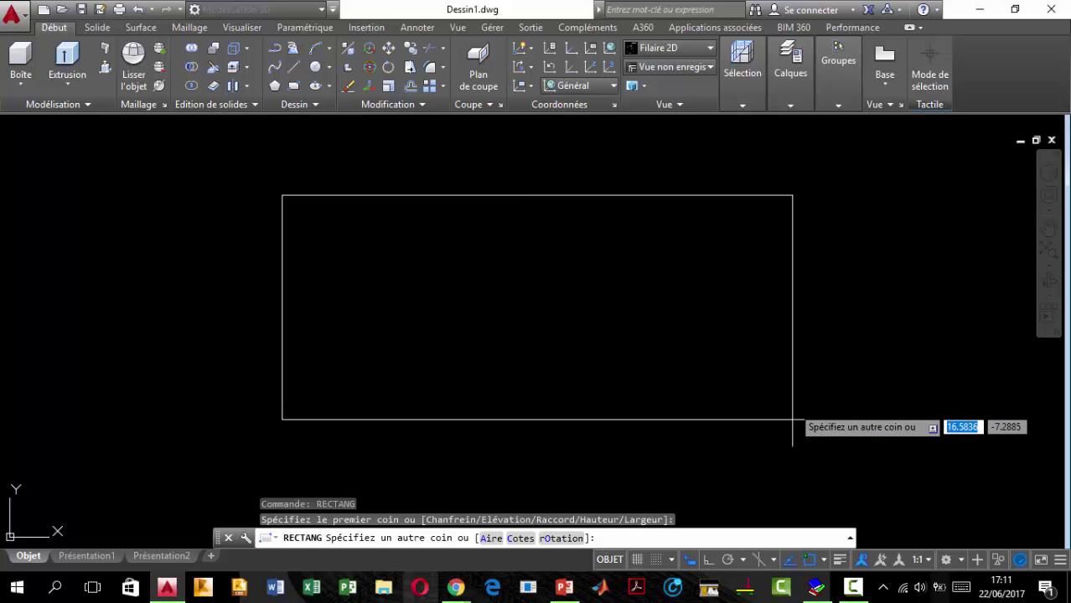
pyautogui.write('2')
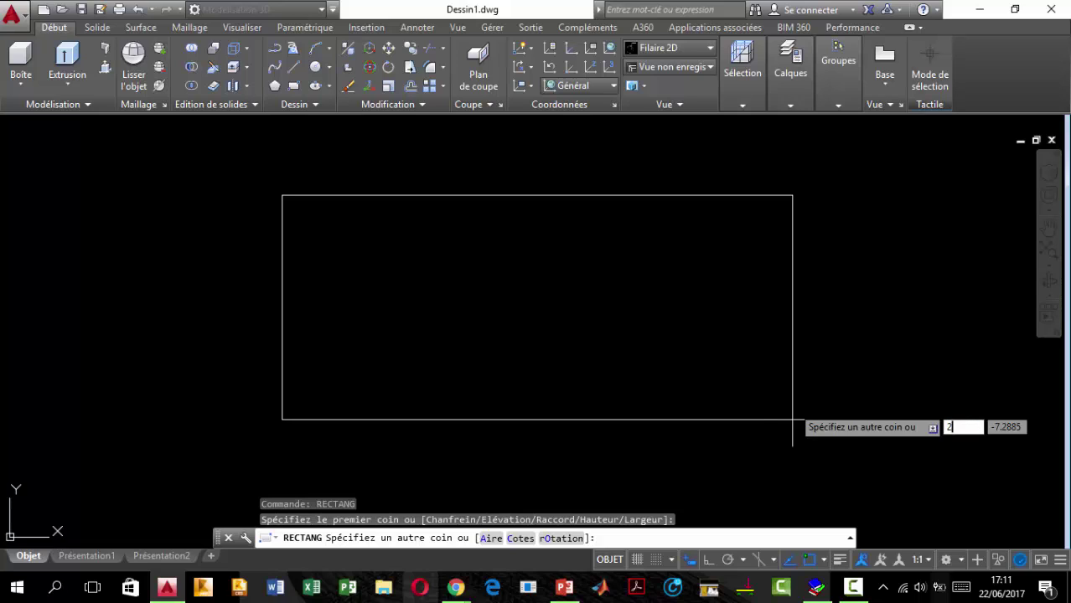
pyautogui.write('0')
pyautogui.press('Tab')
pyautogui.write('40')
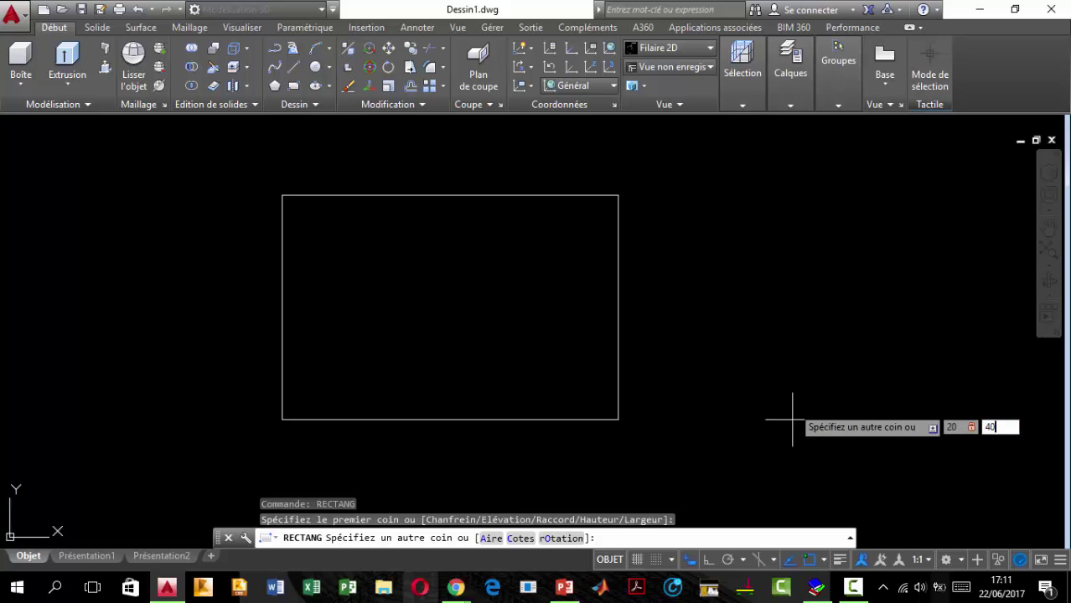
pyautogui.press('Return')
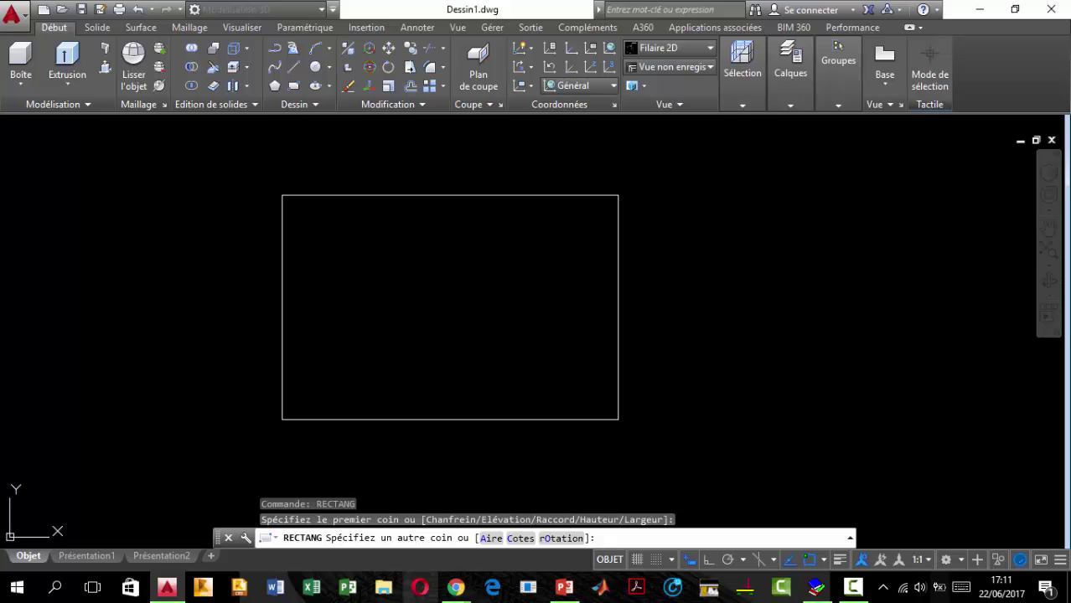
pyautogui.scroll(-5, 564, 413)
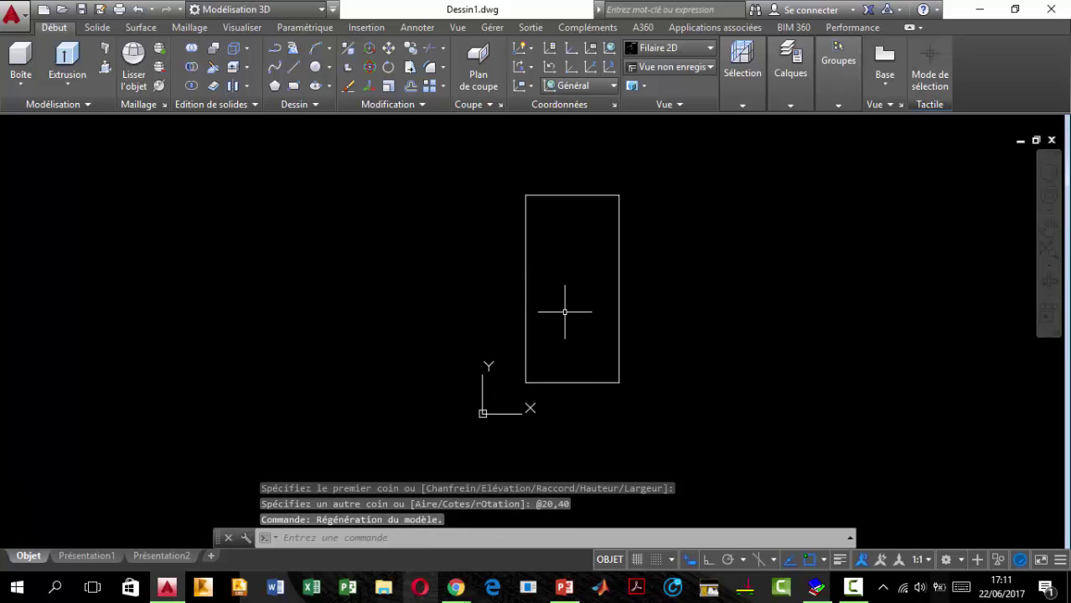
pyautogui.scroll(2, 564, 306)
pyautogui.moveTo(617, 328)
pyautogui.mouseDown(button='middle')
pyautogui.moveTo(436, 286)
pyautogui.moveTo(399, 327)
pyautogui.mouseUp(button='middle')
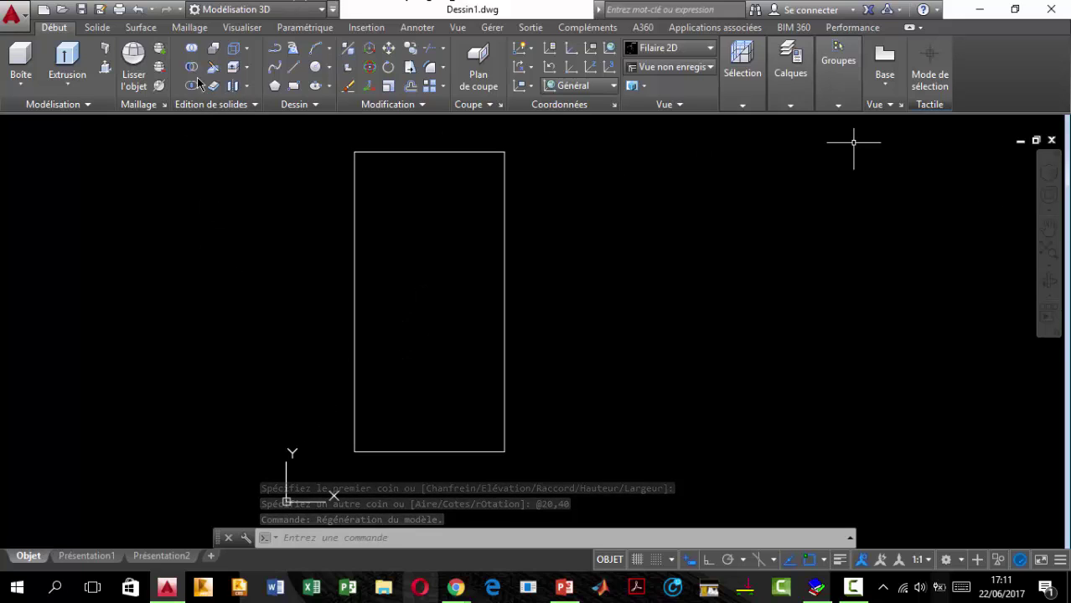
# Step: Turn on the ViewCube, switch to its isometric Home view, and centre the rectangle
pyautogui.click(637, 429)
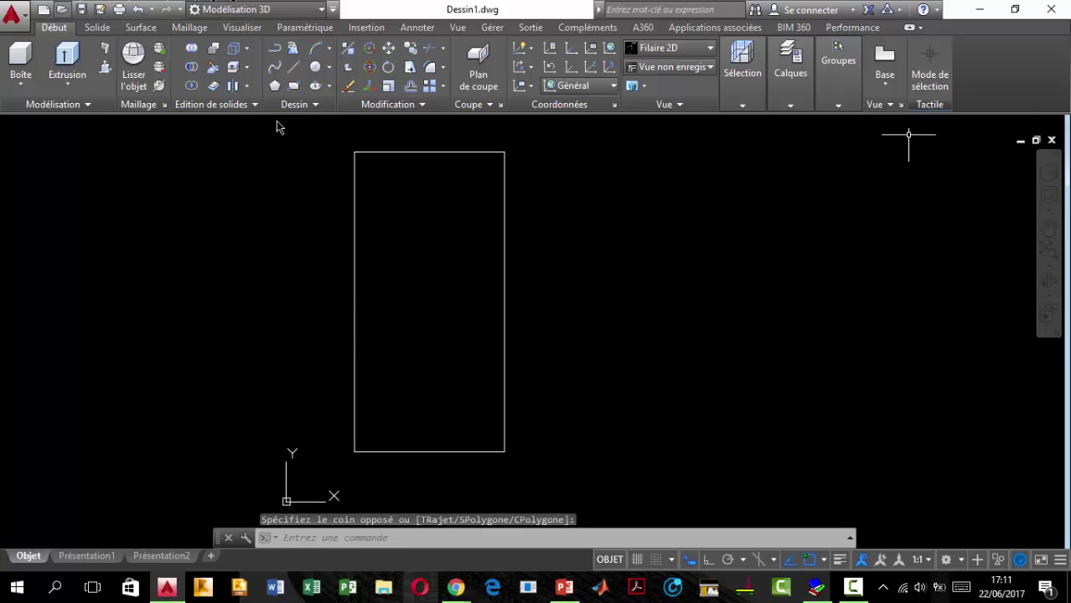
pyautogui.click(1047, 174)
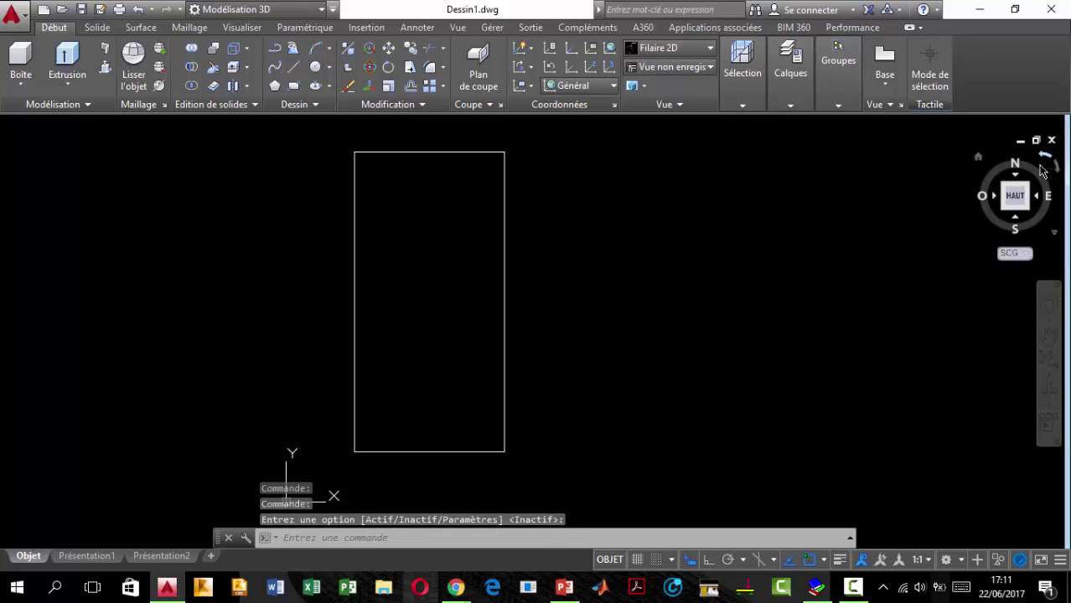
pyautogui.click(978, 160)
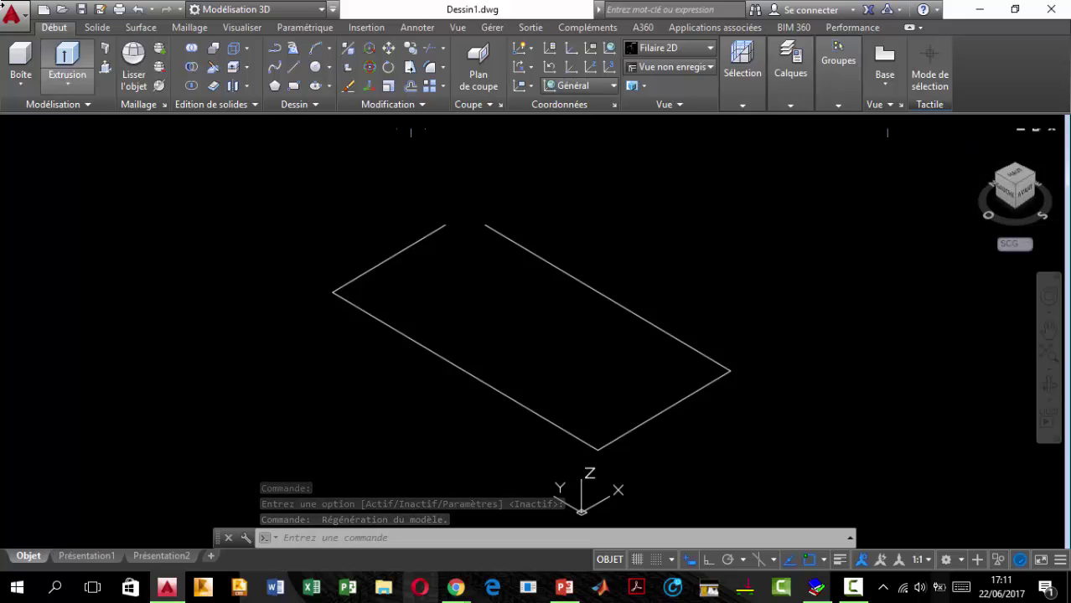
pyautogui.scroll(-2, 553, 344)
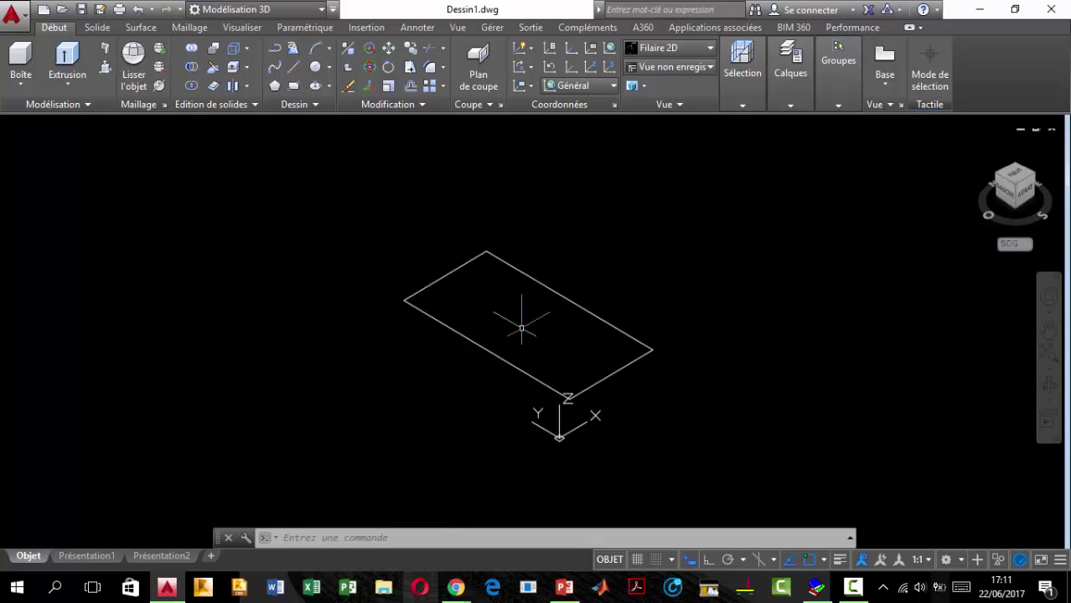
pyautogui.moveTo(585, 322); pyautogui.dragTo(502, 321, button='middle')
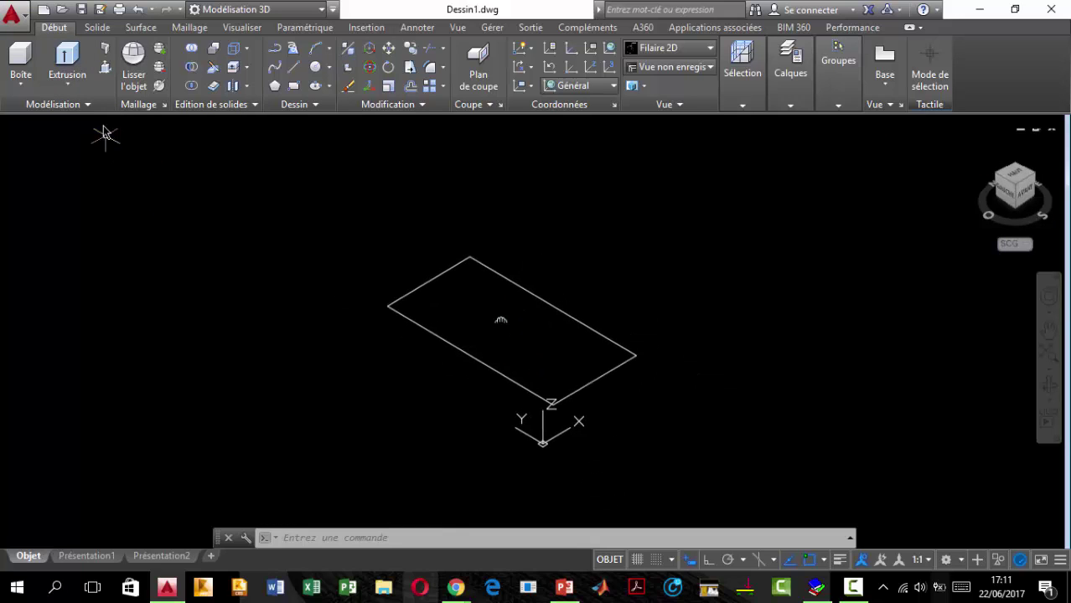
# Step: Extrude the 20 by 40 rectangle to a height of 75, forming a box solid
pyautogui.click(72, 89)
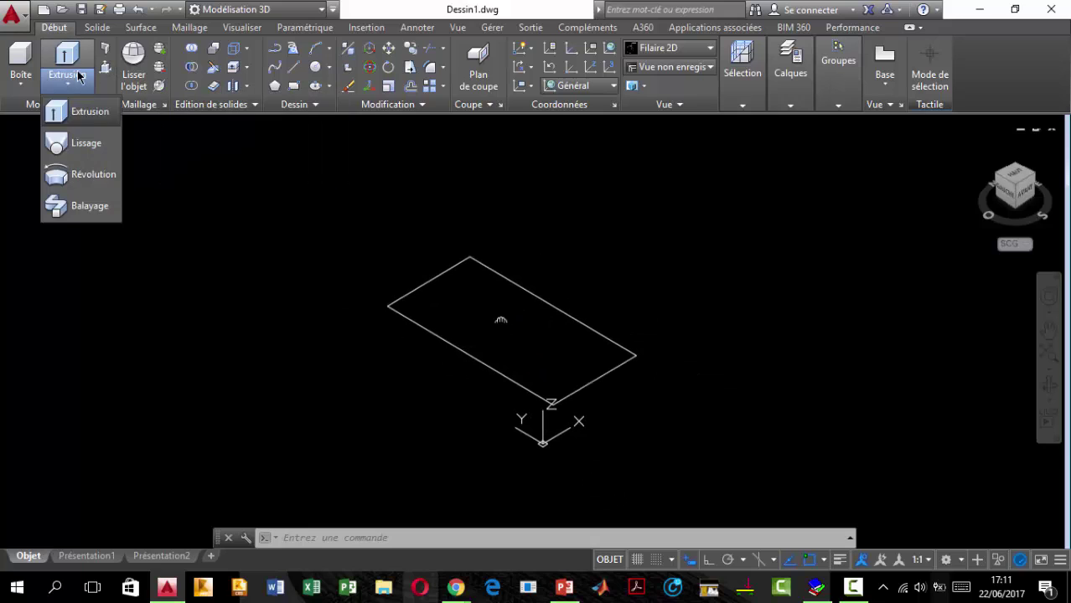
pyautogui.click(84, 115)
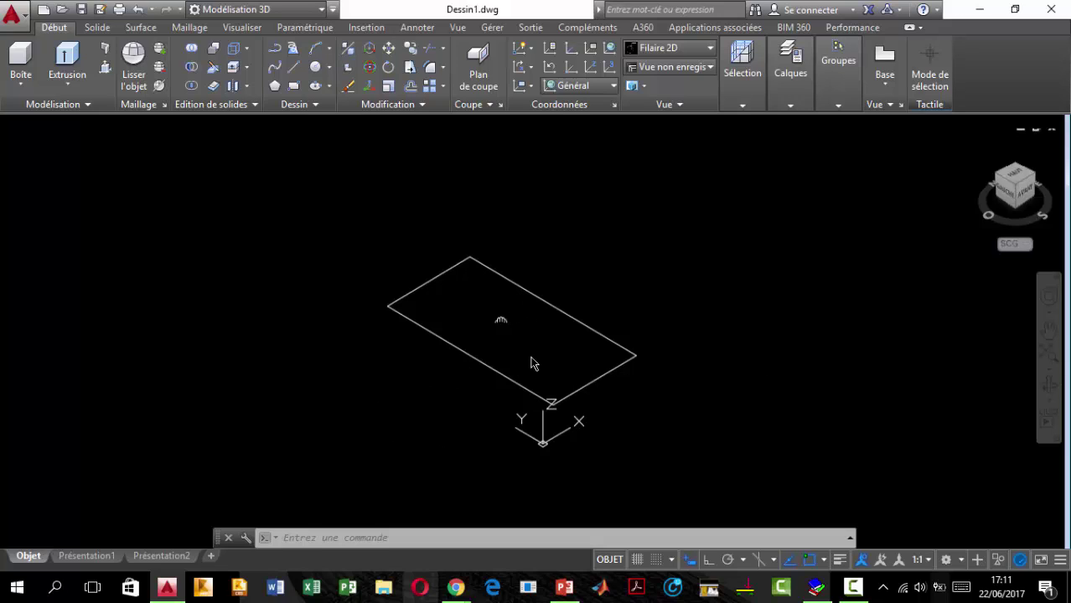
pyautogui.press('Return')
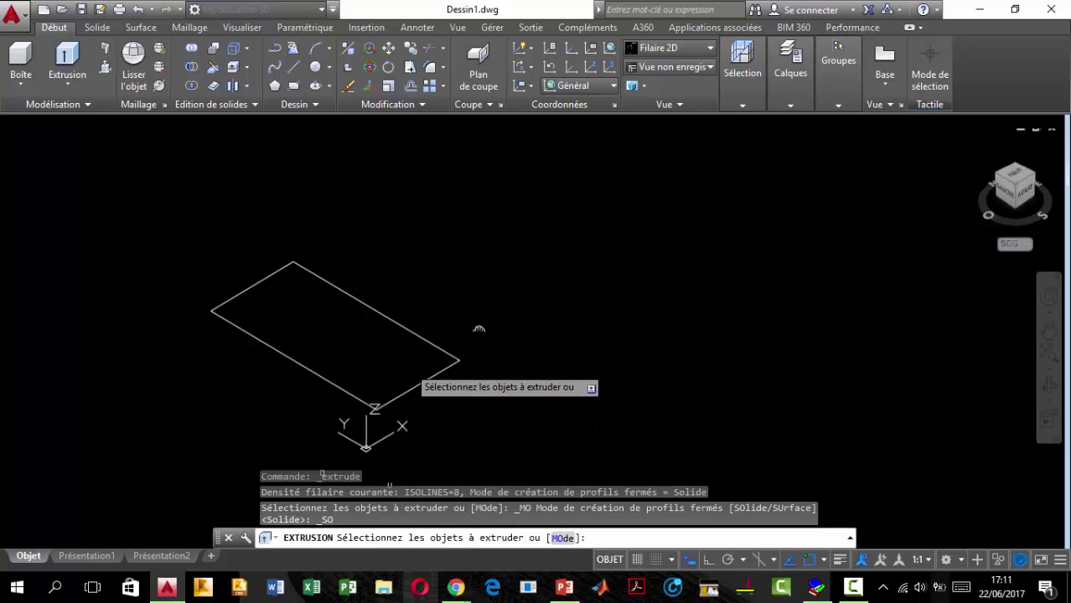
pyautogui.click(461, 406)
pyautogui.click(296, 292)
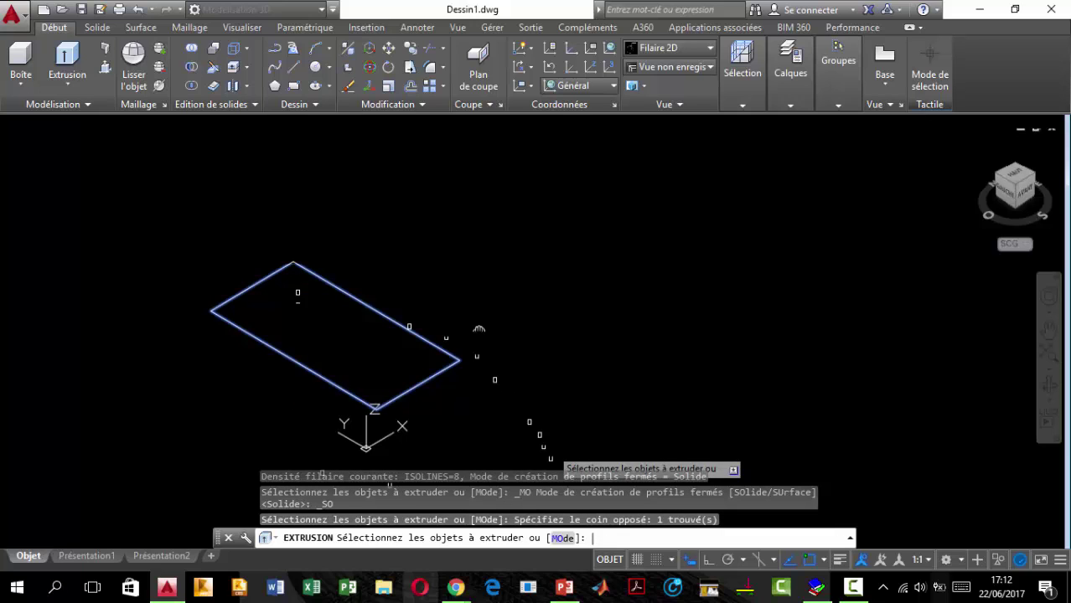
pyautogui.press('Return')
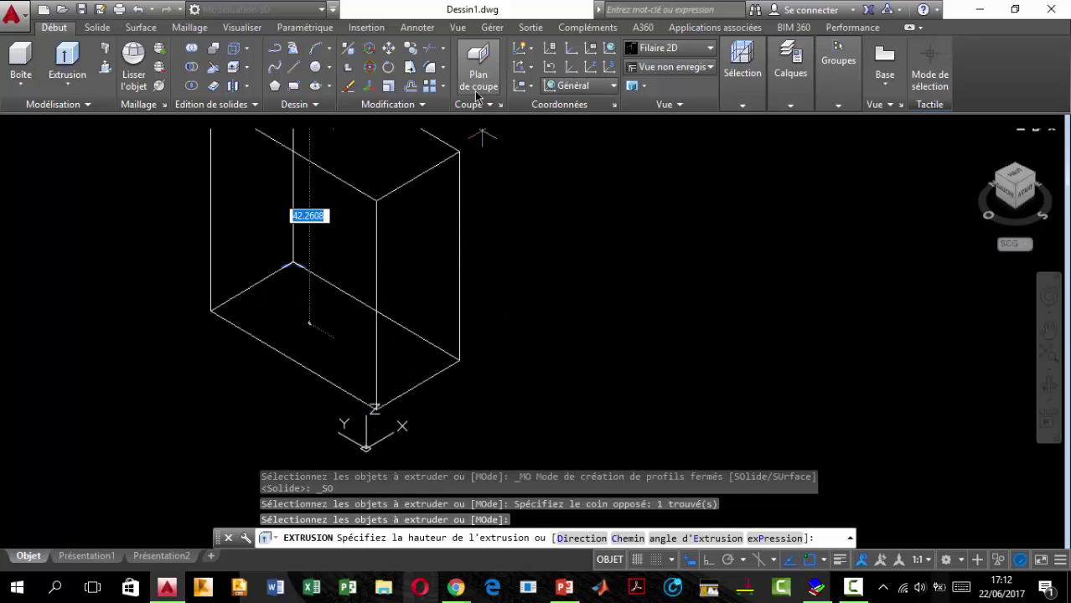
pyautogui.keyDown('shift'); pyautogui.moveTo(490, 335); pyautogui.dragTo(358, 292, button='middle'); pyautogui.keyUp('shift')
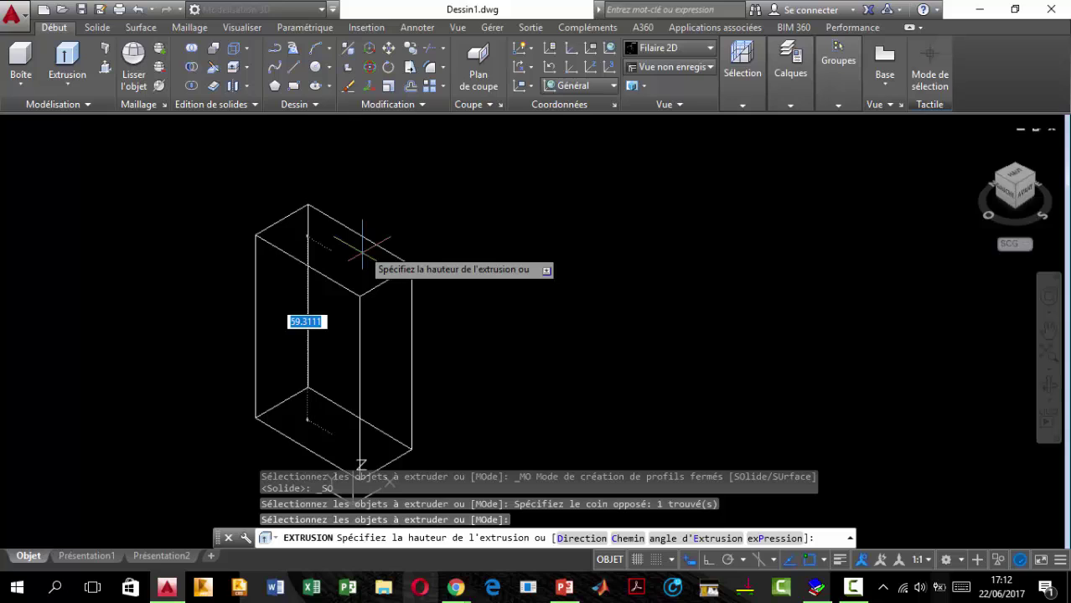
pyautogui.press('Return')
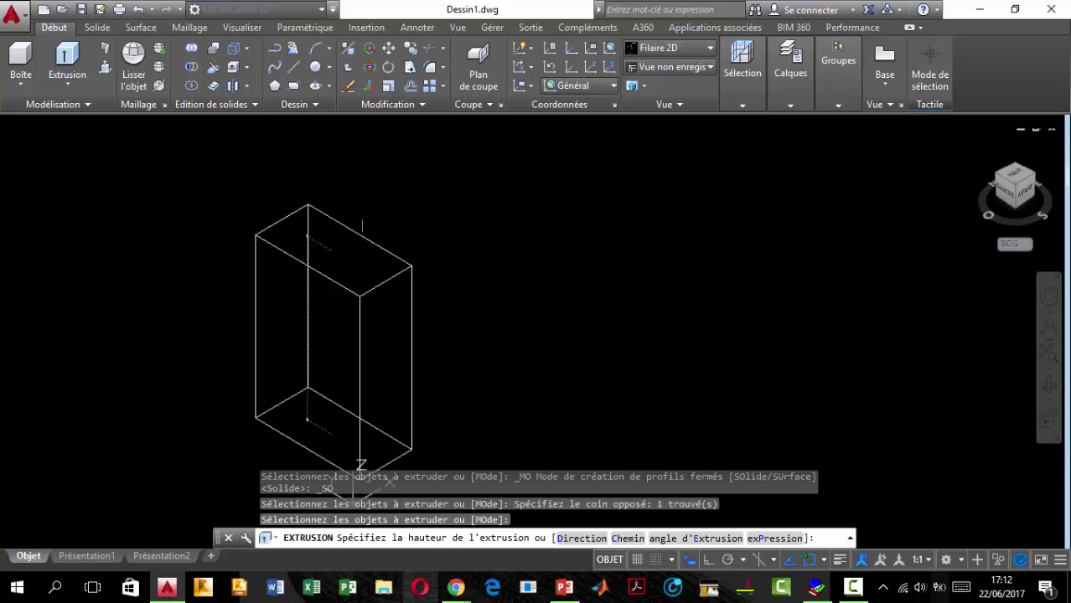
pyautogui.write('75')
pyautogui.scroll(-2, 397, 265)
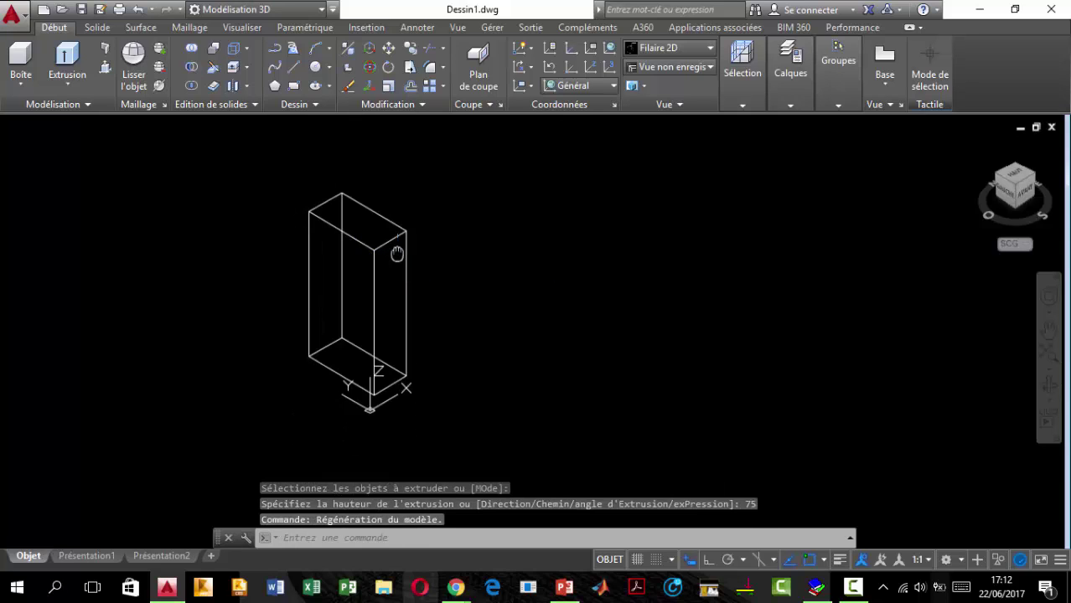
pyautogui.moveTo(397, 265); pyautogui.dragTo(477, 240, button='middle')
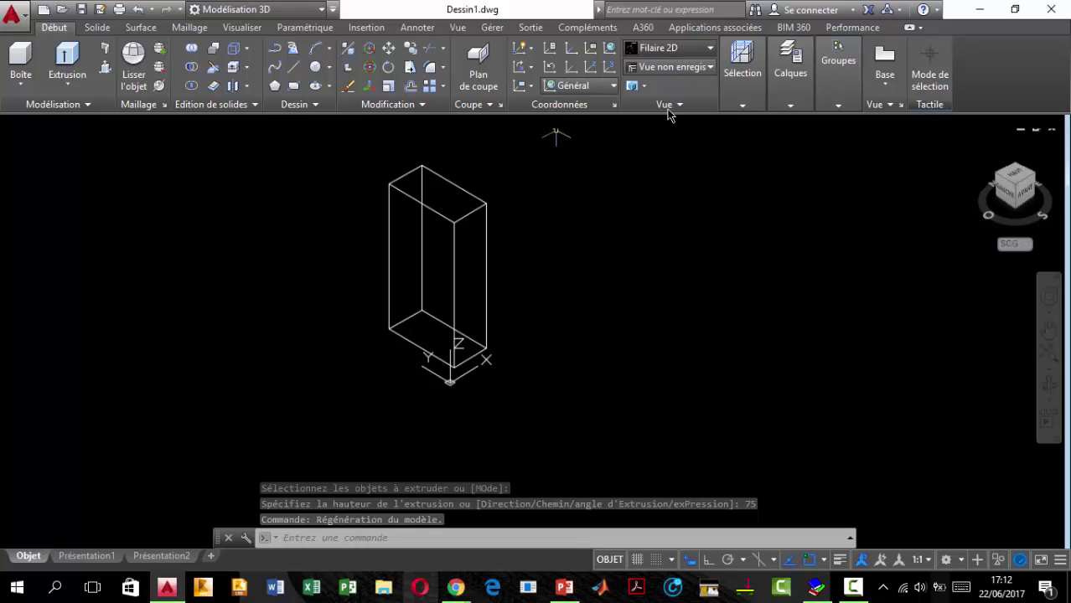
# Step: Compare the Conceptuel and Réaliste visual styles, settling on Conceptuel
pyautogui.click(674, 48)
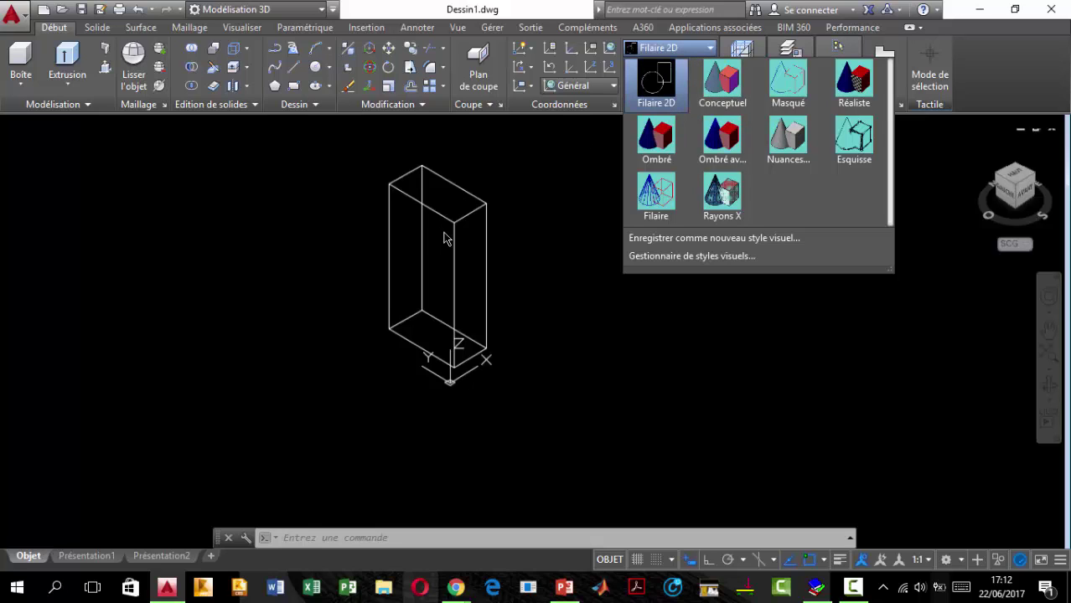
pyautogui.click(733, 100)
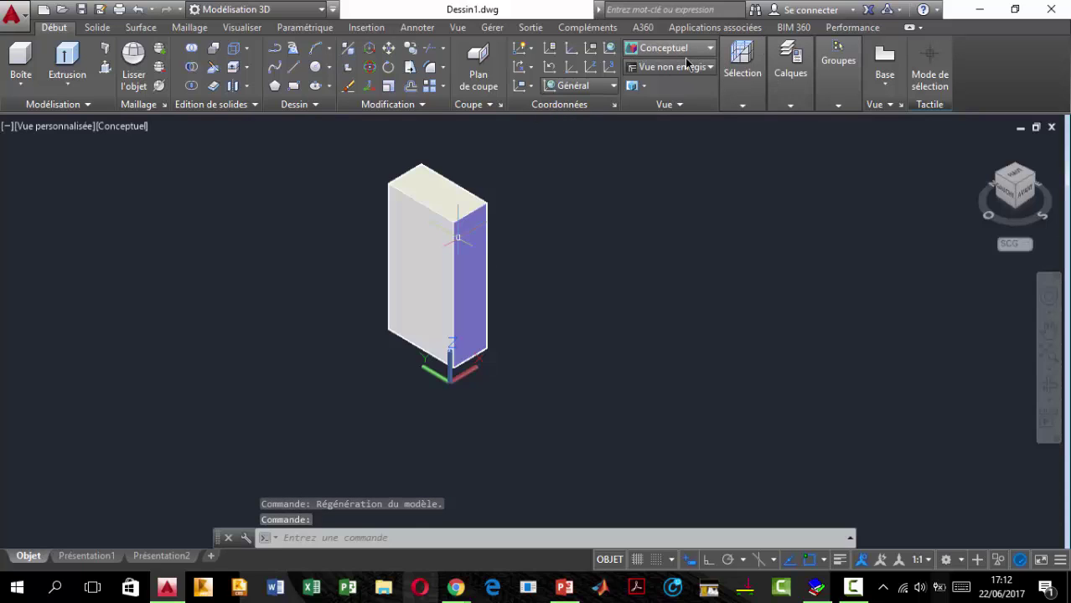
pyautogui.click(683, 48)
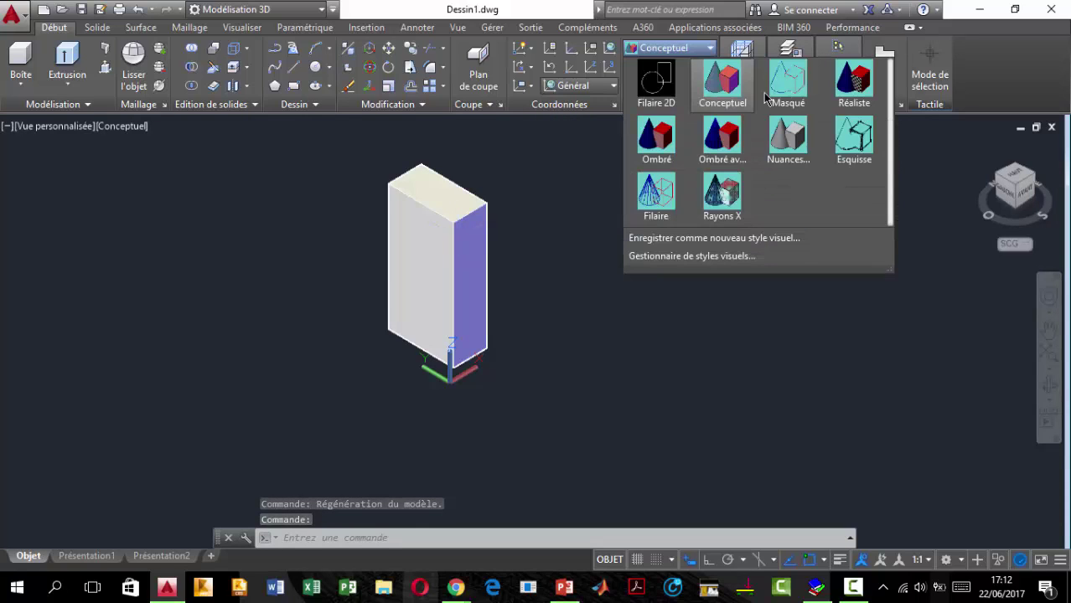
pyautogui.click(854, 84)
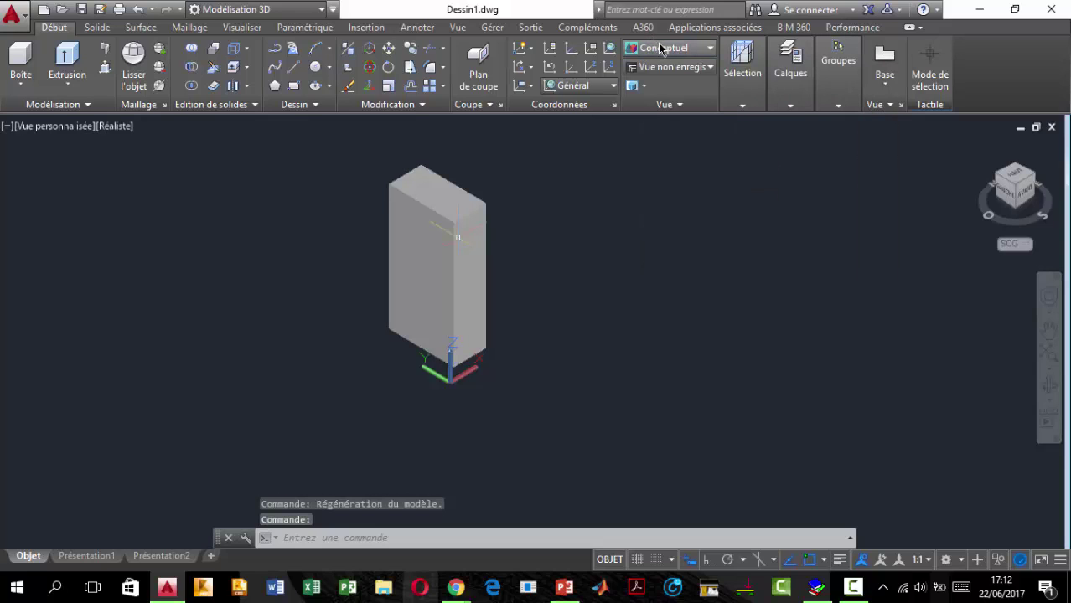
pyautogui.click(667, 52)
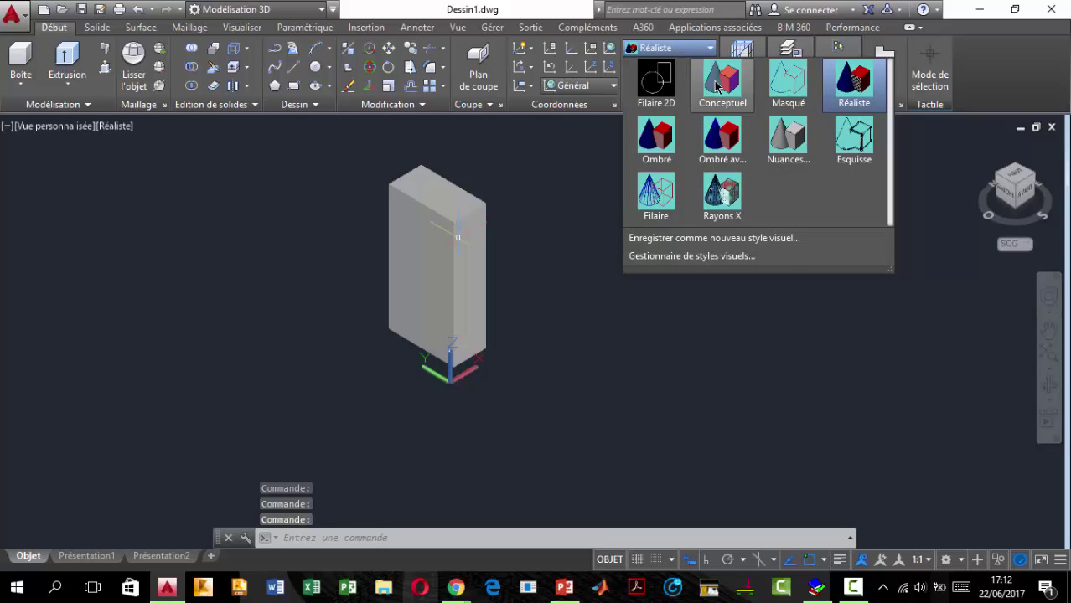
pyautogui.click(716, 86)
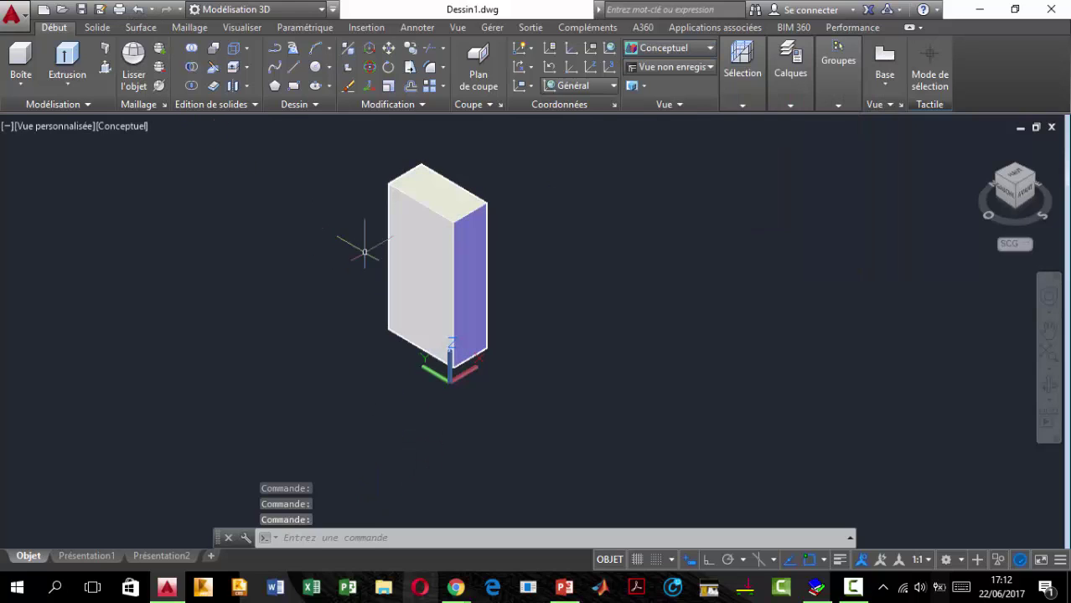
# Step: Cancel the unfinished circle and orbit to a top view of the 75-tall box
pyautogui.scroll(3, 451, 263)
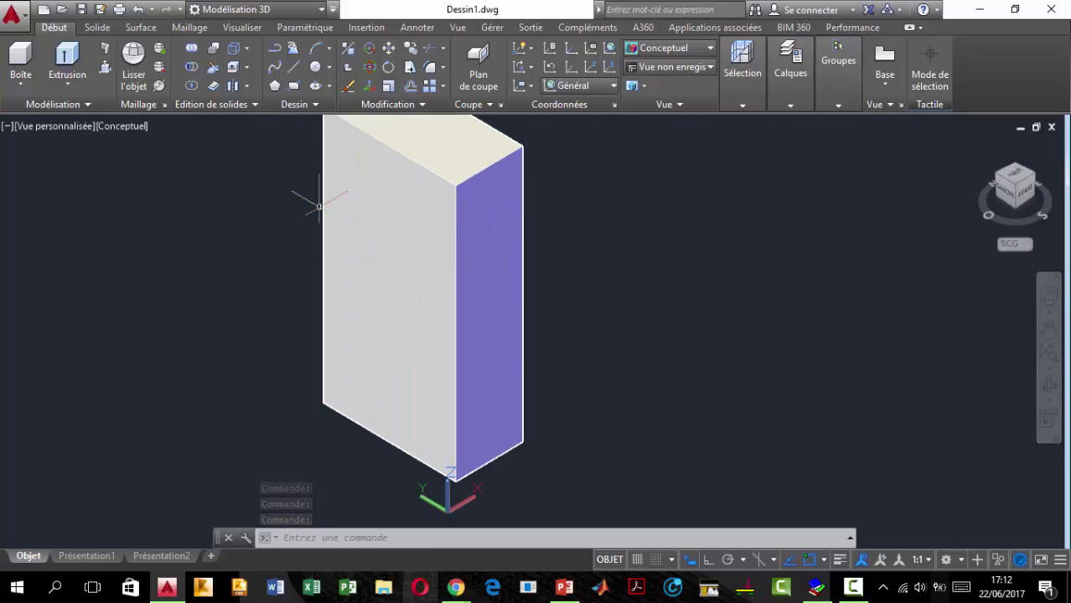
pyautogui.scroll(-3, 318, 205)
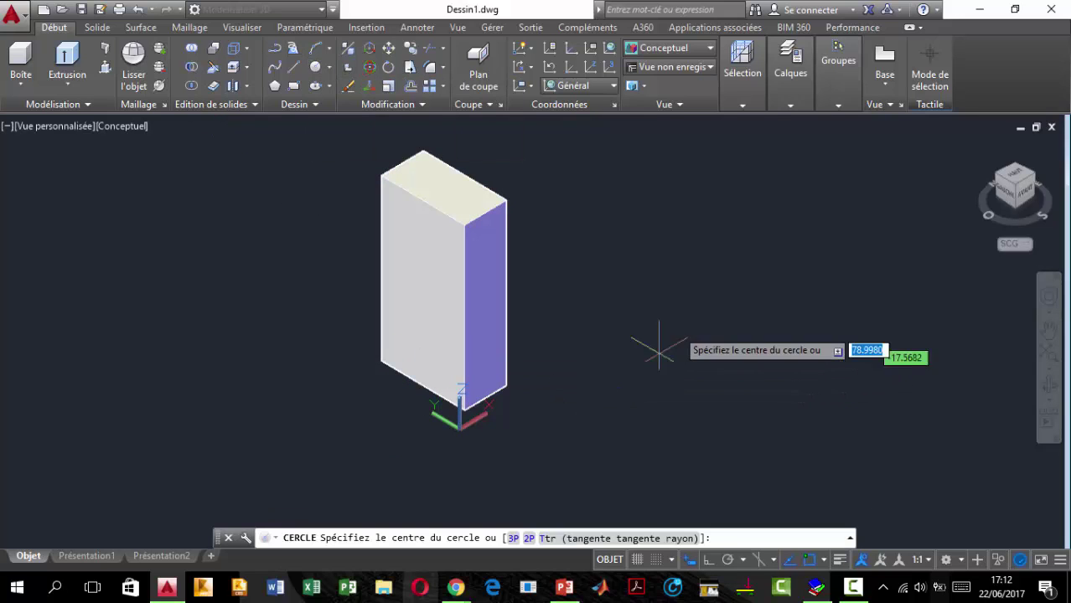
pyautogui.click(675, 303)
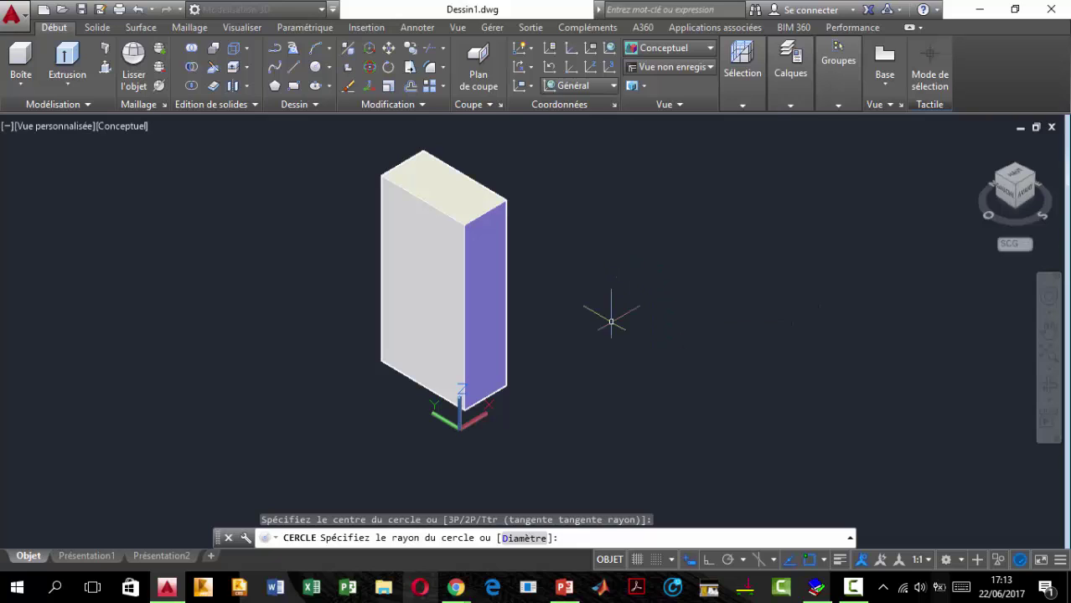
pyautogui.press('Escape')
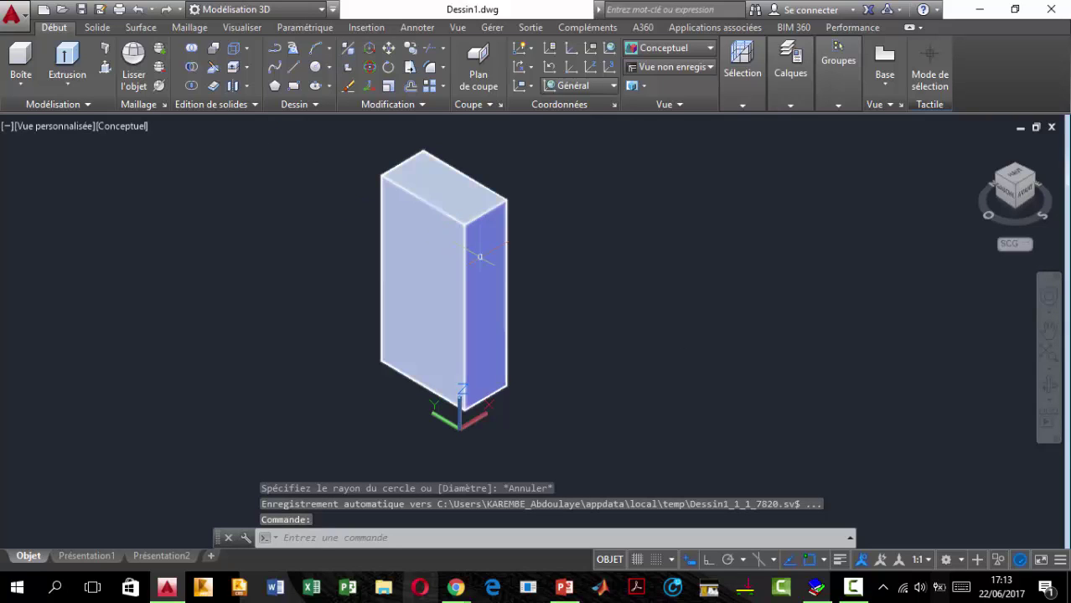
pyautogui.moveTo(435, 296)
pyautogui.keyDown('shift'); pyautogui.mouseDown(button='middle')
pyautogui.moveTo(360, 398)
pyautogui.moveTo(336, 369)
pyautogui.mouseUp(button='middle'); pyautogui.keyUp('shift')
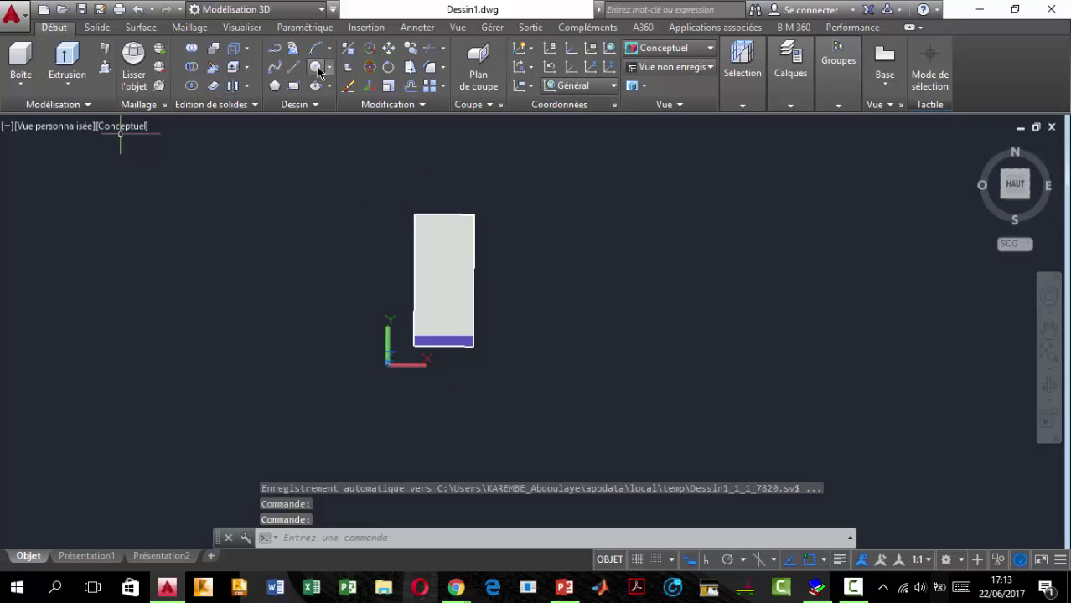
# Step: Draw a circle of radius 7 beside the box
pyautogui.click(316, 69)
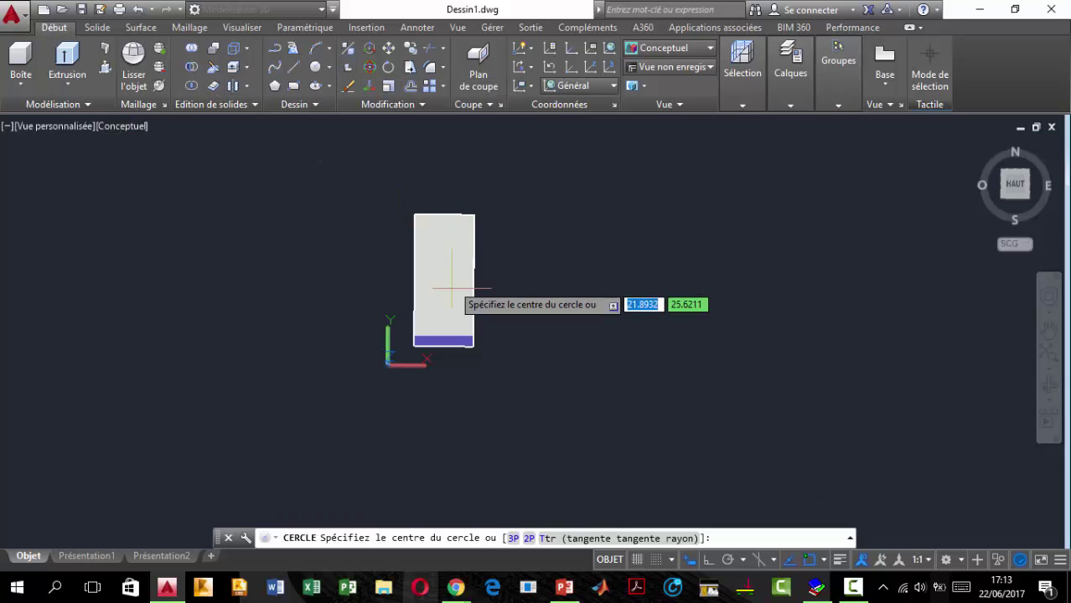
pyautogui.click(548, 262)
pyautogui.write('7')
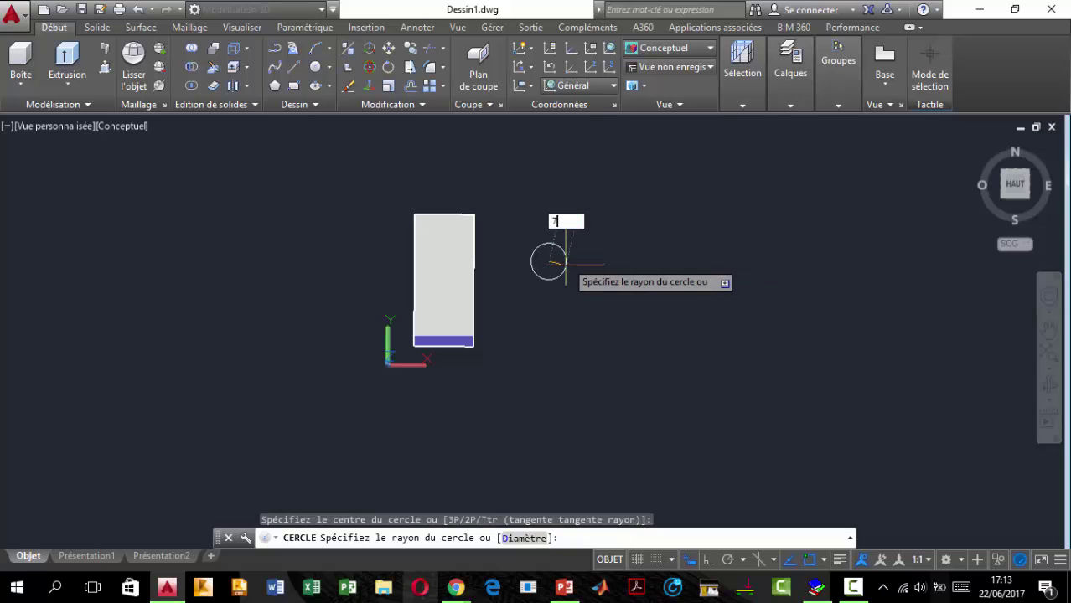
pyautogui.press('Return')
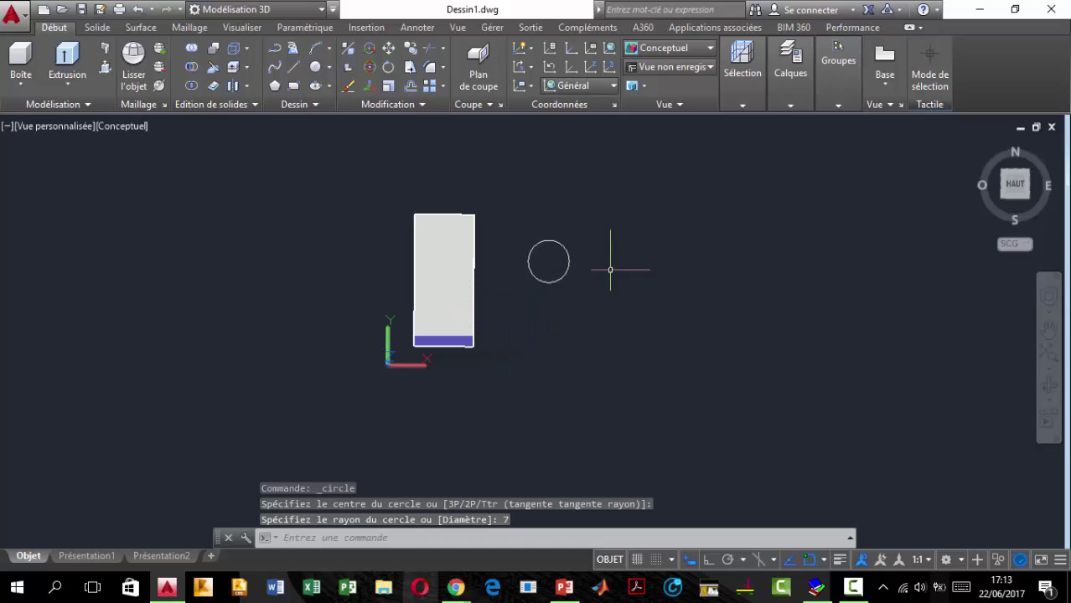
# Step: Extrude the circle 75 into a cylinder and return to an angled 3D view
pyautogui.click(605, 269)
pyautogui.click(530, 220)
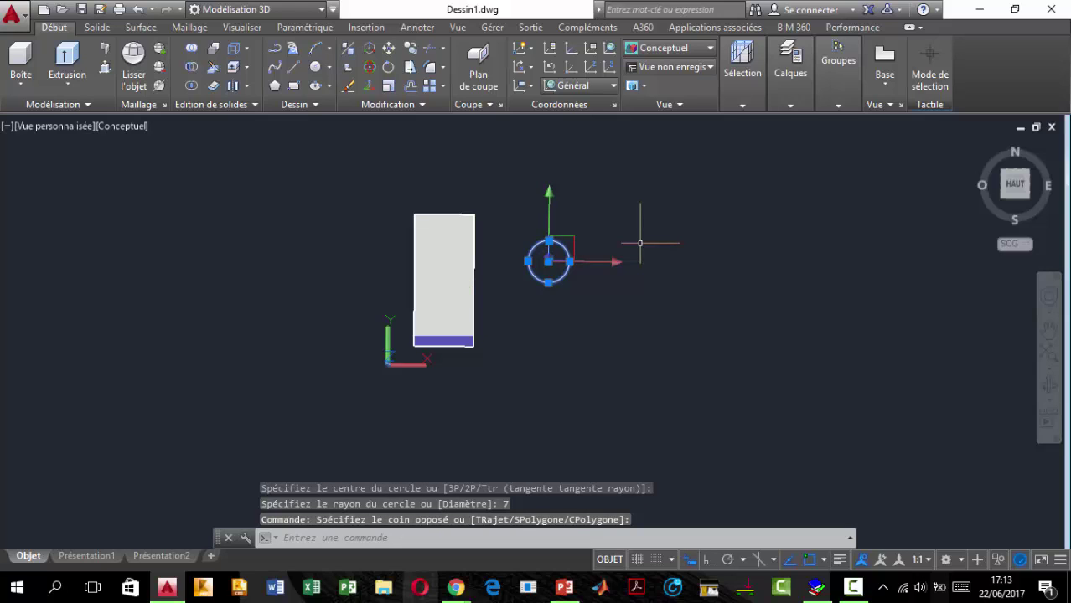
pyautogui.click(67, 57)
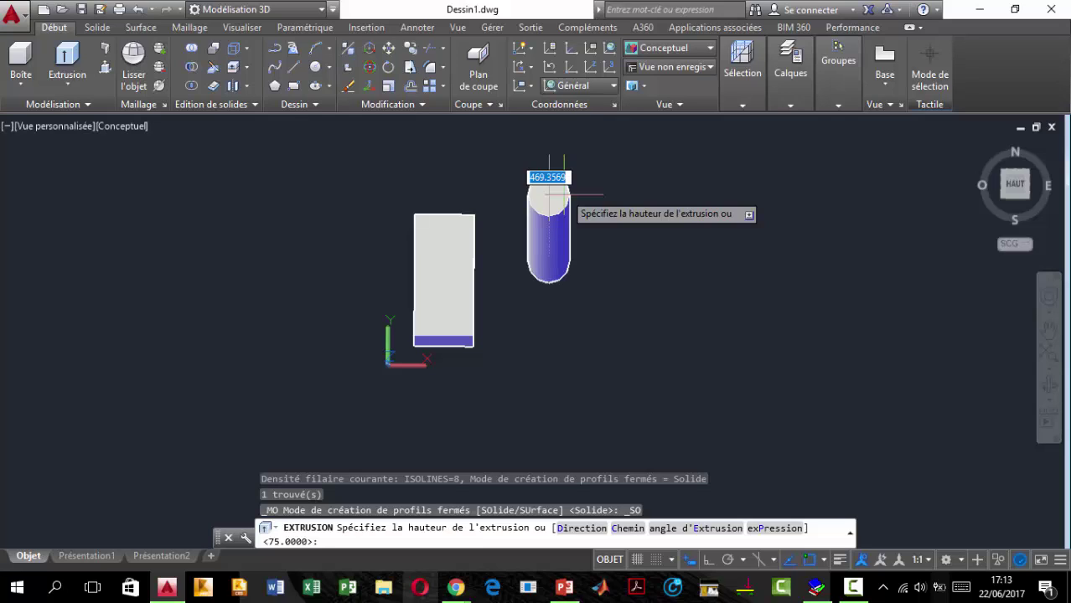
pyautogui.press('Return')
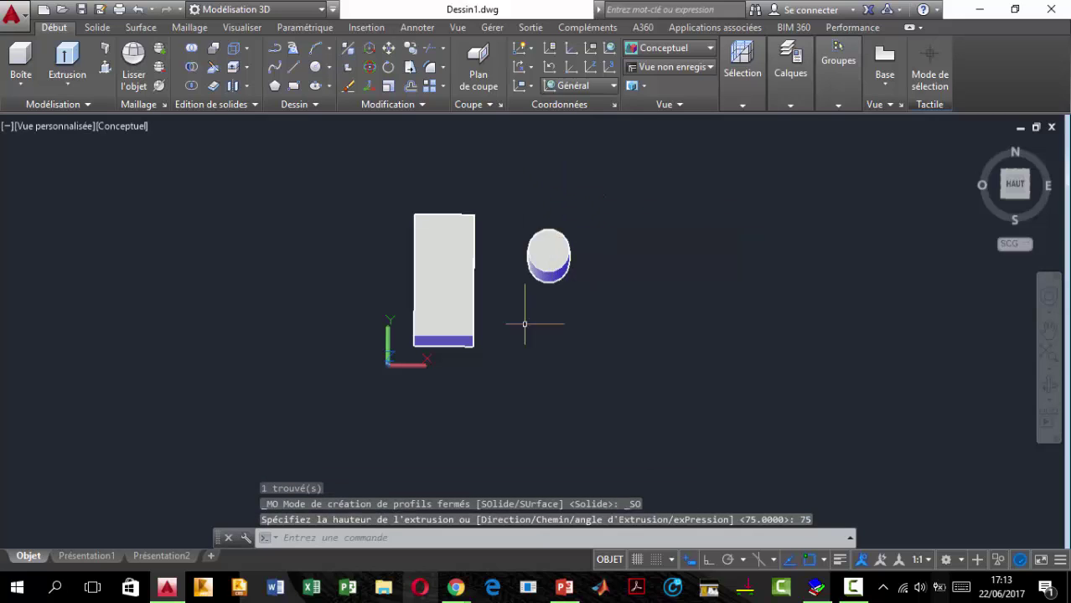
pyautogui.click(589, 271)
pyautogui.click(511, 171)
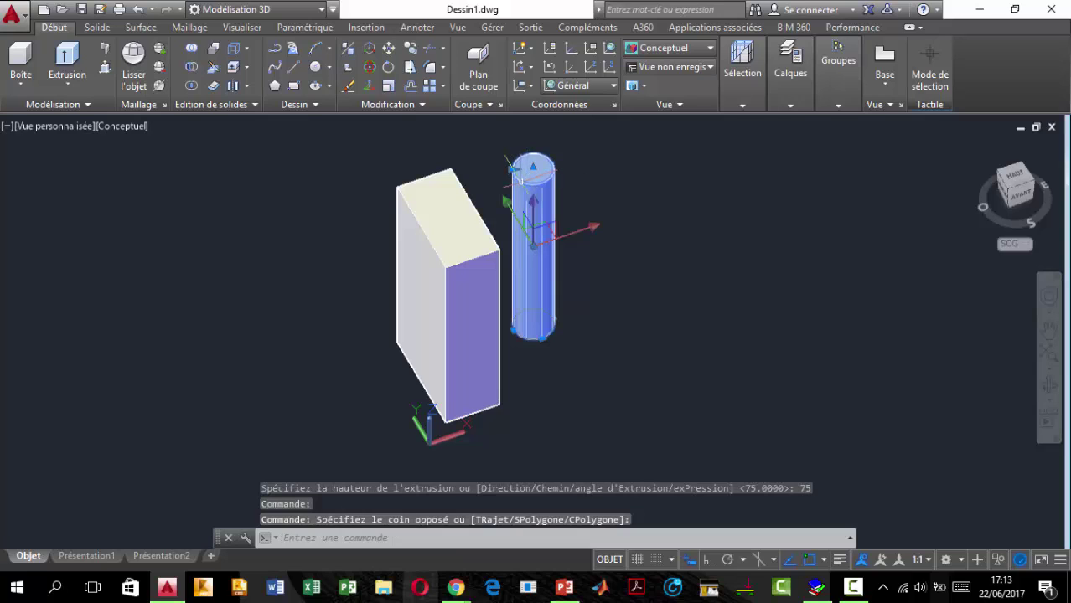
# Step: Move the cylinder with DP from its top centre onto a top corner of the box
pyautogui.click(790, 104)
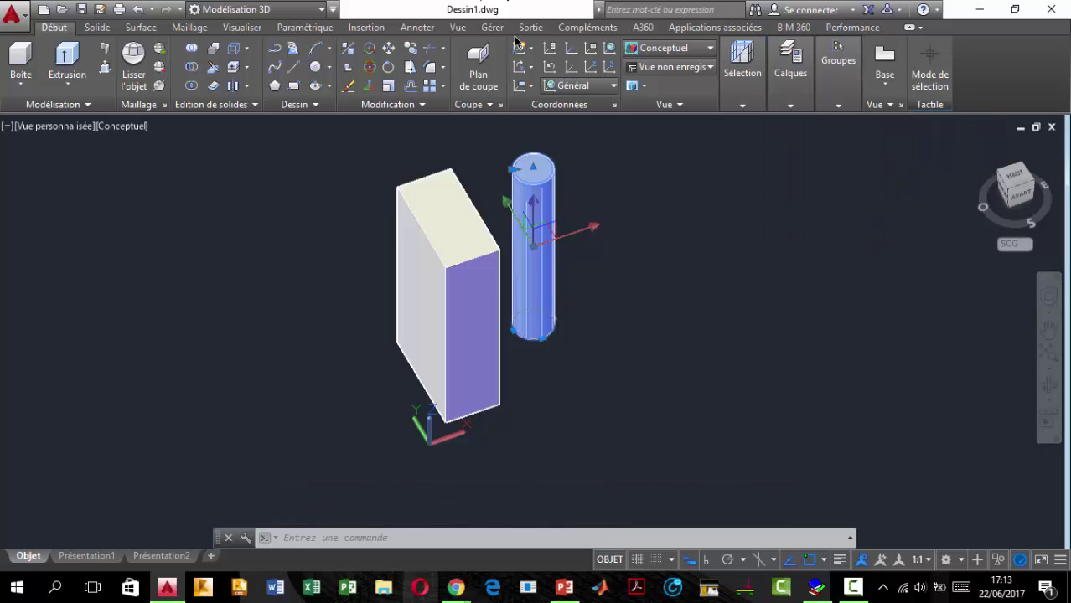
pyautogui.write('dp')
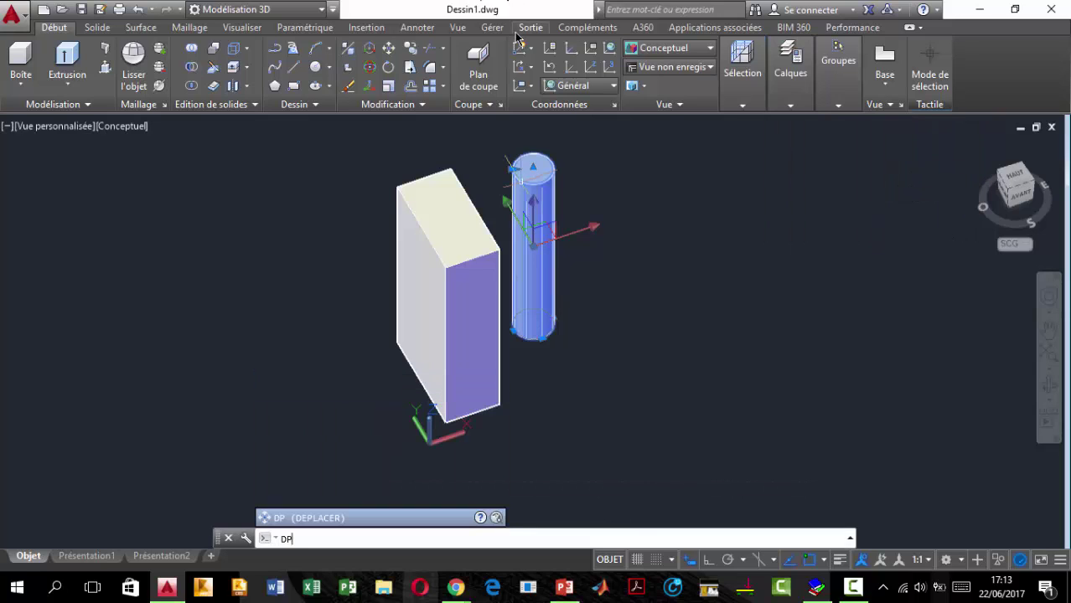
pyautogui.press('Return')
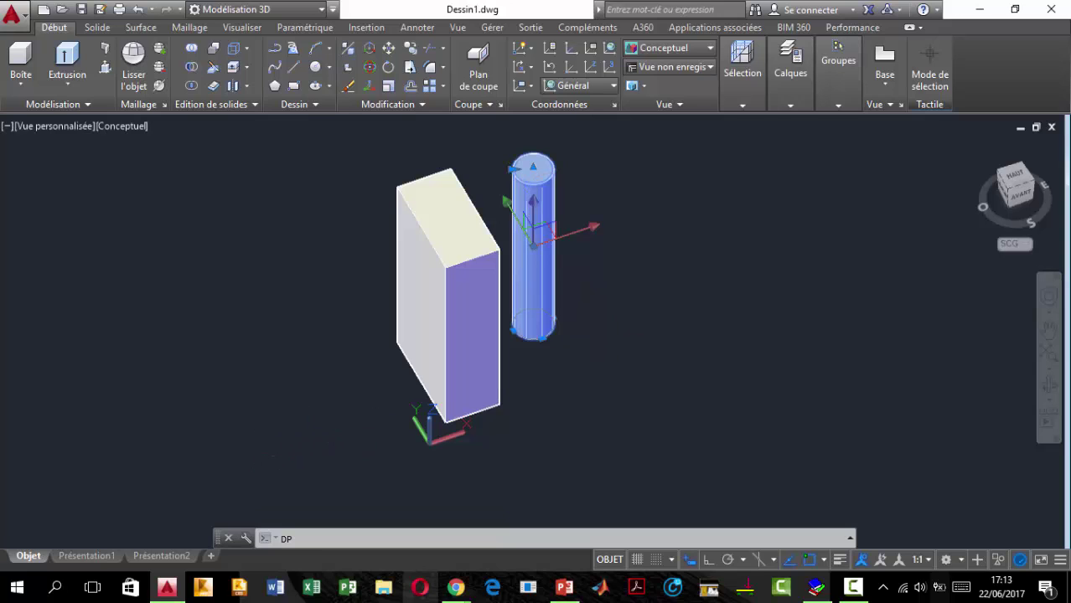
pyautogui.press('Return')
pyautogui.write('DP')
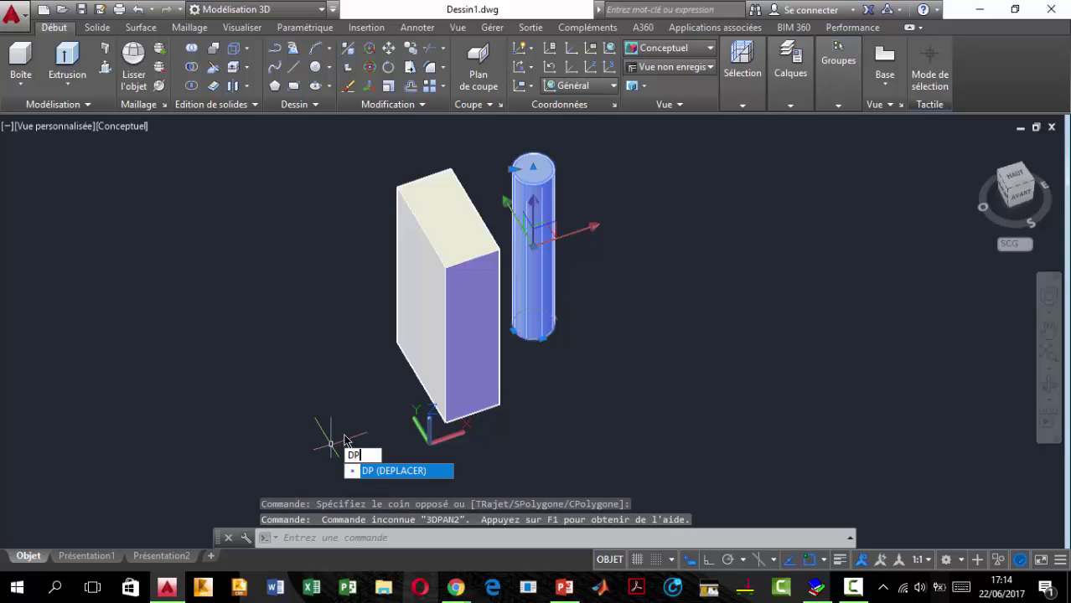
pyautogui.press('Return')
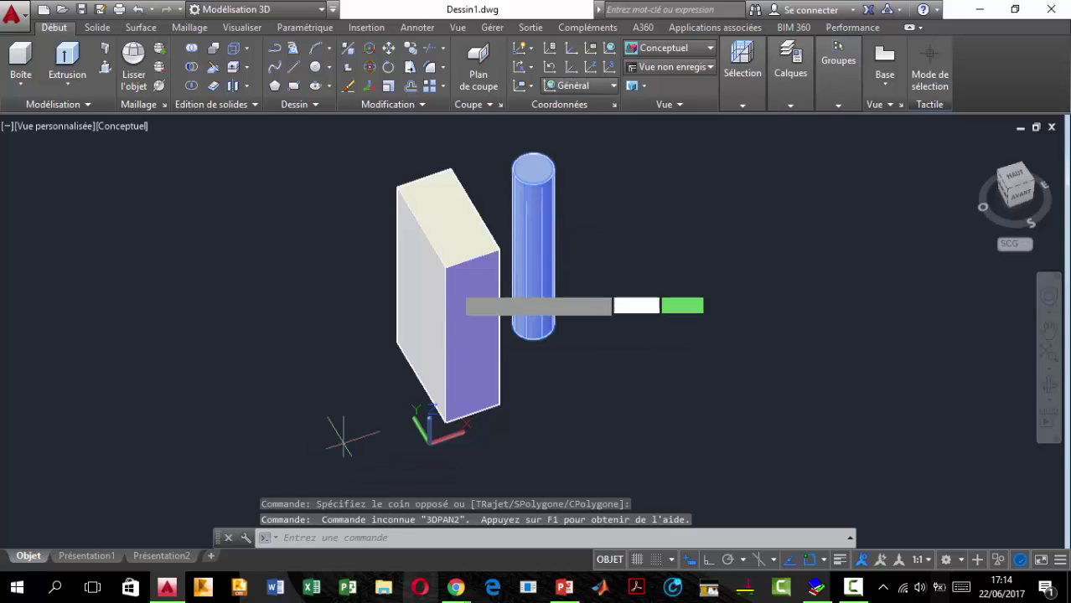
pyautogui.click(545, 158)
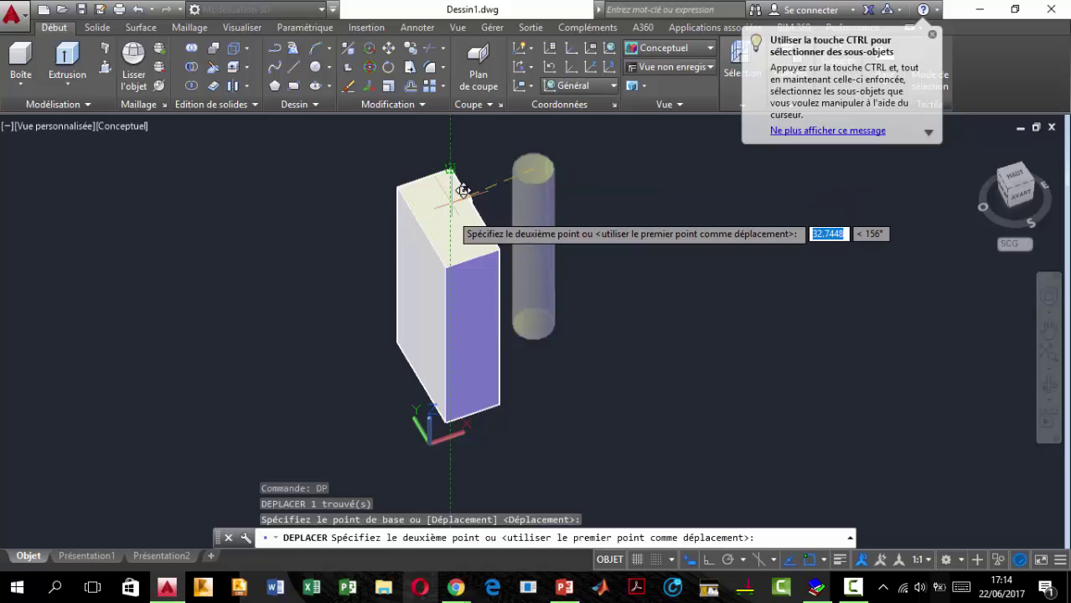
pyautogui.moveTo(490, 276)
pyautogui.keyDown('shift'); pyautogui.mouseDown(button='middle')
pyautogui.moveTo(418, 399)
pyautogui.moveTo(490, 294)
pyautogui.moveTo(488, 318)
pyautogui.mouseUp(button='middle'); pyautogui.keyUp('shift')
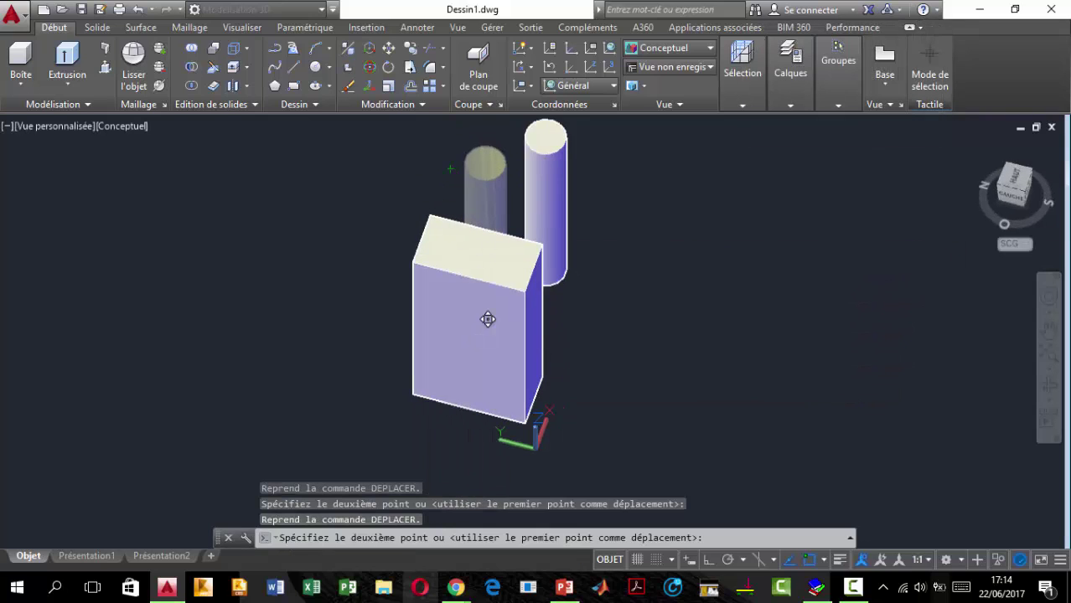
pyautogui.moveTo(468, 419)
pyautogui.keyDown('shift'); pyautogui.mouseDown(button='middle')
pyautogui.moveTo(490, 238)
pyautogui.moveTo(430, 363)
pyautogui.mouseUp(button='middle'); pyautogui.keyUp('shift')
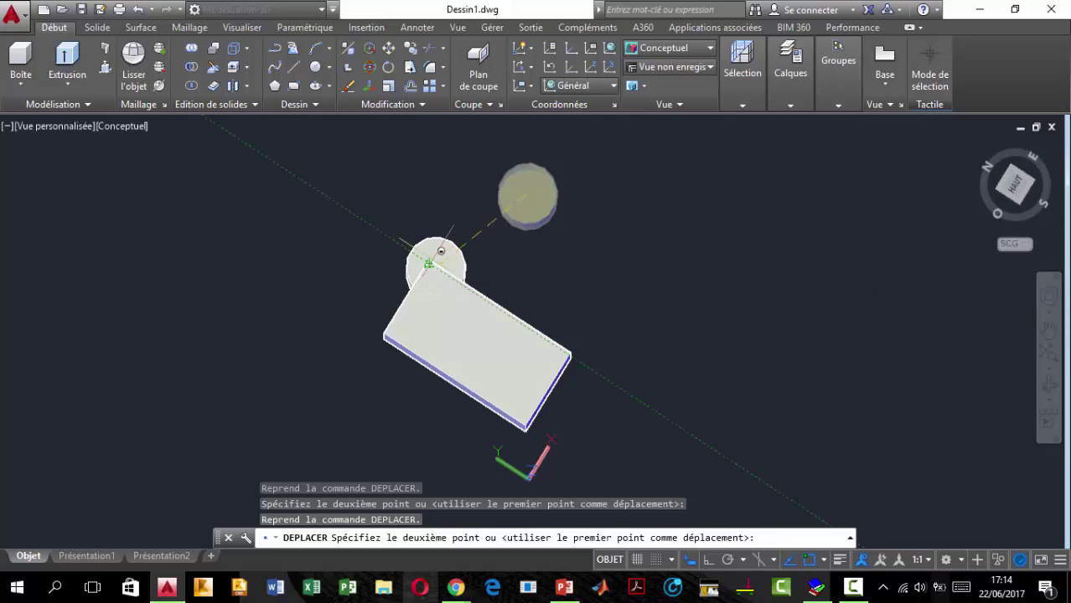
pyautogui.press('Escape')
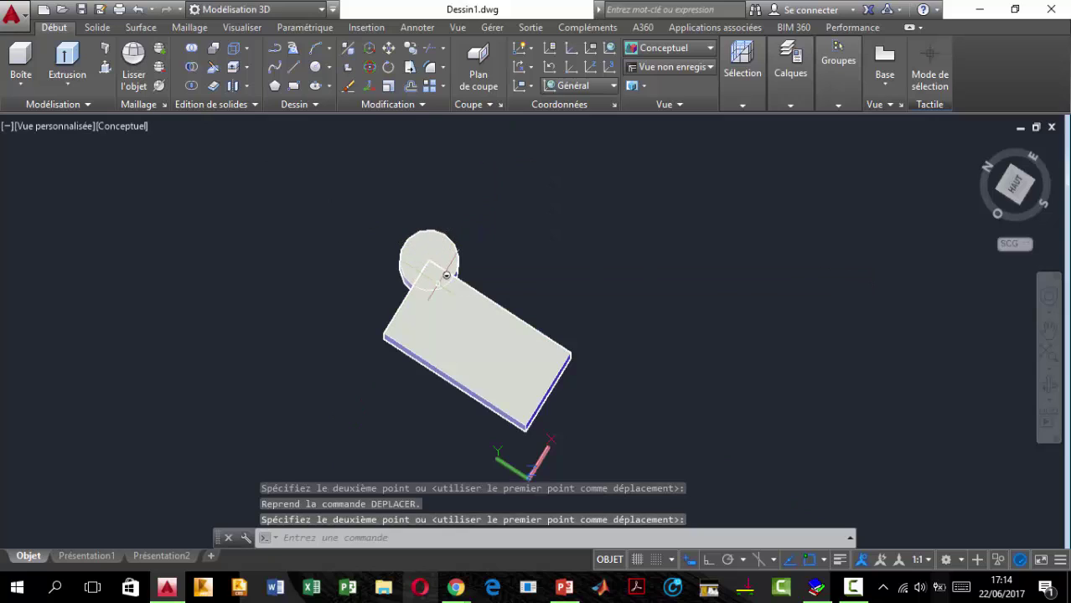
pyautogui.scroll(3, 445, 275)
pyautogui.scroll(2, 442, 303)
pyautogui.write('SOUST')
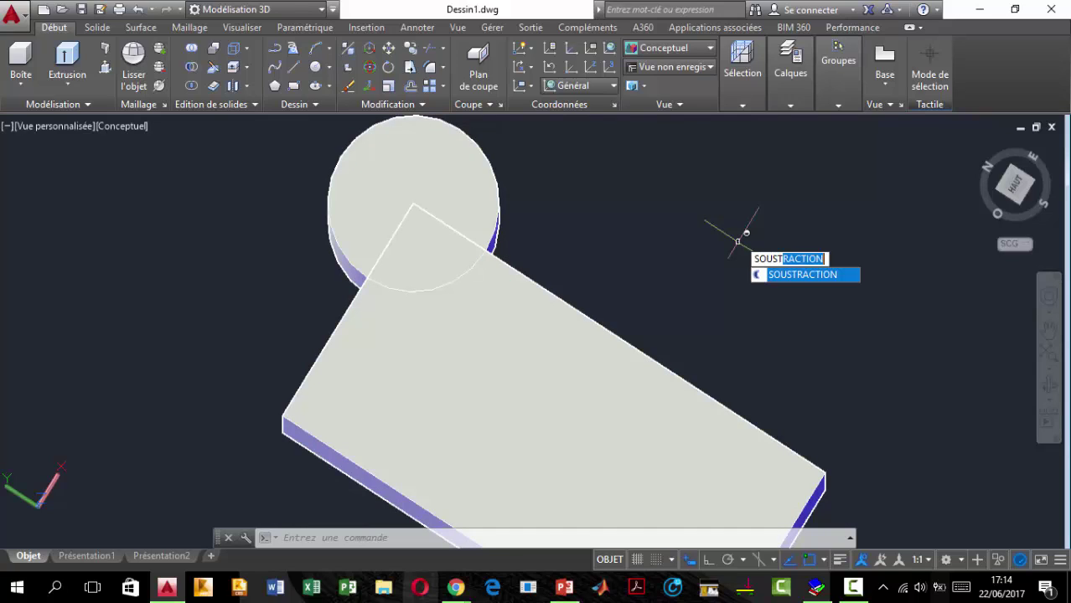
# Step: Subtract the cylinder from the box, cutting a rounded notch into its corner
pyautogui.press('Return')
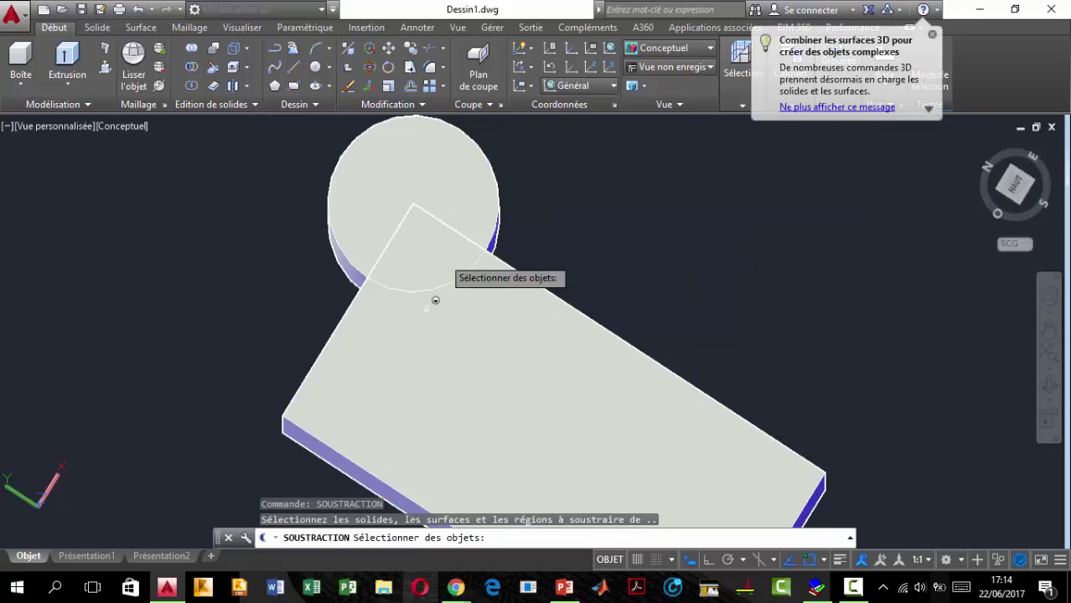
pyautogui.moveTo(569, 225); pyautogui.dragTo(547, 186, button='middle')
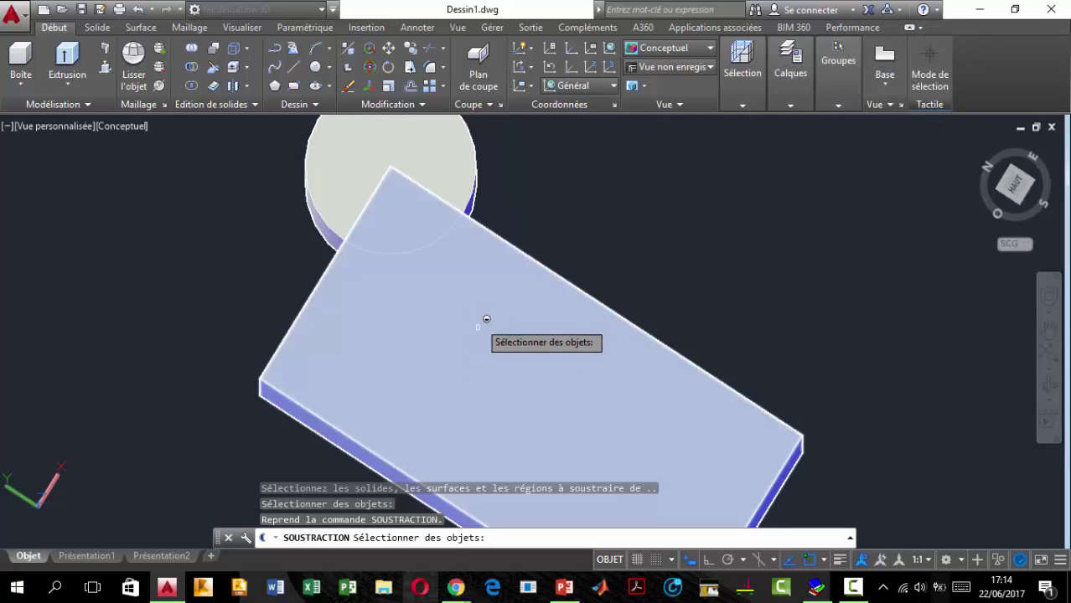
pyautogui.click(486, 319)
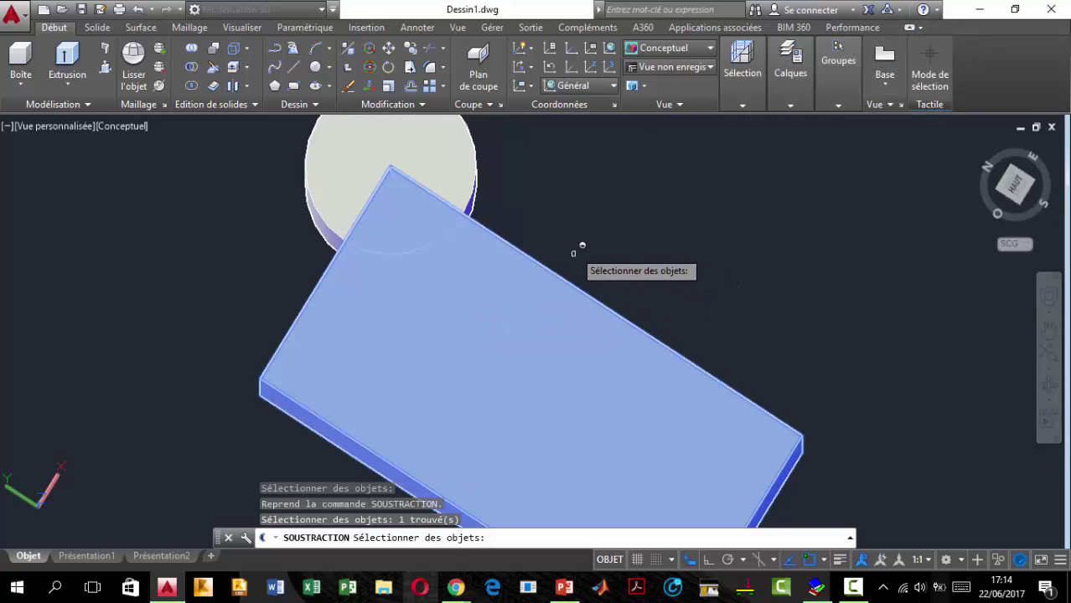
pyautogui.press('Return')
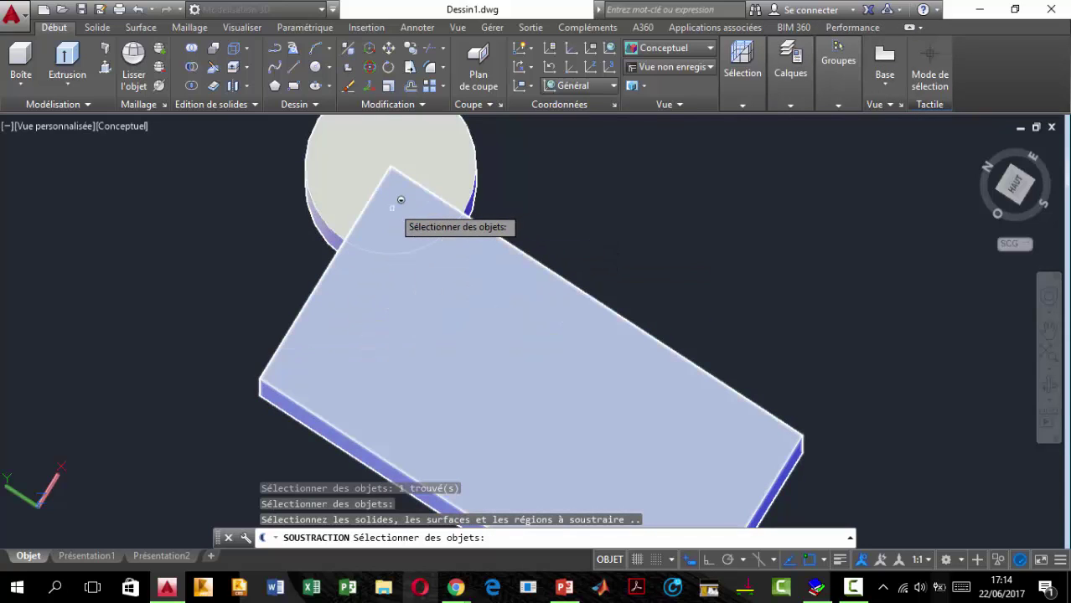
pyautogui.click(435, 150)
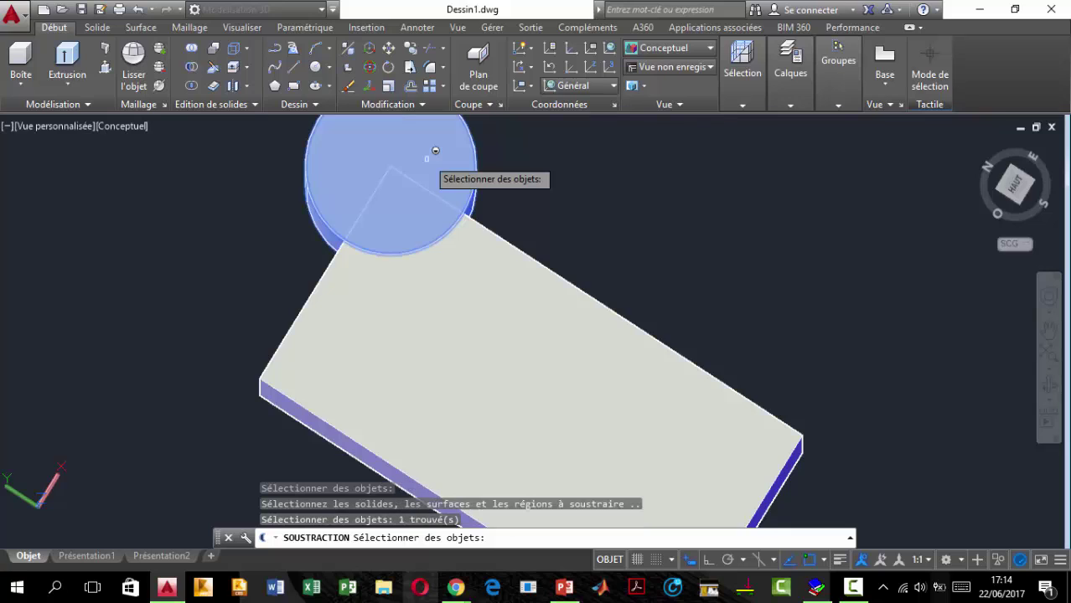
pyautogui.press('Return')
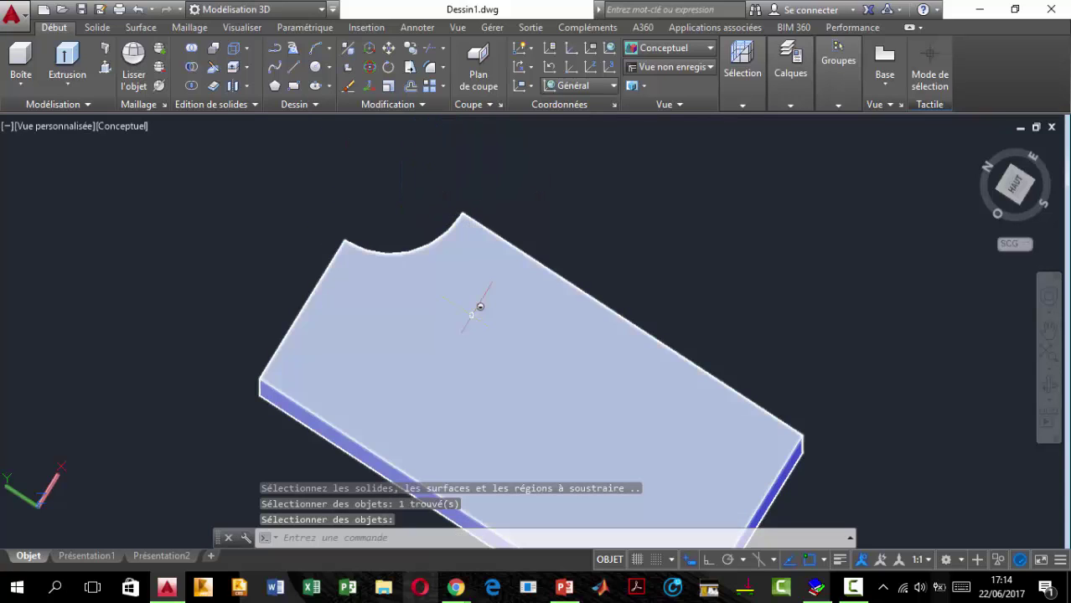
# Step: Orbit to inspect the notch, then undo the subtraction
pyautogui.keyDown('shift'); pyautogui.moveTo(421, 337); pyautogui.dragTo(201, 354, button='middle'); pyautogui.keyUp('shift')
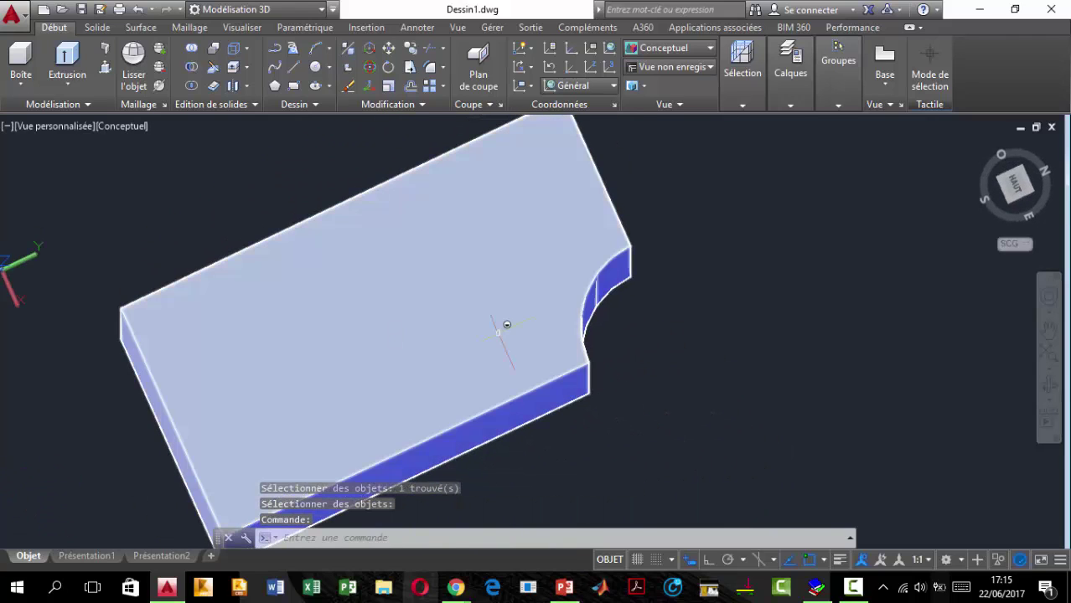
pyautogui.moveTo(582, 333)
pyautogui.keyDown('shift'); pyautogui.mouseDown(button='middle')
pyautogui.moveTo(596, 351)
pyautogui.moveTo(638, 334)
pyautogui.moveTo(645, 312)
pyautogui.mouseUp(button='middle'); pyautogui.keyUp('shift')
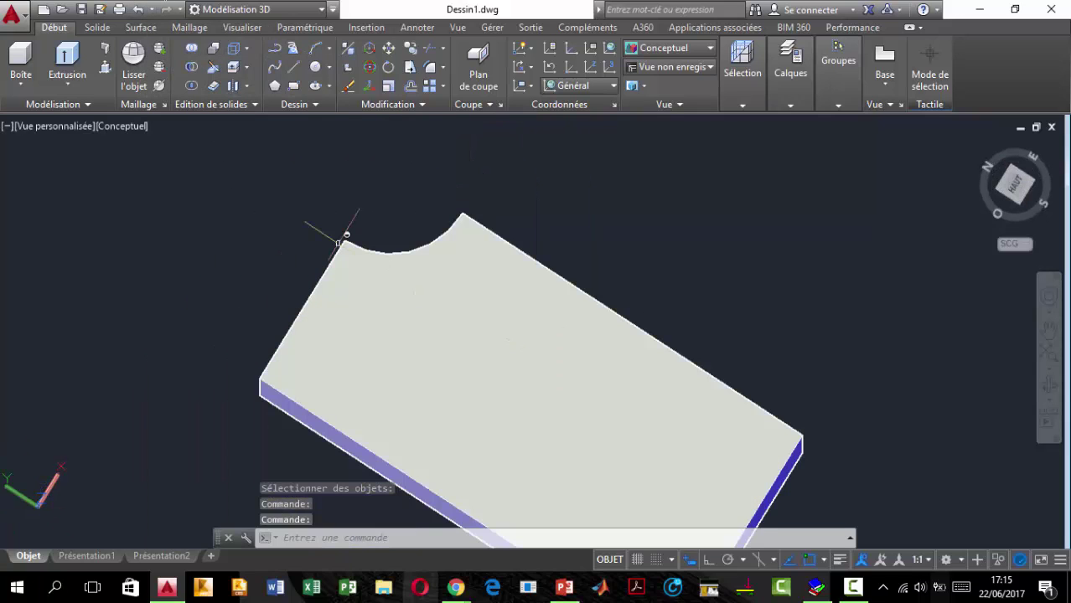
pyautogui.click(137, 10)
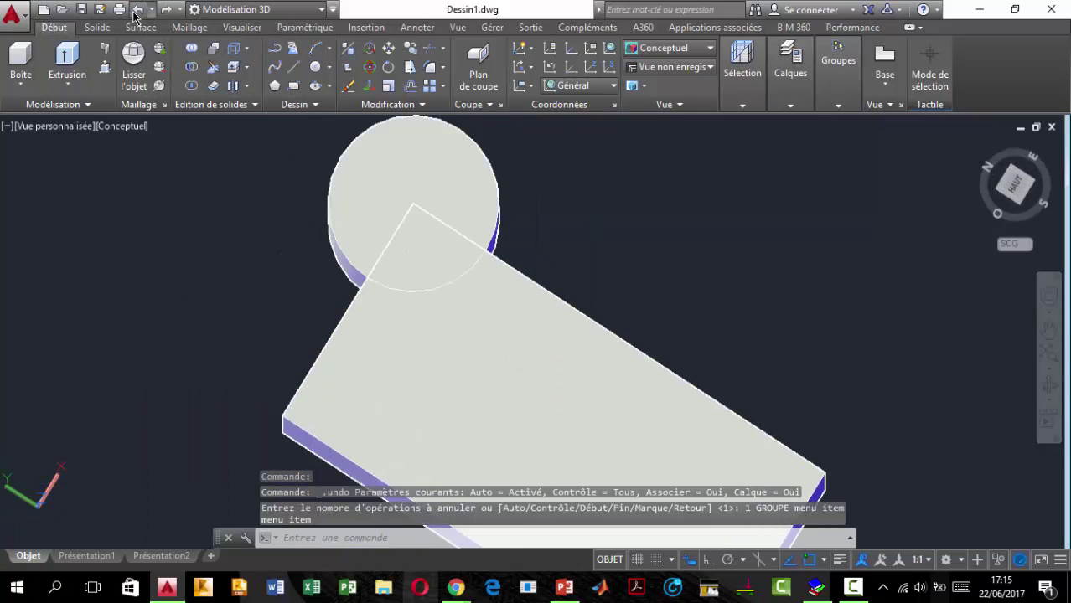
pyautogui.click(137, 9)
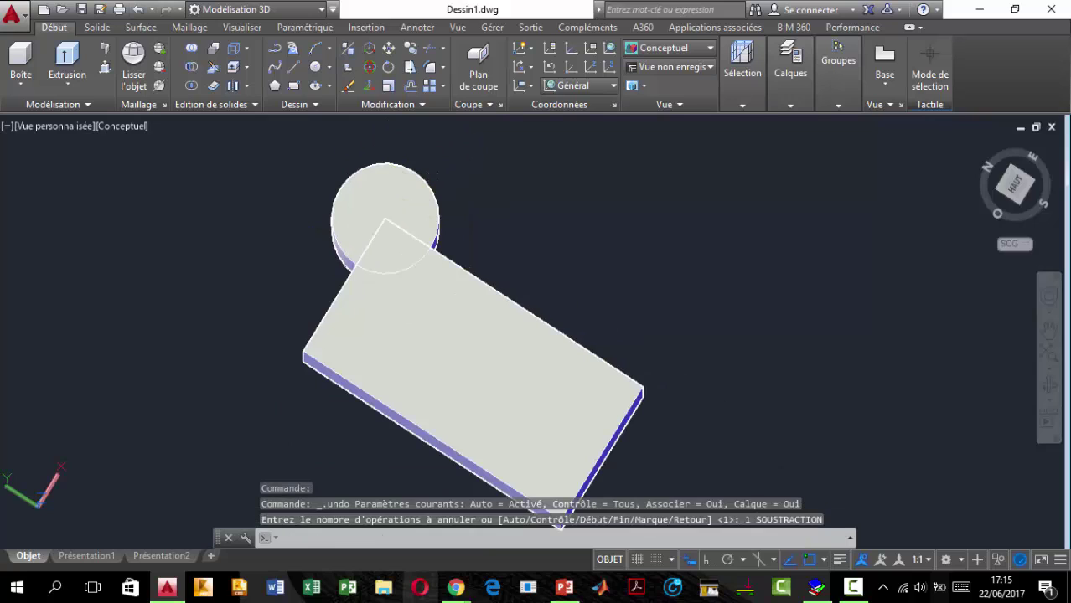
pyautogui.click(454, 210)
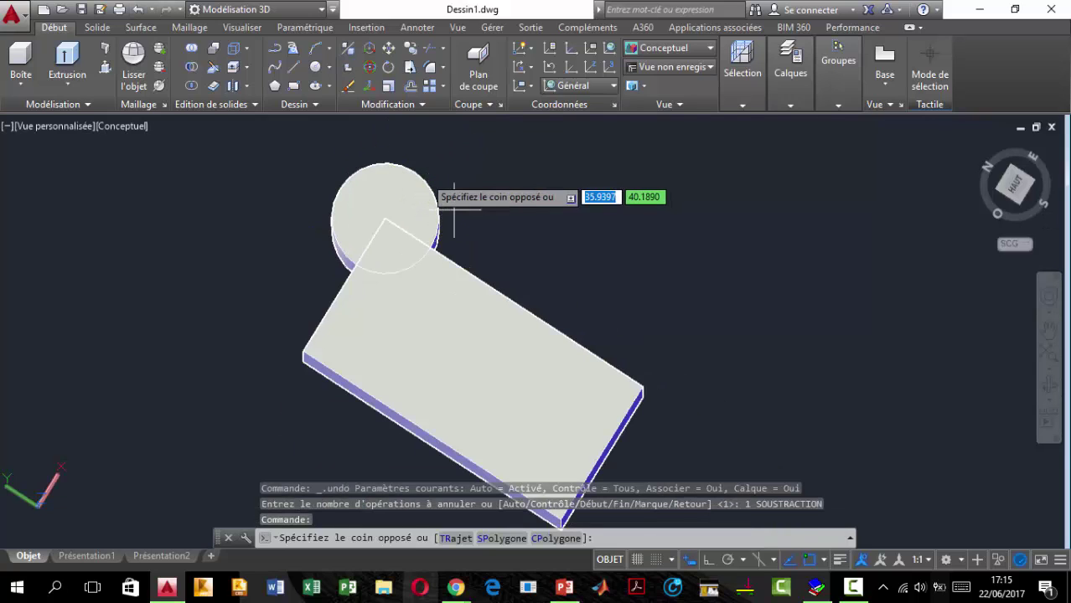
pyautogui.click(406, 154)
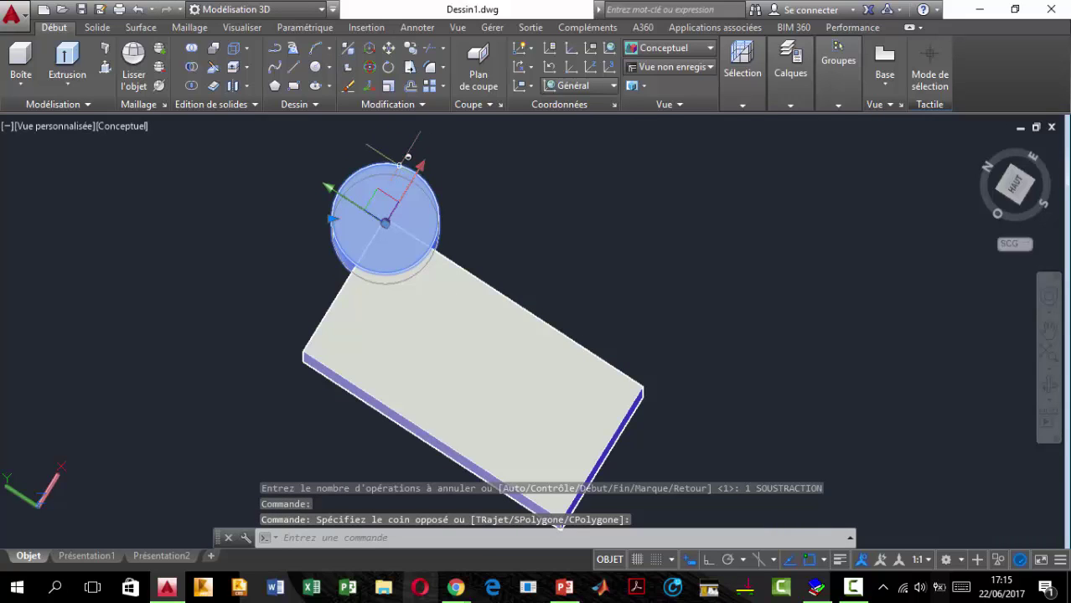
pyautogui.moveTo(407, 156)
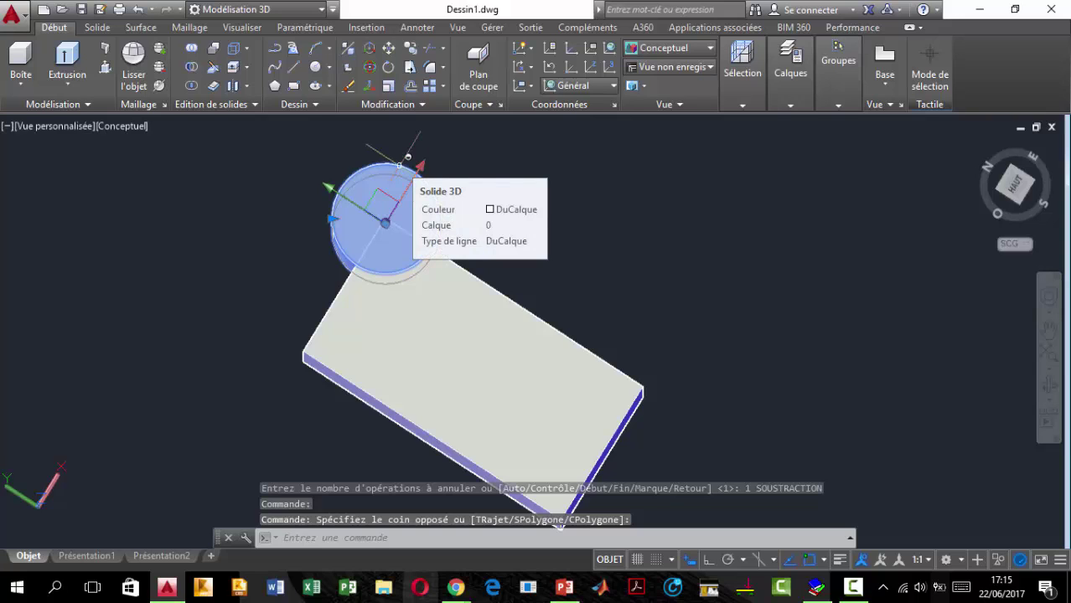
pyautogui.write('ddp')
pyautogui.press('Return')
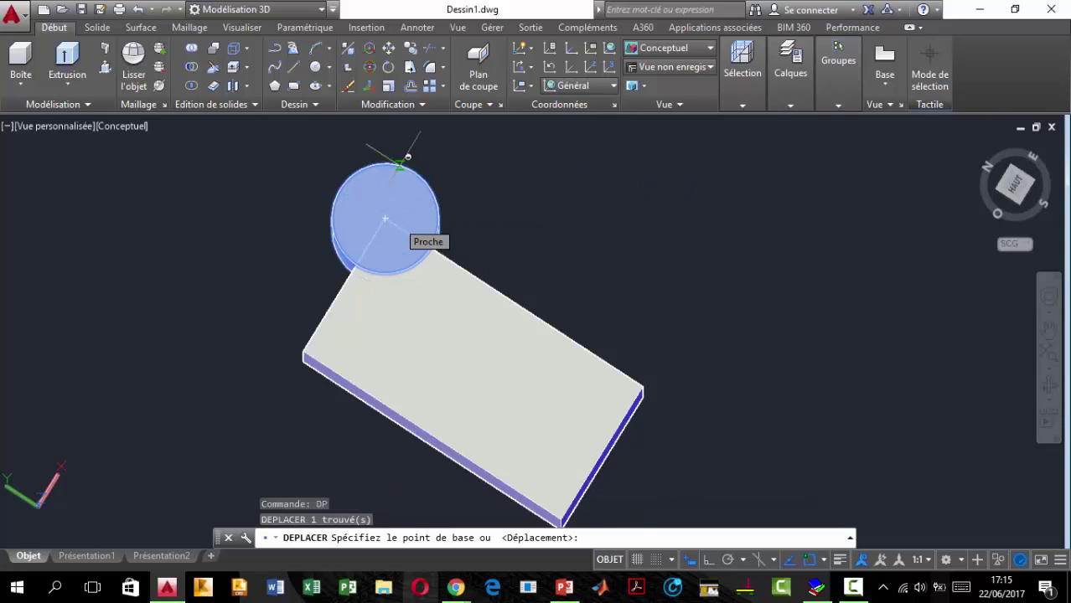
pyautogui.click(384, 219)
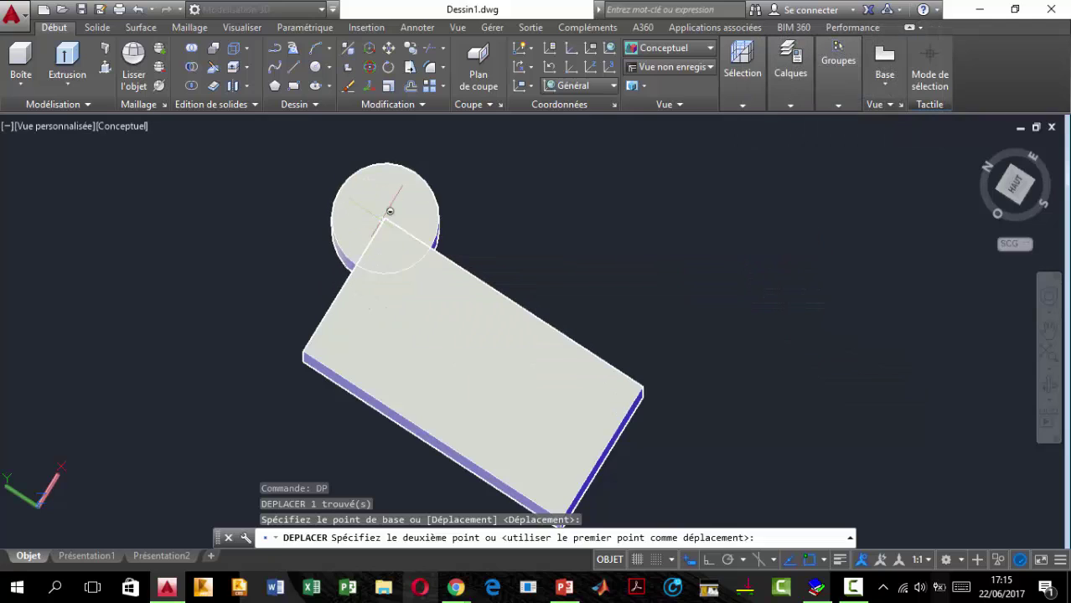
pyautogui.press('Escape')
pyautogui.write('l')
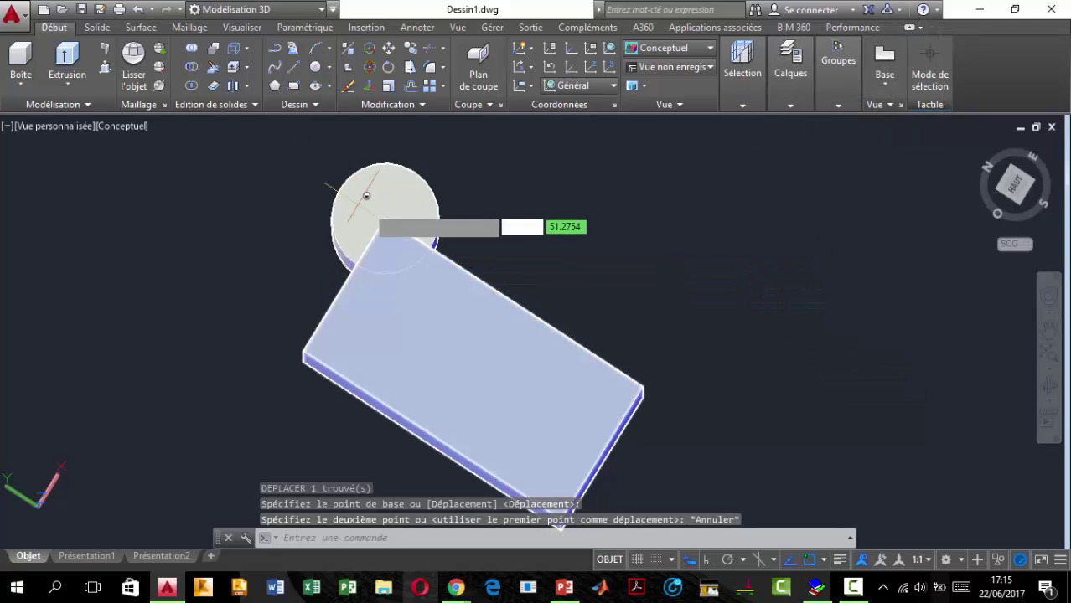
pyautogui.press('Return')
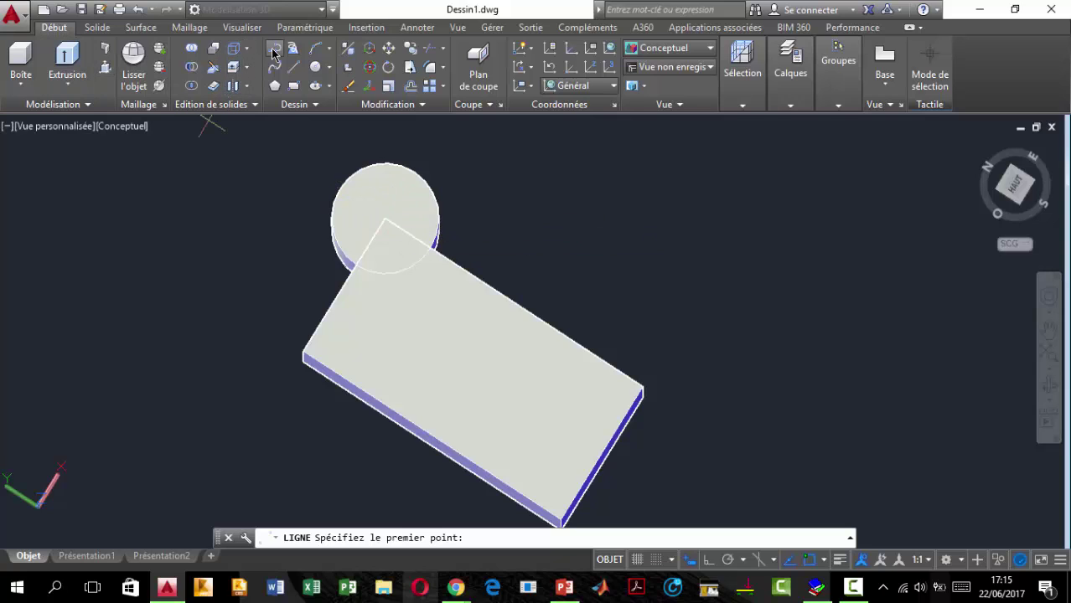
pyautogui.click(274, 48)
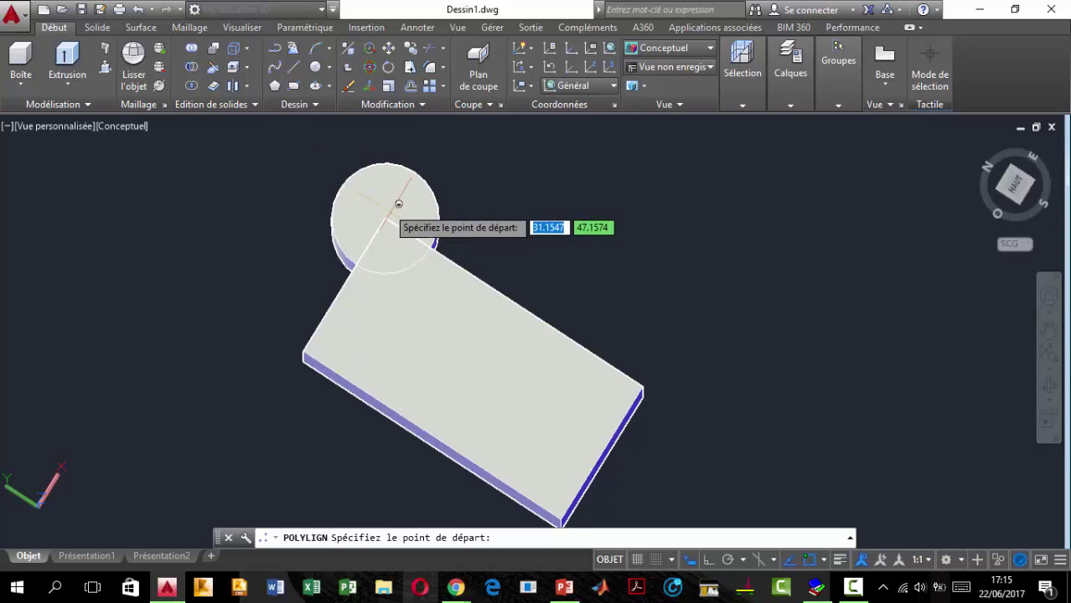
pyautogui.click(385, 221)
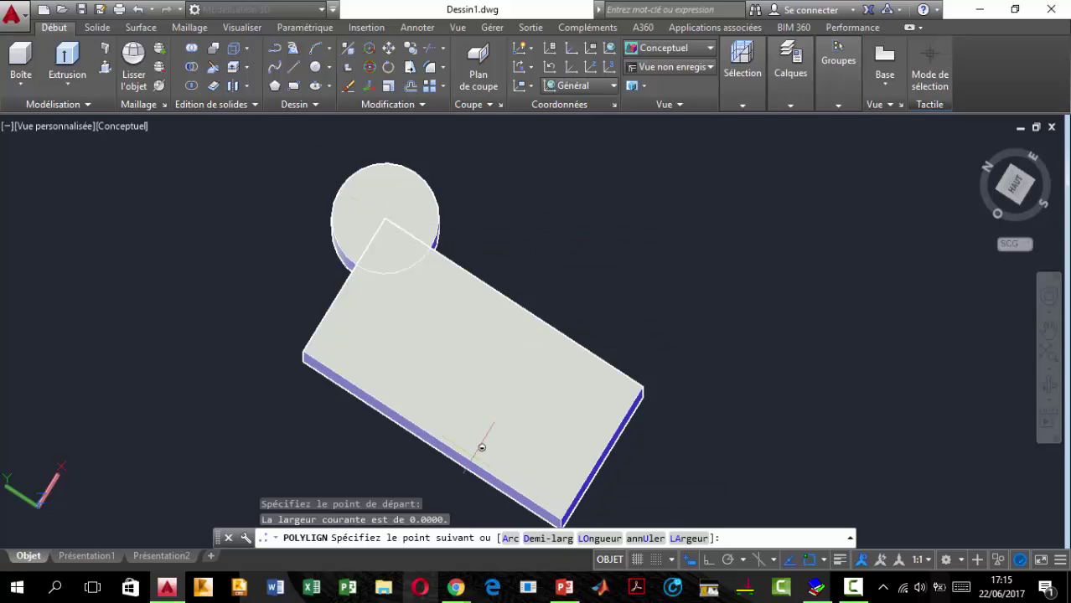
pyautogui.moveTo(555, 501); pyautogui.dragTo(518, 421, button='middle')
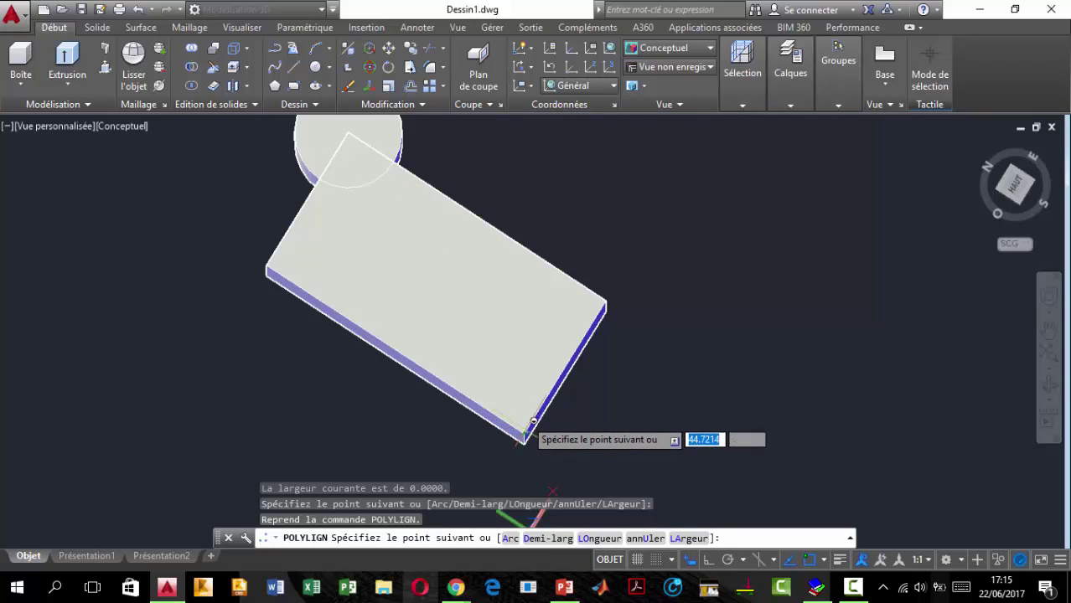
pyautogui.scroll(3, 533, 417)
pyautogui.scroll(3, 529, 418)
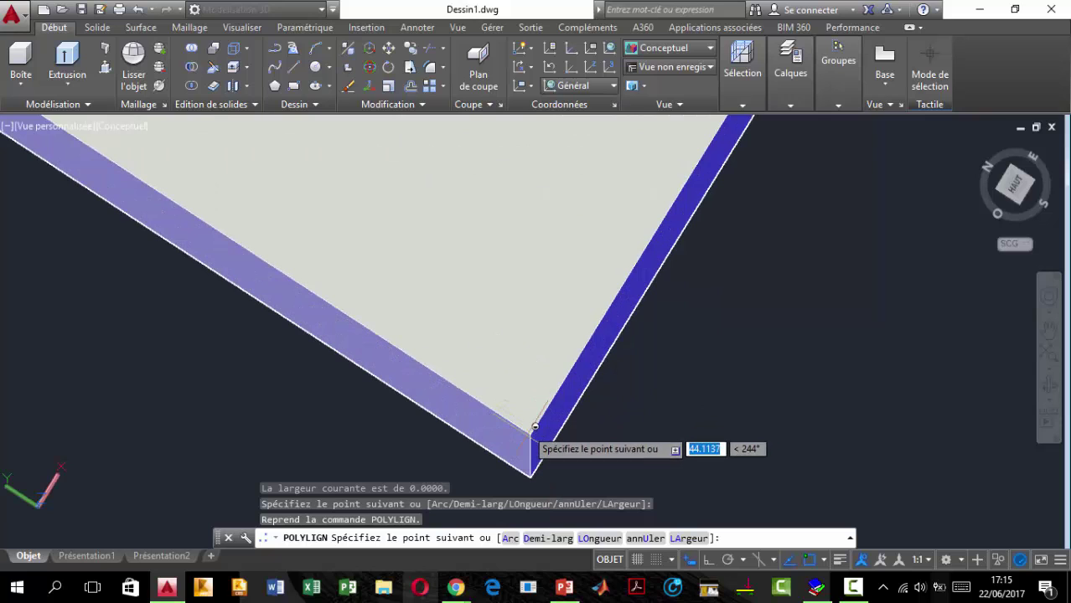
pyautogui.press('Escape')
pyautogui.scroll(-5, 530, 418)
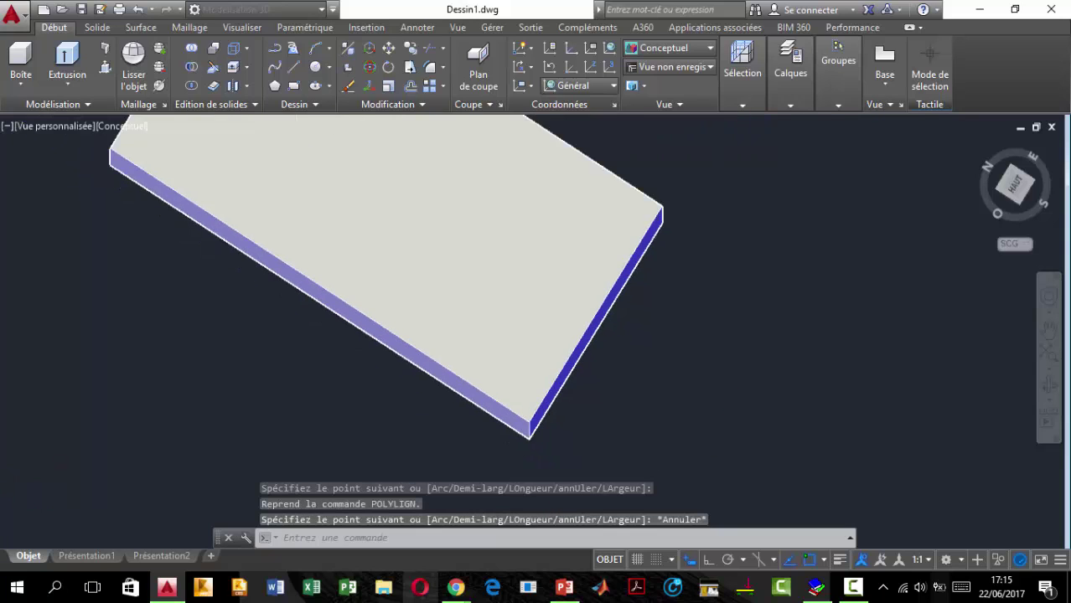
pyautogui.scroll(-3, 470, 300)
pyautogui.moveTo(571, 508); pyautogui.dragTo(467, 390, button='middle')
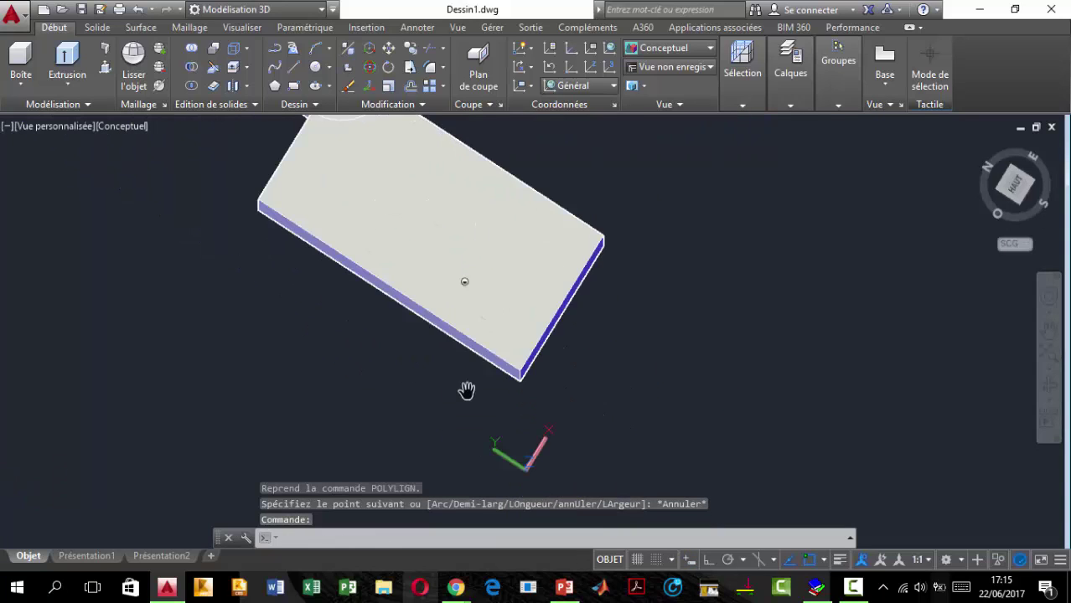
pyautogui.press('Return')
pyautogui.scroll(3, 526, 372)
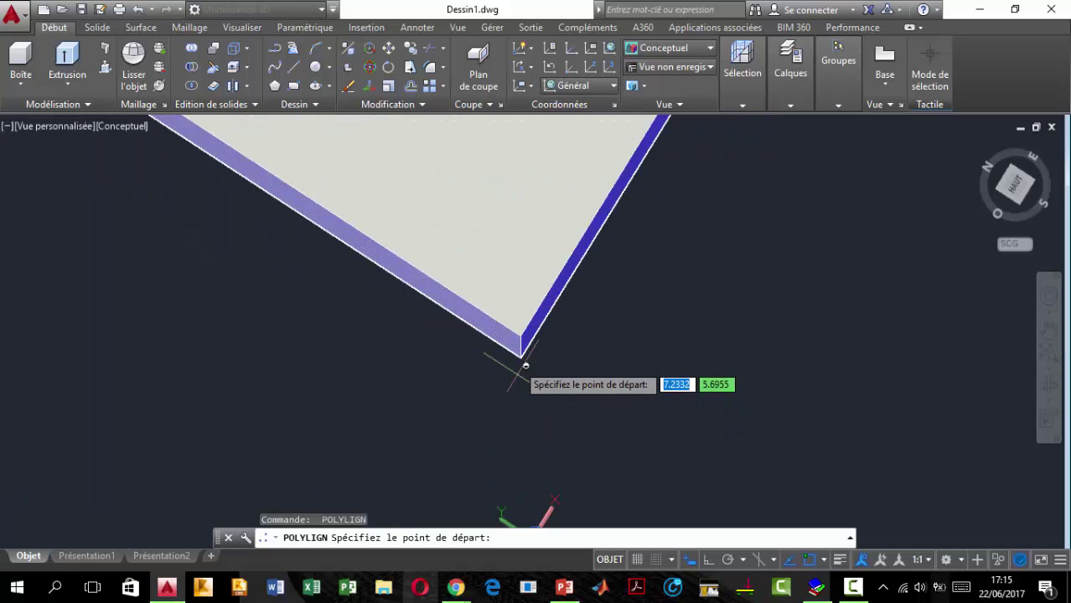
pyautogui.click(521, 350)
pyautogui.scroll(-5, 518, 354)
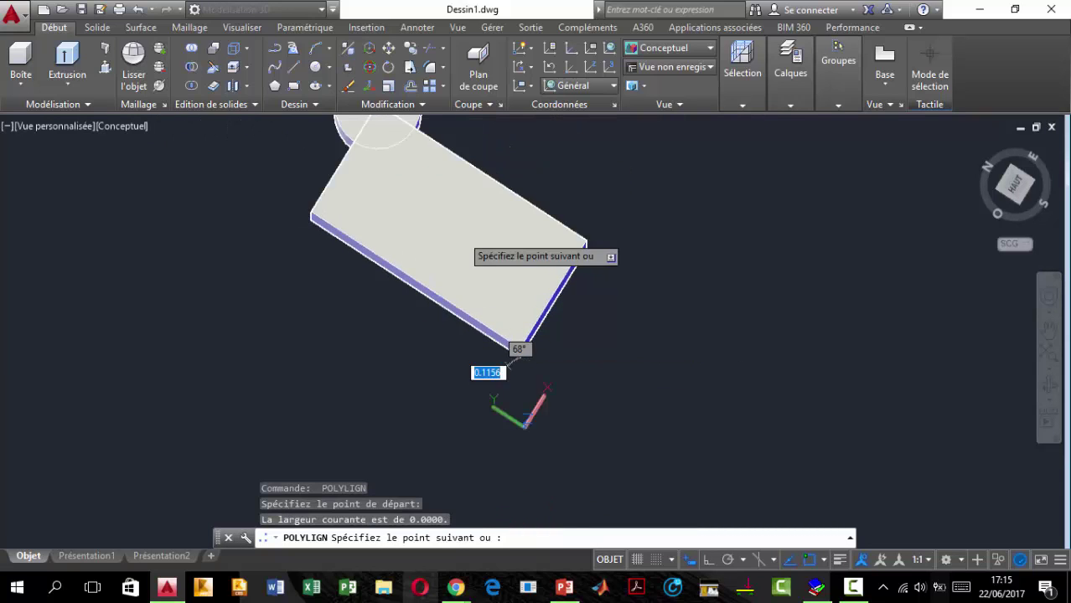
pyautogui.moveTo(513, 353); pyautogui.dragTo(506, 447, button='middle')
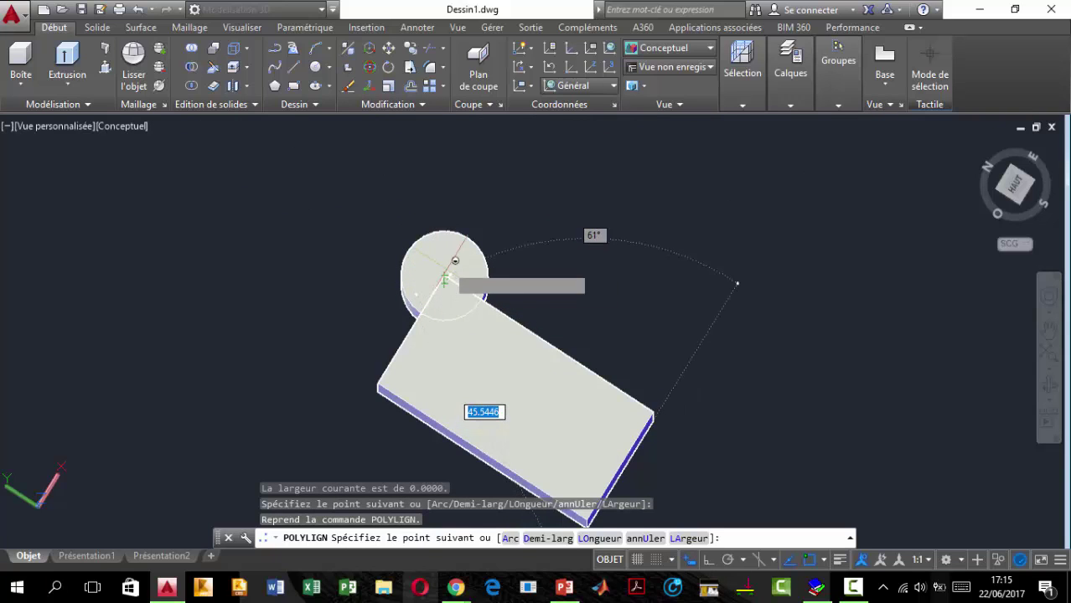
pyautogui.scroll(1, 450, 268)
pyautogui.scroll(2, 454, 262)
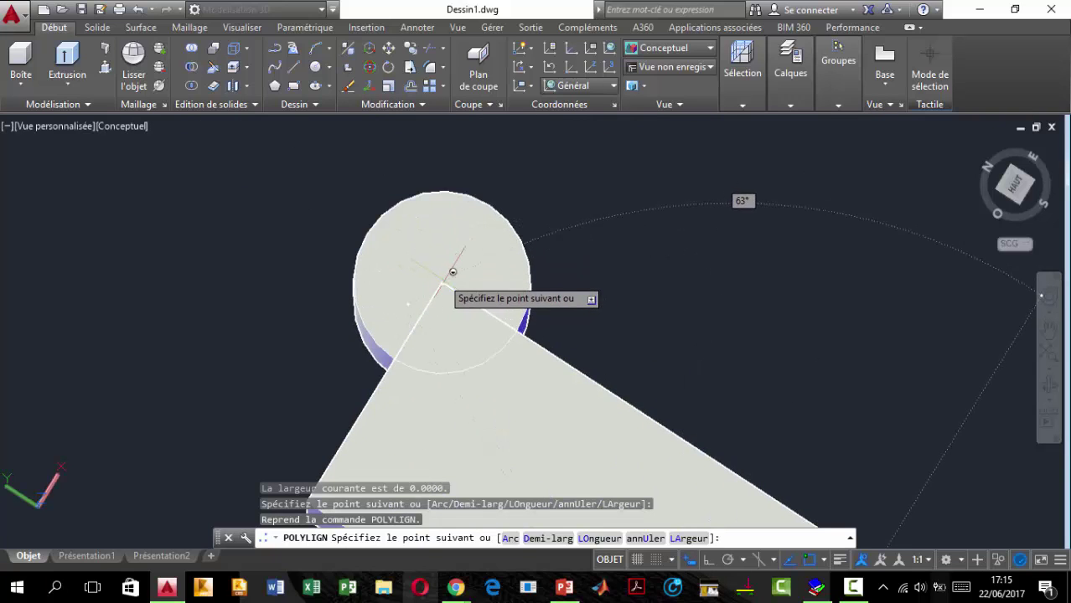
pyautogui.press('Escape')
pyautogui.scroll(-3, 454, 272)
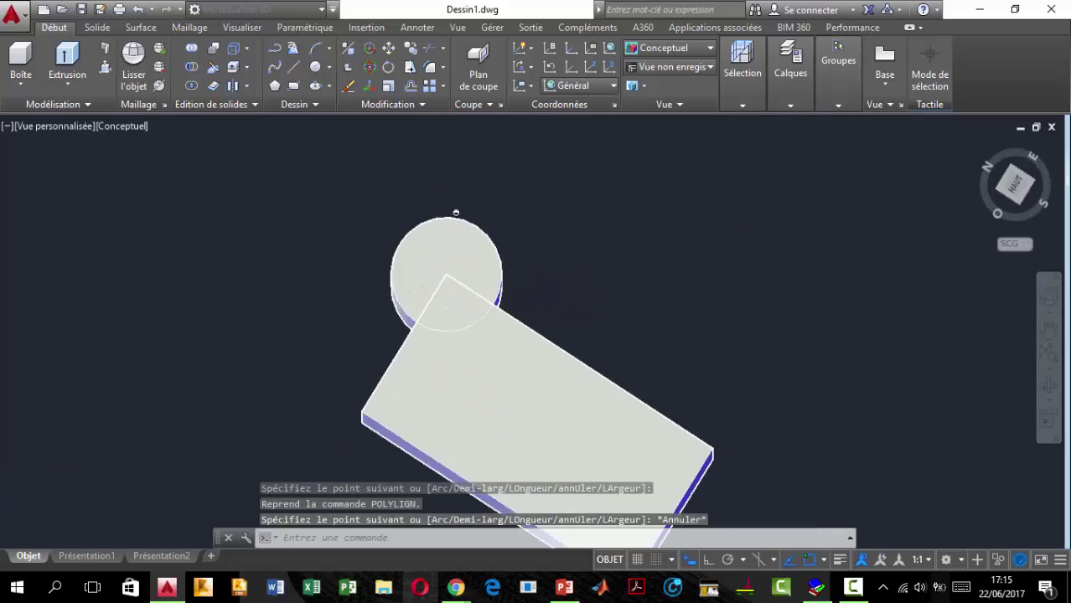
pyautogui.scroll(-3, 453, 268)
pyautogui.keyDown('shift'); pyautogui.moveTo(500, 352); pyautogui.dragTo(496, 308, button='middle'); pyautogui.keyUp('shift')
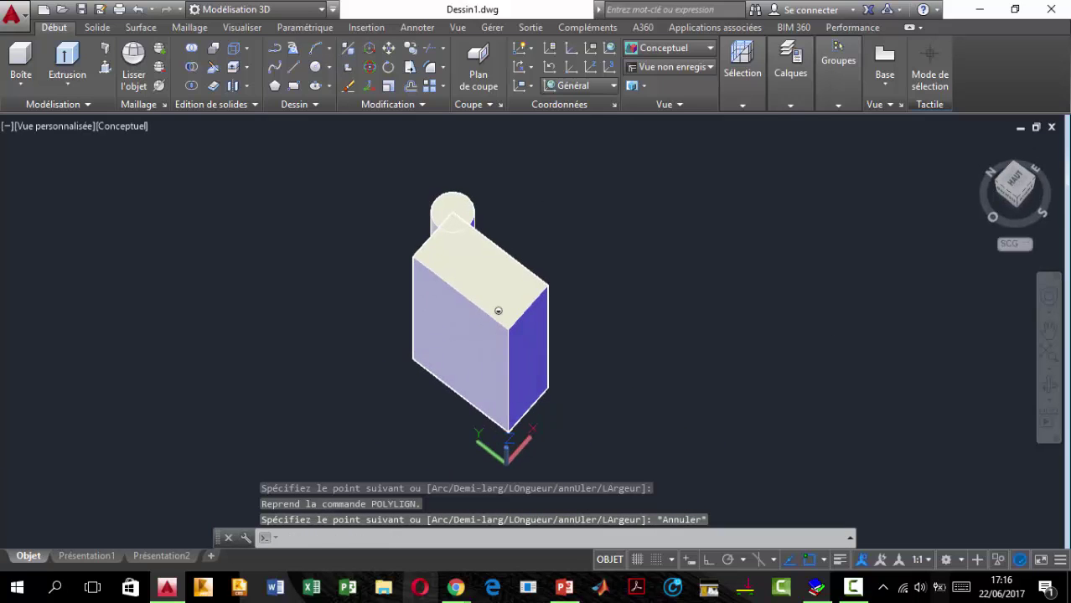
pyautogui.click(687, 52)
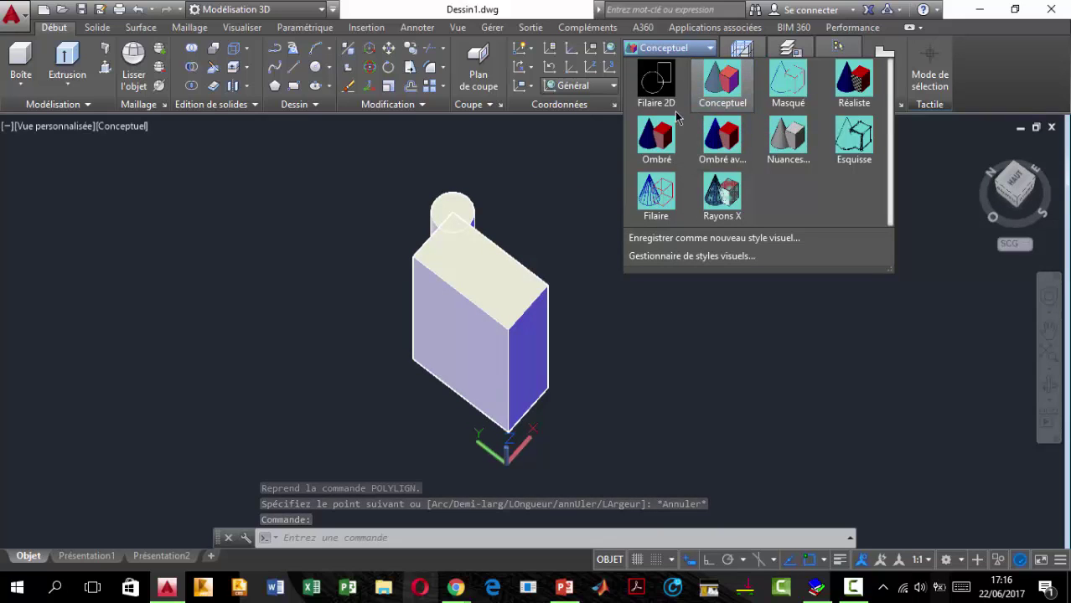
# Step: Switch to Filaire 2D wireframe, select the cylinder and start moving it
pyautogui.click(655, 82)
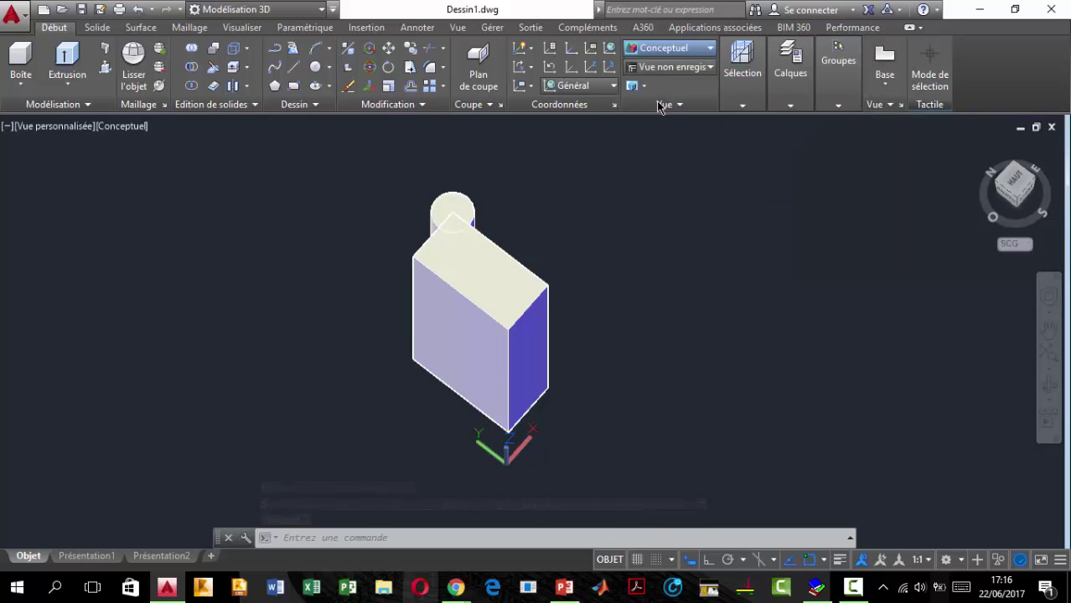
pyautogui.scroll(5, 437, 205)
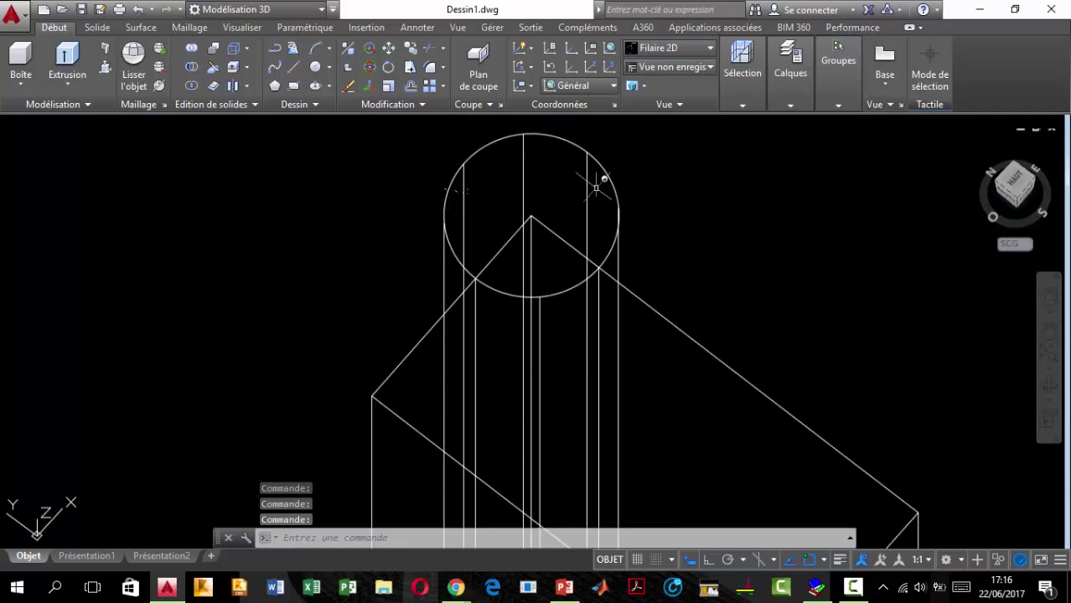
pyautogui.click(624, 160)
pyautogui.write('dp')
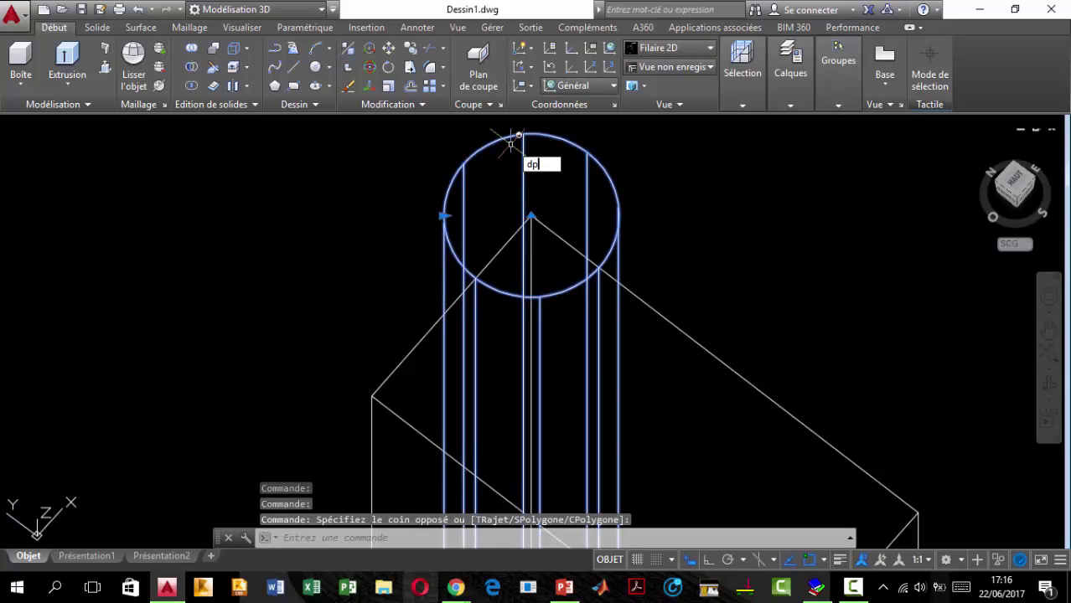
pyautogui.press('Return')
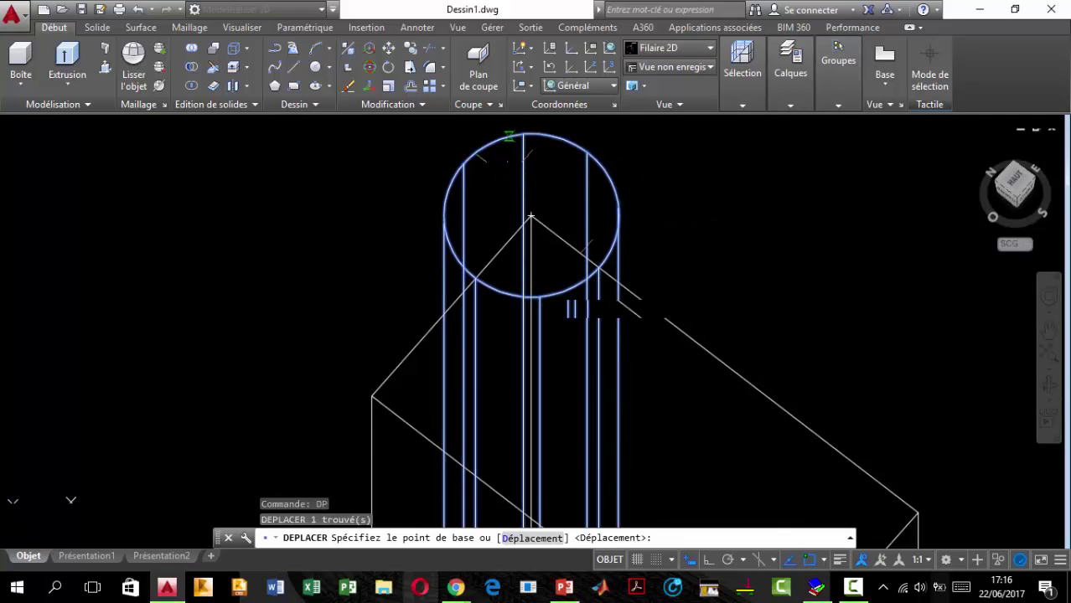
pyautogui.scroll(-2, 530, 218)
pyautogui.moveTo(459, 440); pyautogui.dragTo(459, 332, button='middle')
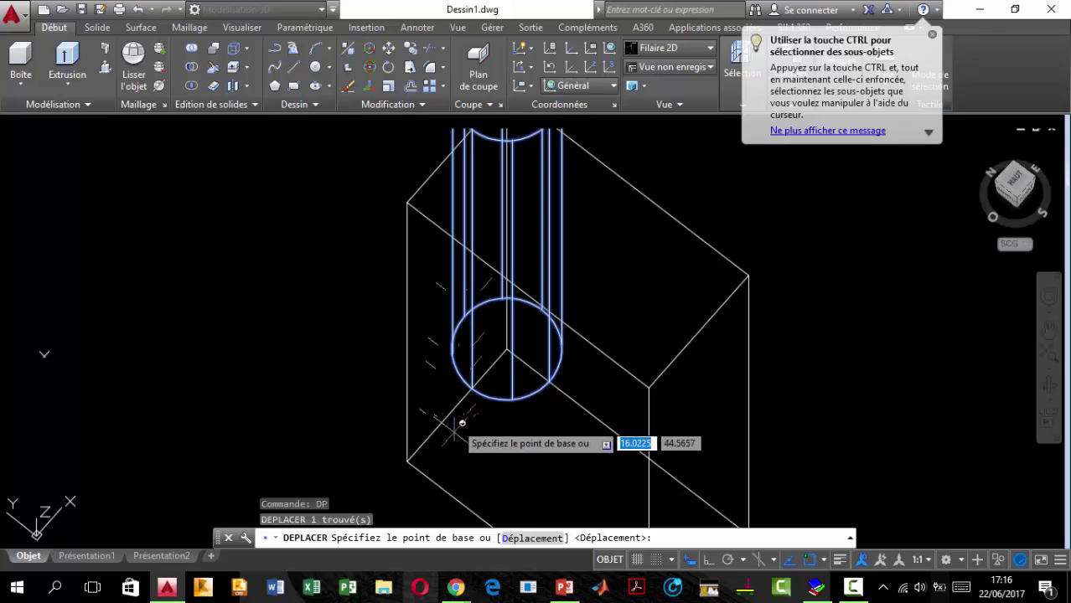
pyautogui.keyDown('shift'); pyautogui.moveTo(460, 423); pyautogui.dragTo(483, 332, button='middle'); pyautogui.keyUp('shift')
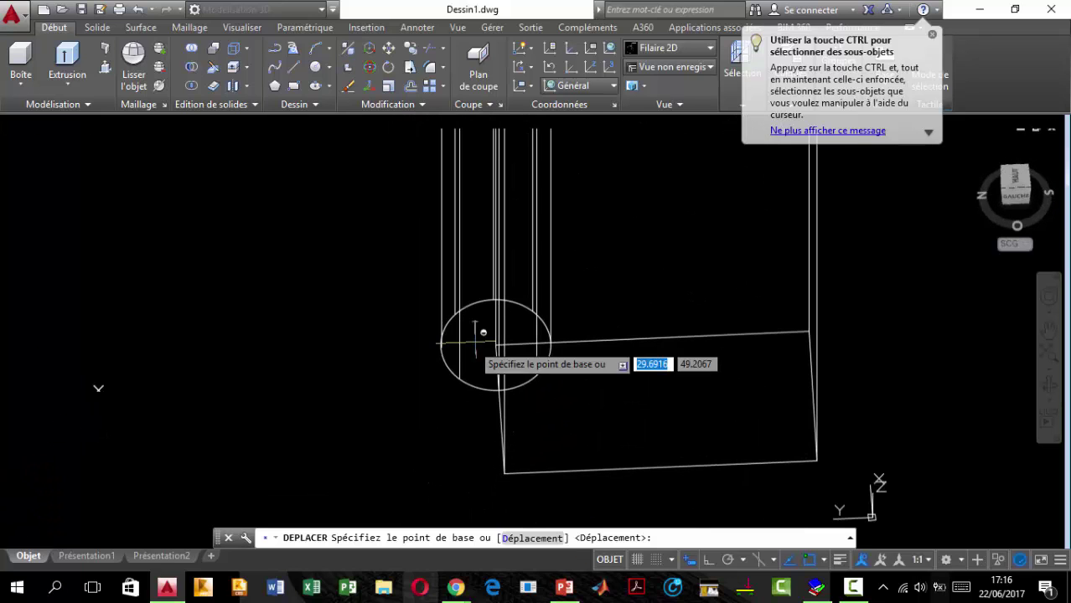
pyautogui.moveTo(479, 318)
pyautogui.keyDown('shift'); pyautogui.mouseDown(button='middle')
pyautogui.moveTo(528, 339)
pyautogui.moveTo(502, 369)
pyautogui.mouseUp(button='middle'); pyautogui.keyUp('shift')
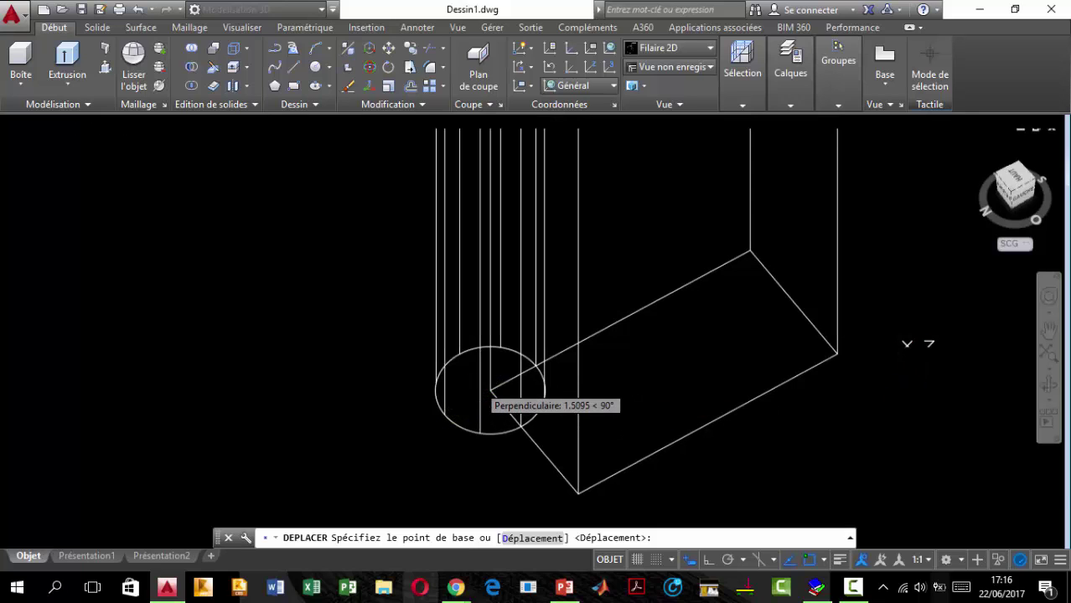
pyautogui.scroll(3, 490, 391)
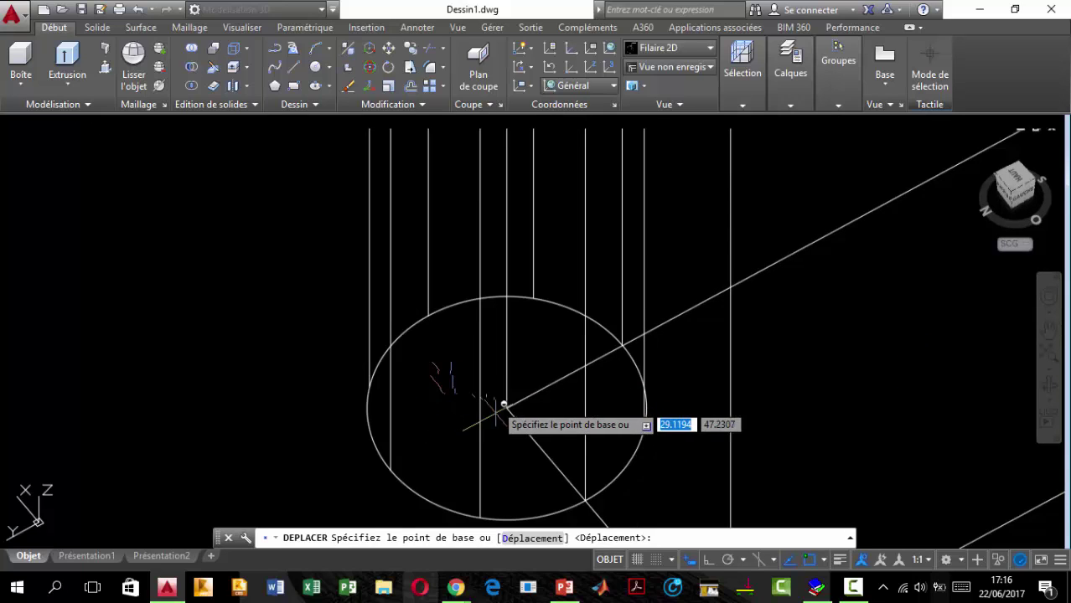
# Step: Move the cylinder from its base point to a point inside the block's footprint
pyautogui.click(390, 471)
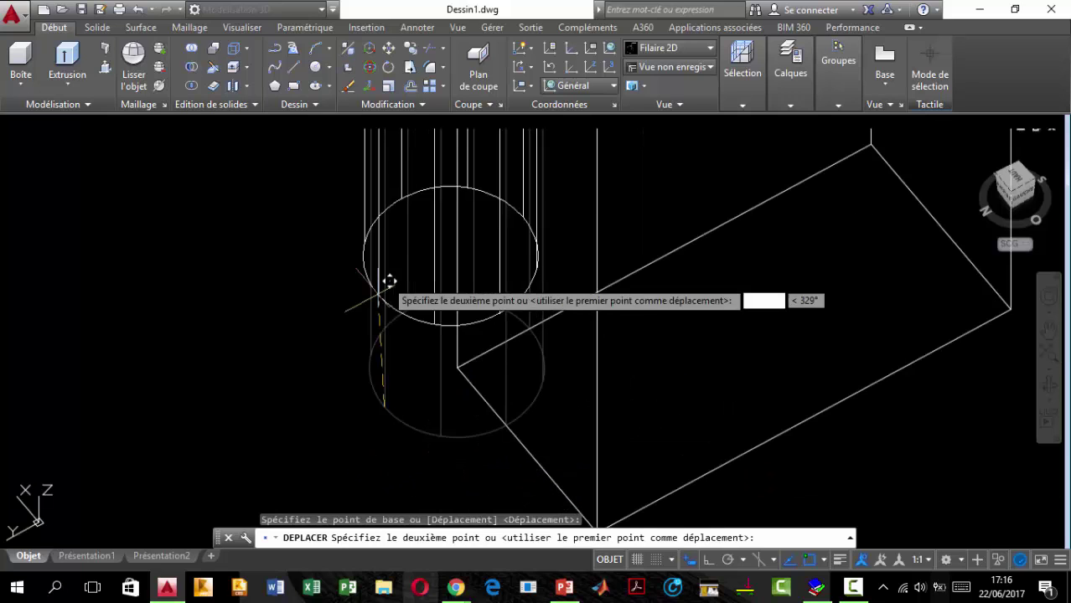
pyautogui.moveTo(633, 435); pyautogui.dragTo(419, 381, button='middle')
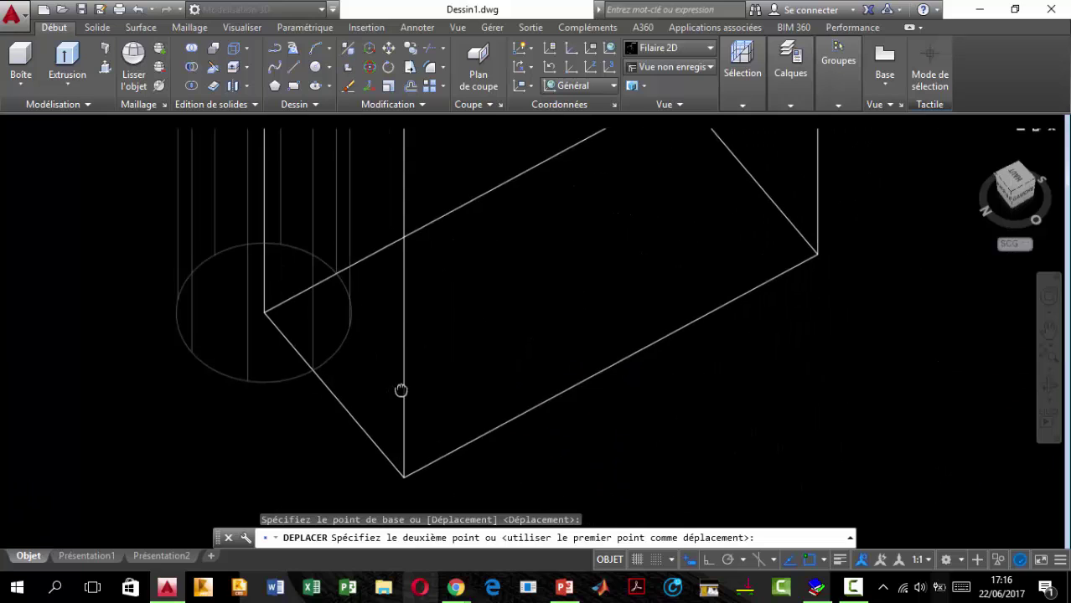
pyautogui.click(488, 301)
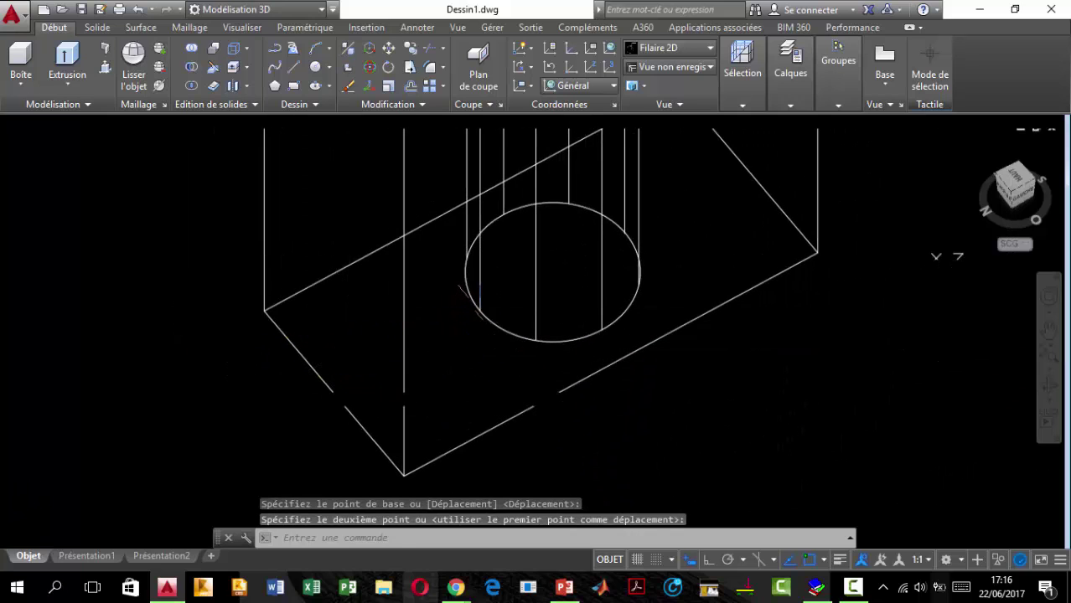
pyautogui.scroll(-10, 508, 351)
pyautogui.scroll(8, 529, 331)
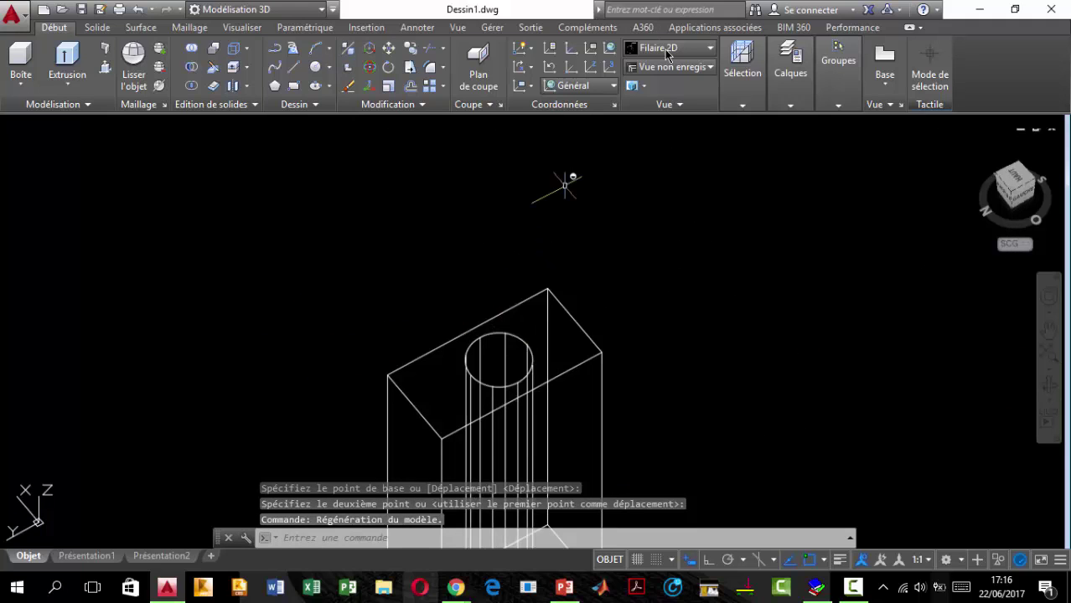
pyautogui.click(688, 48)
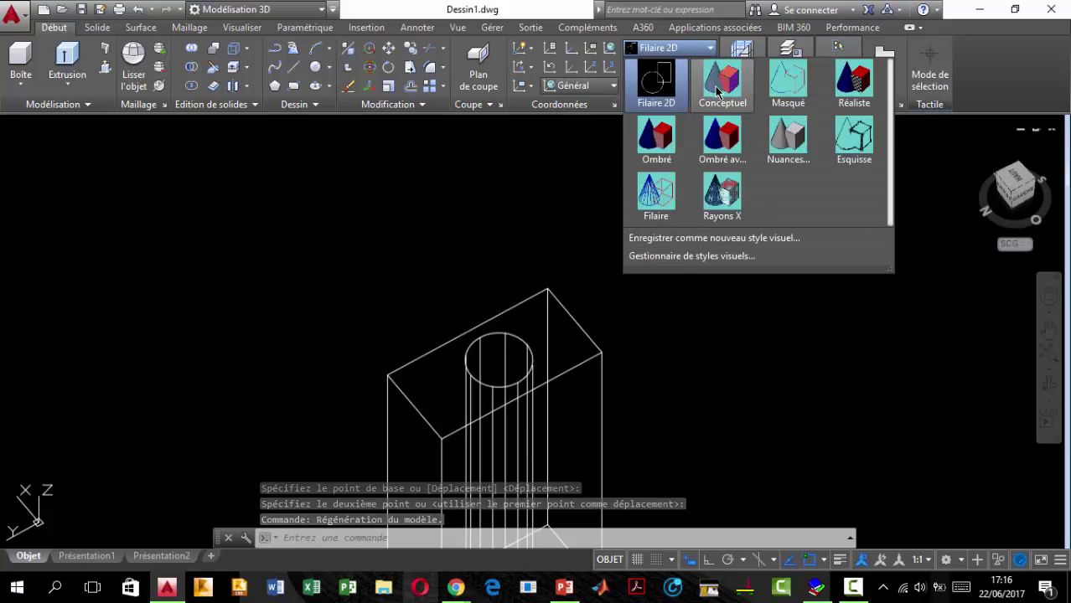
# Step: Apply the Conceptuel shaded visual style to the block and cylinder
pyautogui.click(717, 89)
pyautogui.scroll(-5, 497, 288)
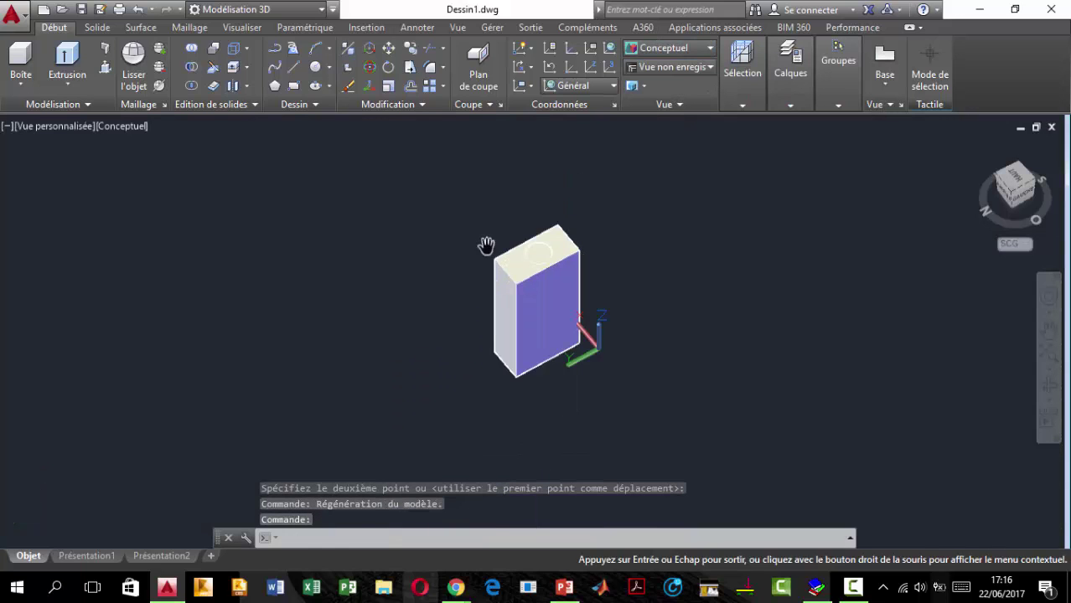
pyautogui.scroll(3, 520, 235)
pyautogui.scroll(4, 551, 214)
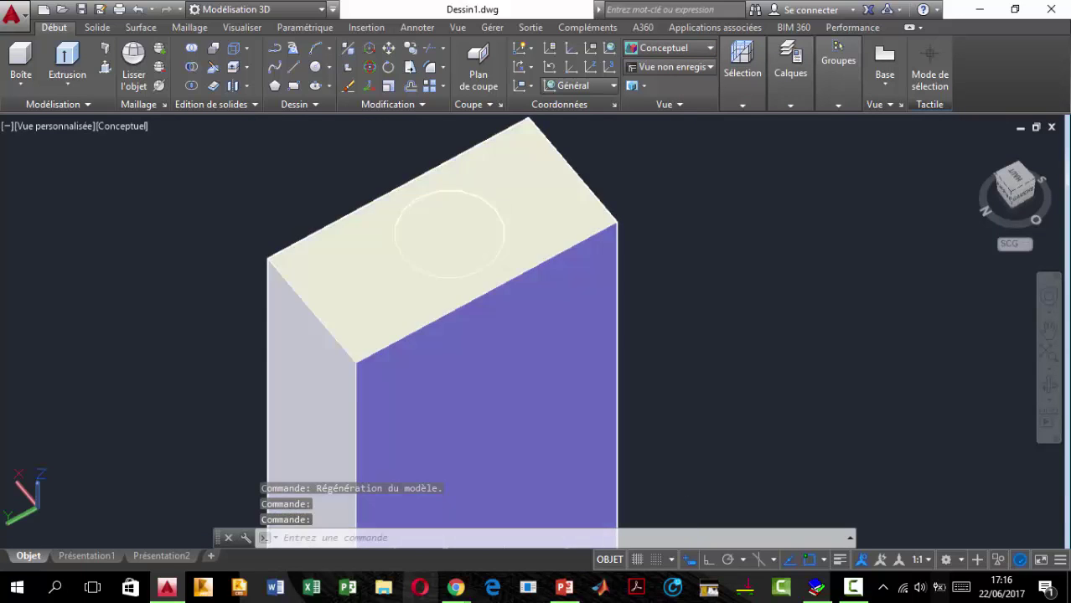
pyautogui.moveTo(552, 214); pyautogui.dragTo(489, 251, button='middle')
pyautogui.write('SOUSTR')
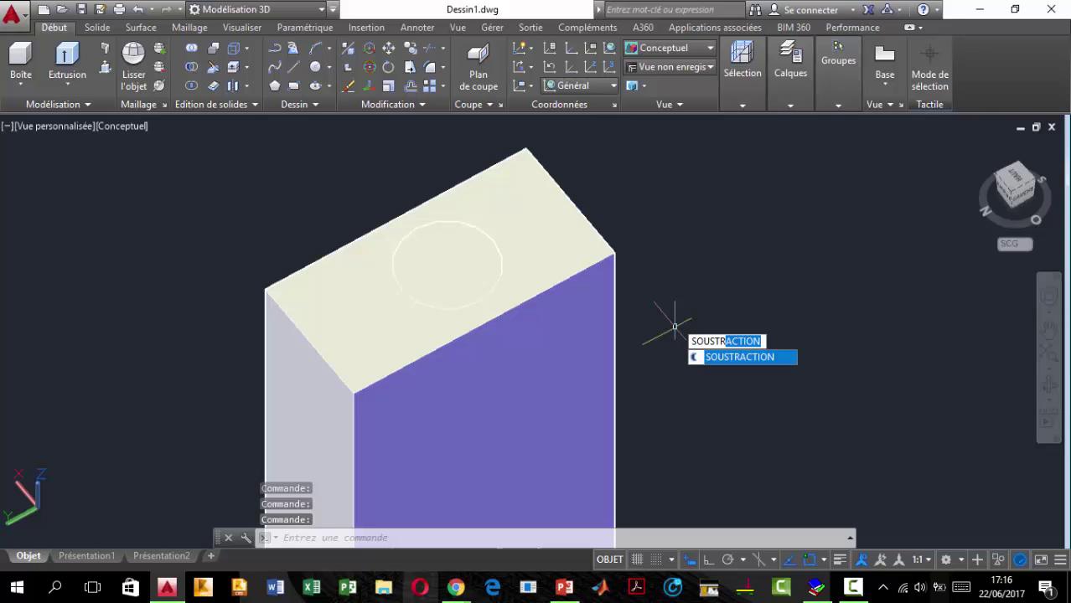
# Step: Attempt to subtract the cylinder from the block, ending with nothing subtracted
pyautogui.press('Return')
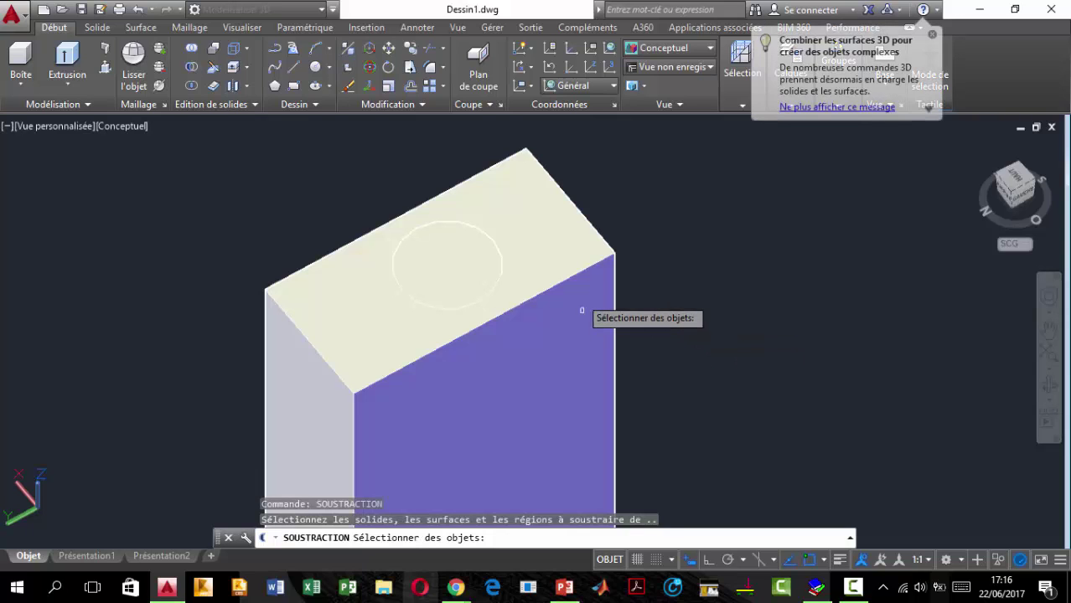
pyautogui.scroll(-4, 582, 309)
pyautogui.scroll(3, 520, 276)
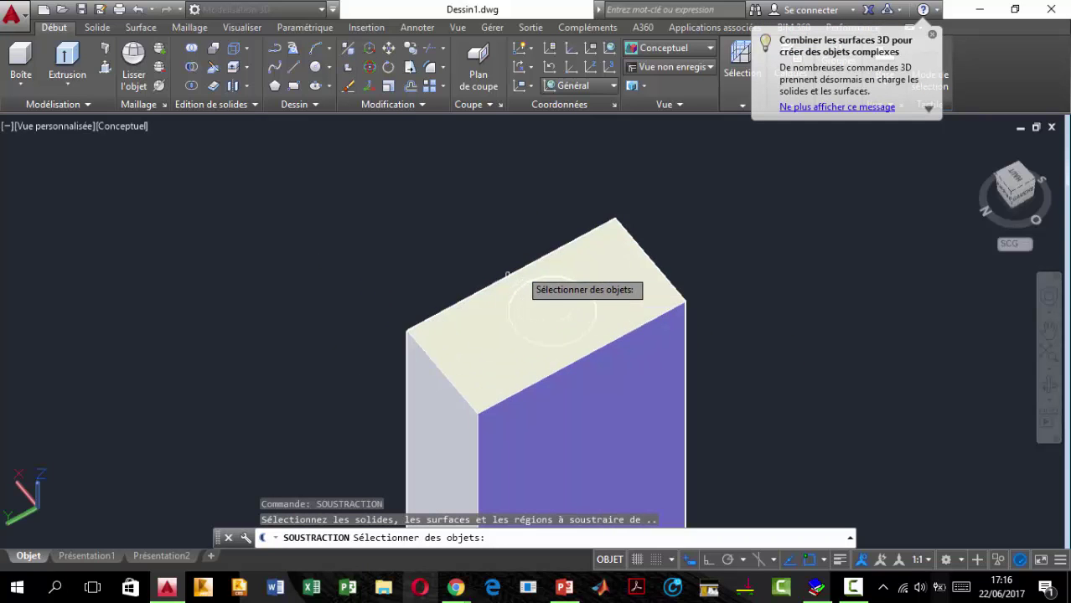
pyautogui.click(620, 252)
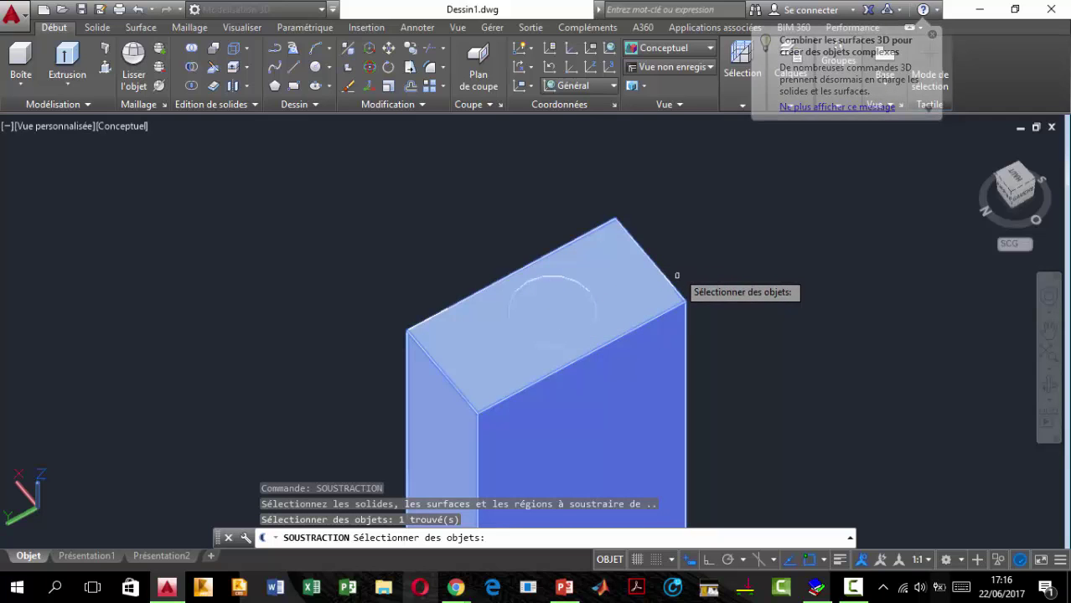
pyautogui.press('Return')
pyautogui.click(578, 311)
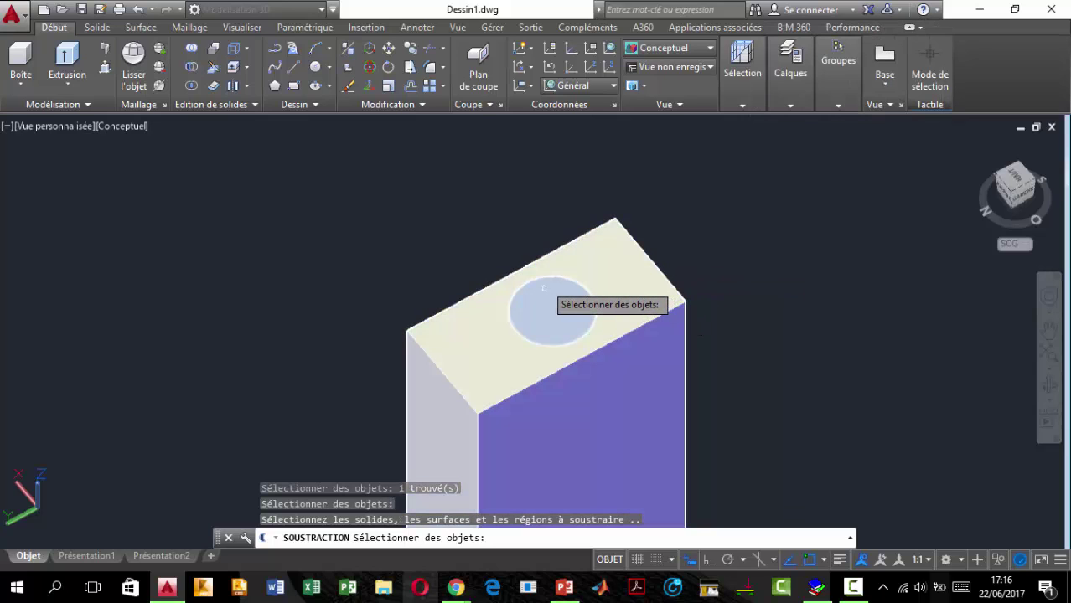
pyautogui.click(544, 288)
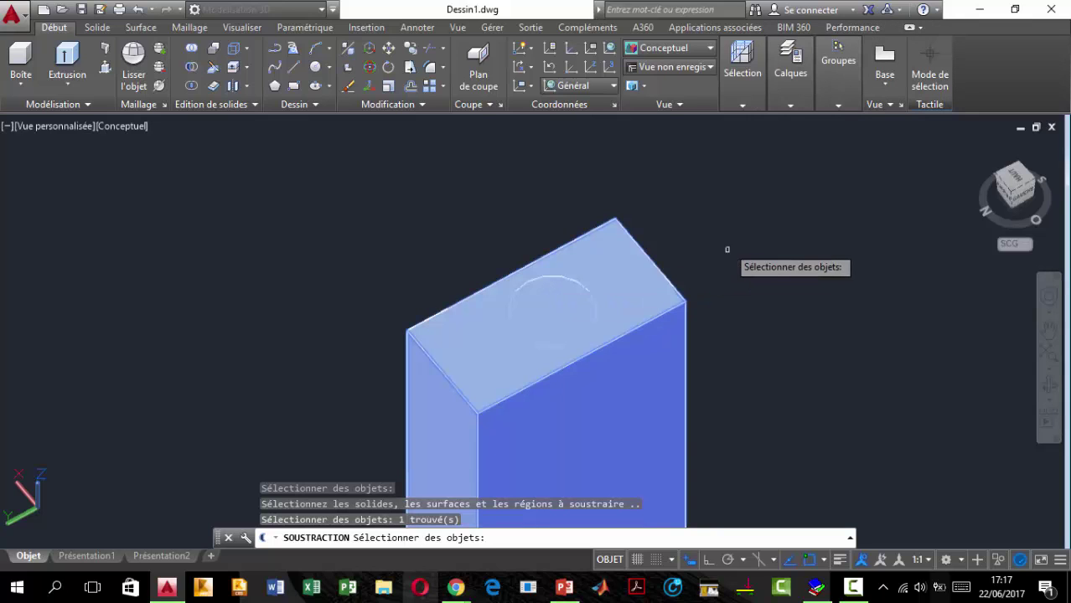
pyautogui.scroll(4, 534, 310)
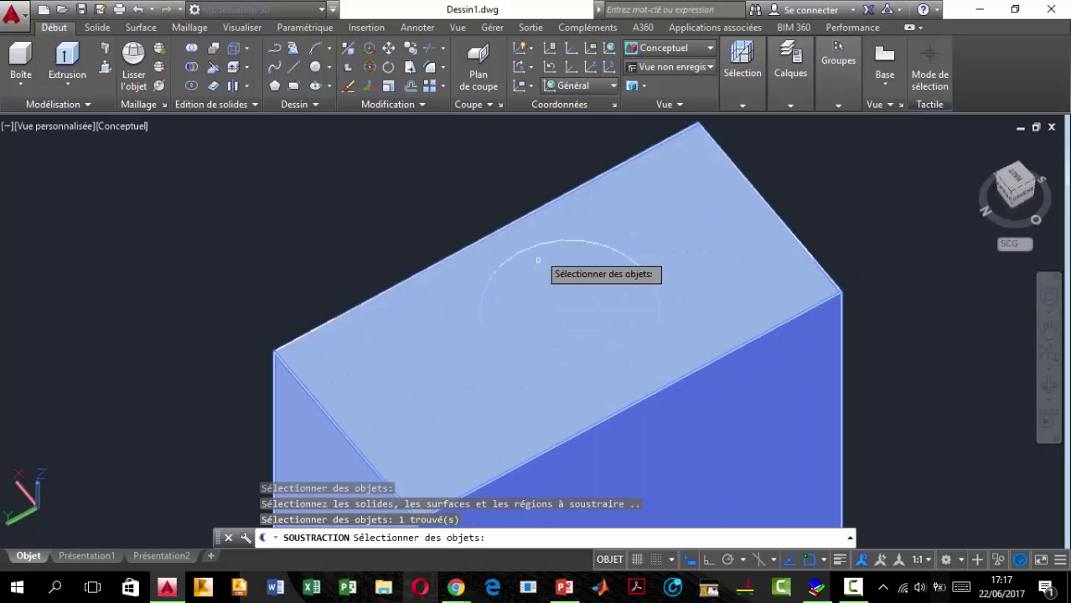
pyautogui.click(537, 261)
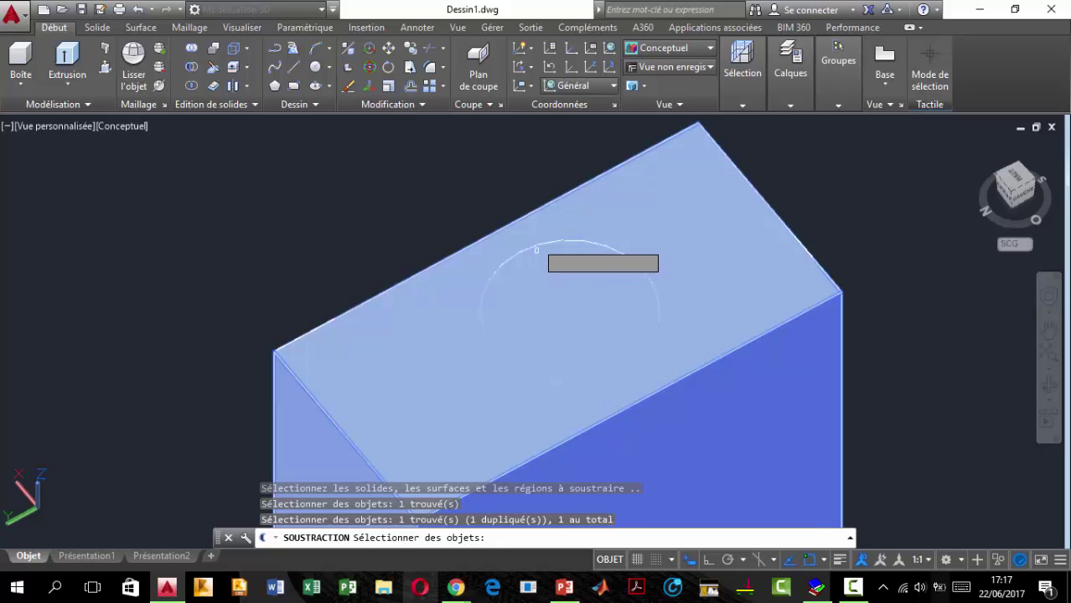
pyautogui.press('Return')
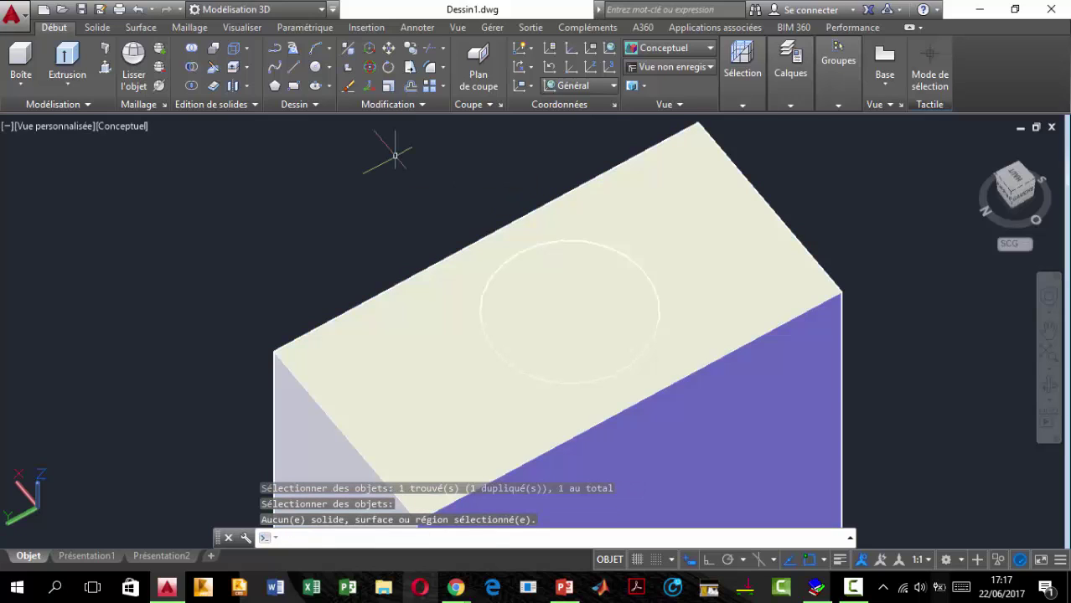
pyautogui.scroll(-2, 395, 155)
pyautogui.scroll(-2, 394, 155)
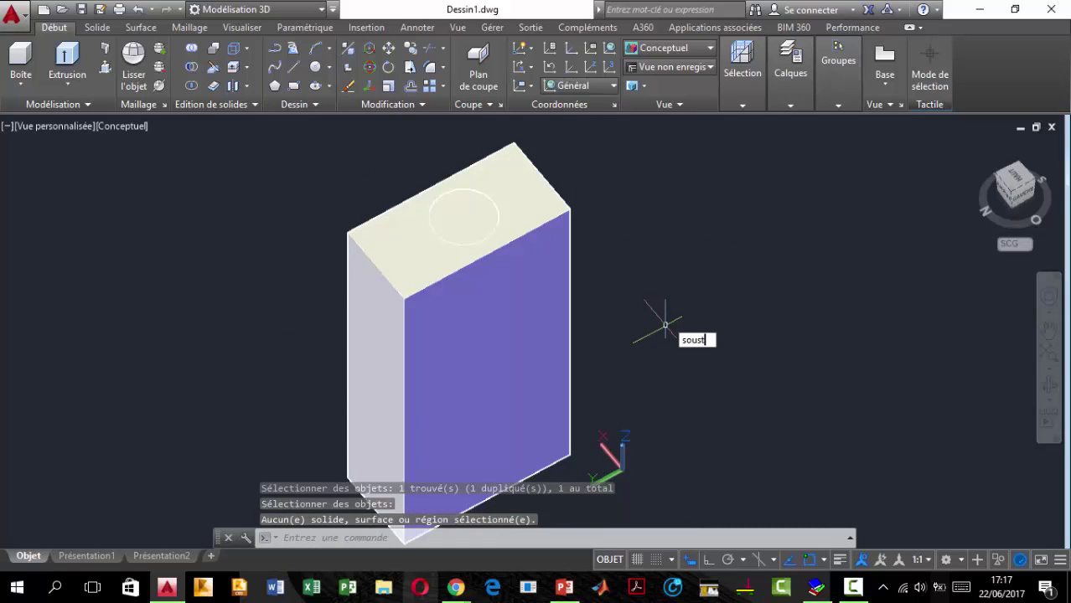
# Step: Subtract the cylinder from the block, leaving a round hole through its full height
pyautogui.press('Return')
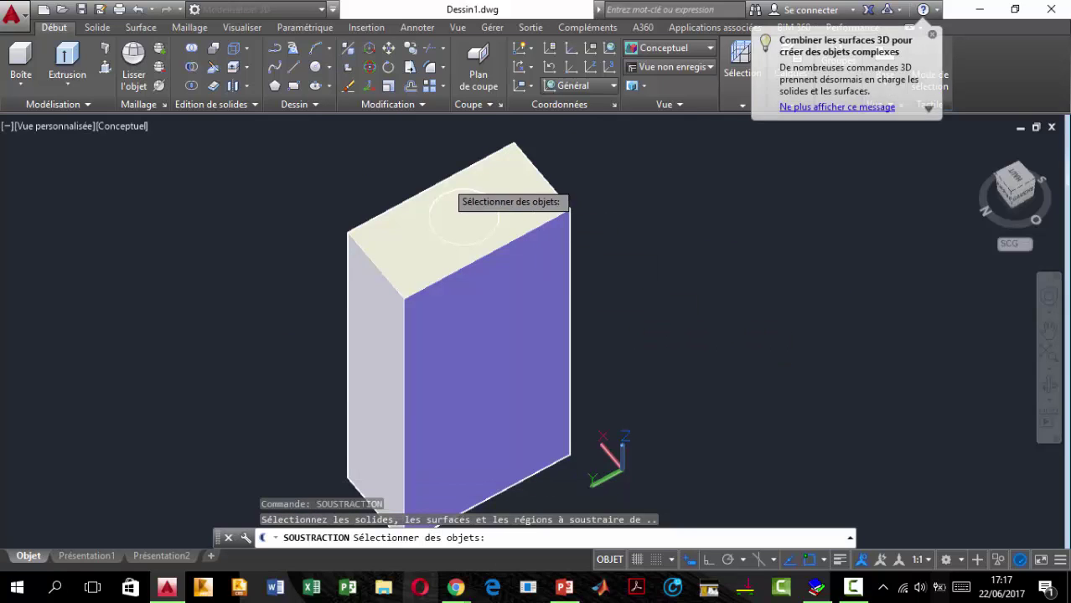
pyautogui.click(522, 188)
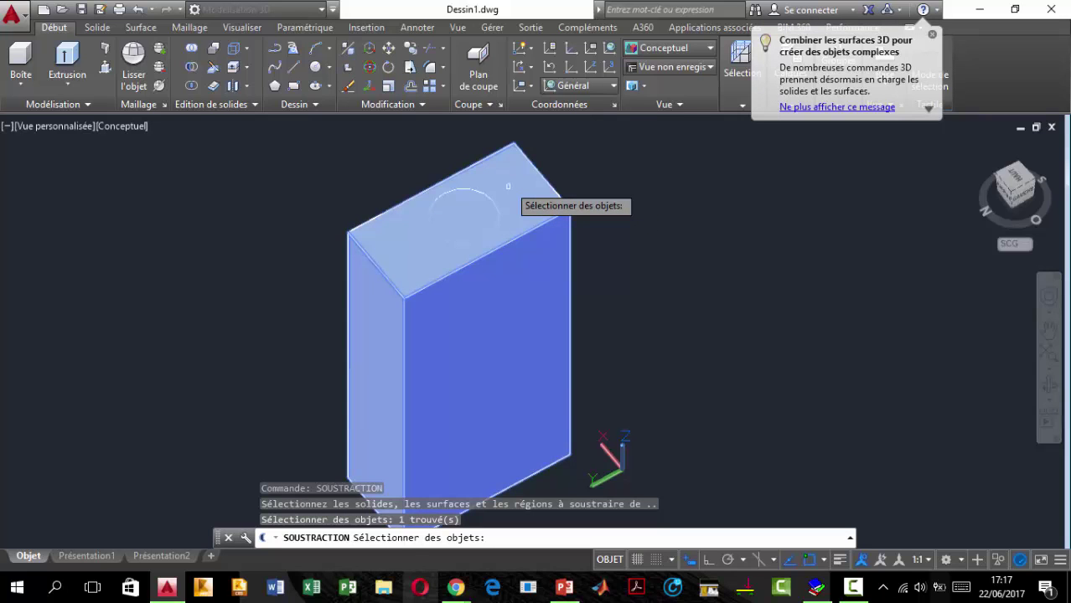
pyautogui.press('Return')
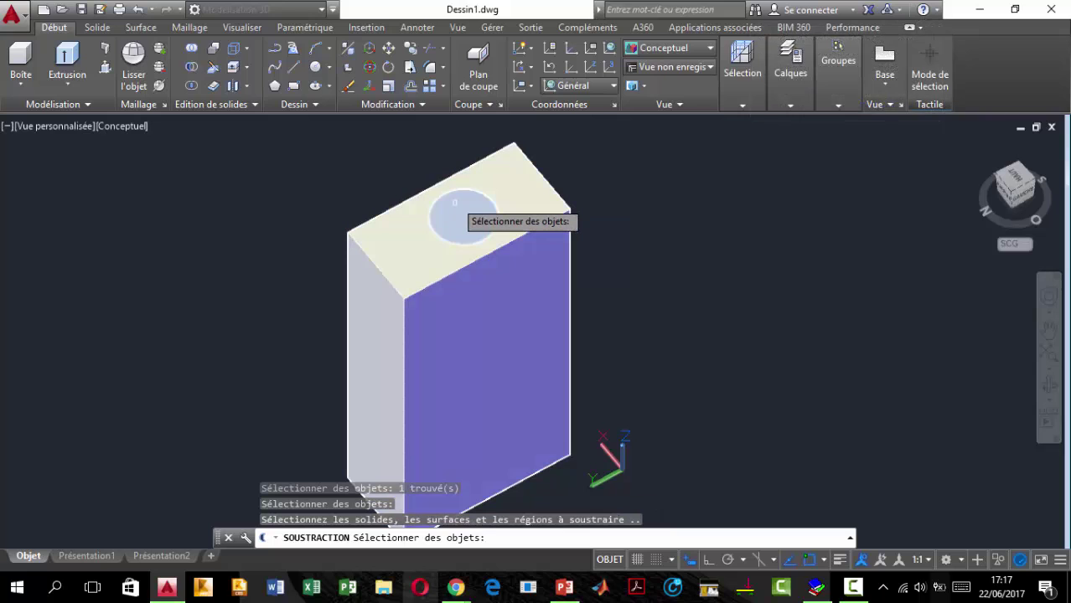
pyautogui.click(463, 215)
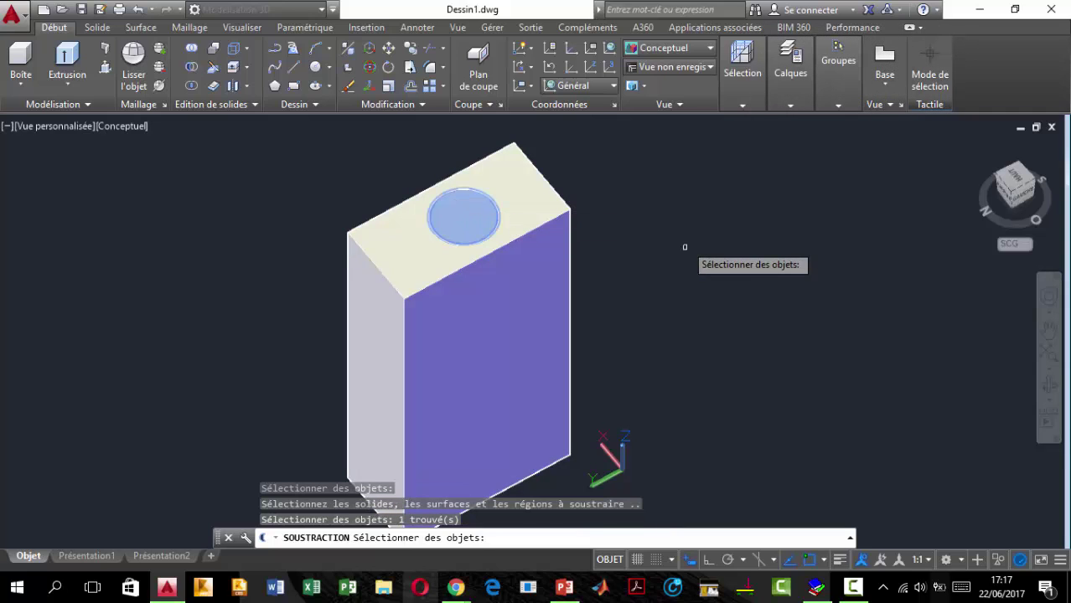
pyautogui.press('Return')
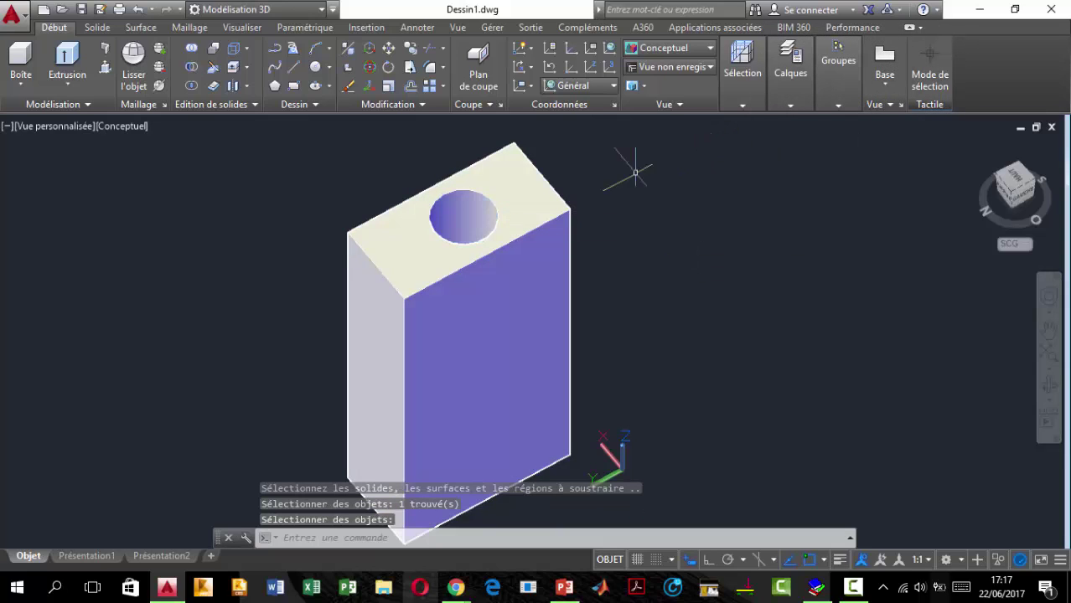
pyautogui.scroll(-4, 554, 224)
# Step: Orbit around the block and look down through the round hole
pyautogui.keyDown('shift'); pyautogui.moveTo(494, 241); pyautogui.dragTo(502, 242, button='middle'); pyautogui.keyUp('shift')
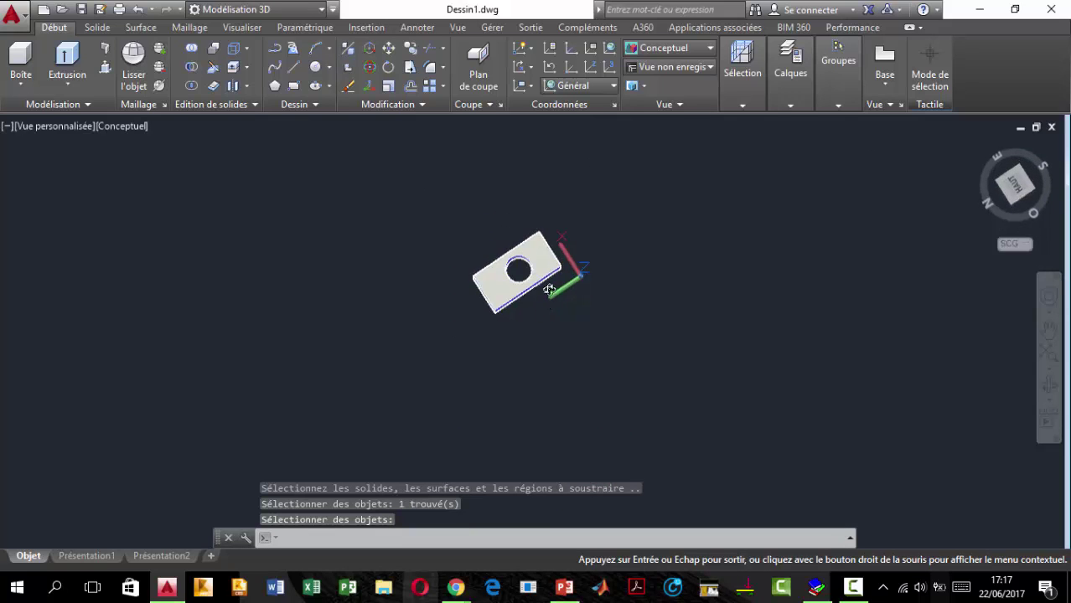
pyautogui.scroll(5, 574, 225)
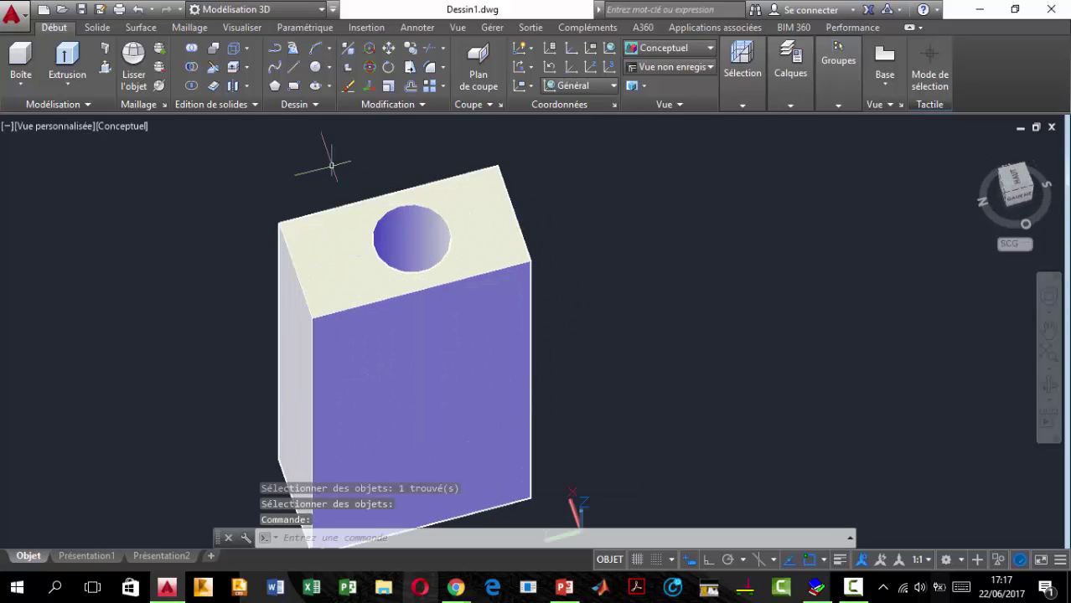
pyautogui.keyDown('shift'); pyautogui.moveTo(331, 165); pyautogui.dragTo(423, 320, button='middle'); pyautogui.keyUp('shift')
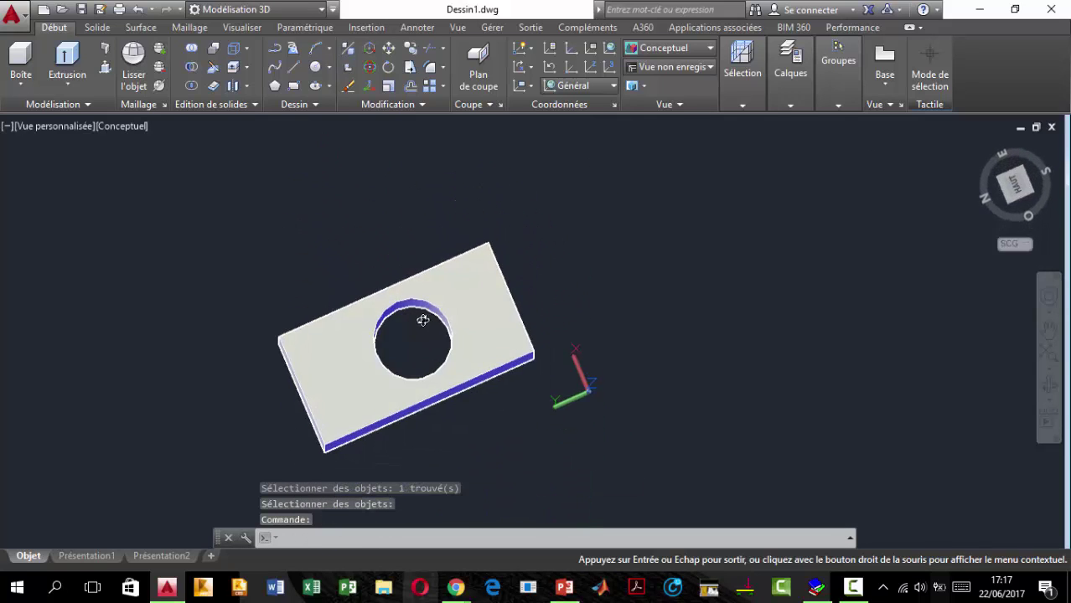